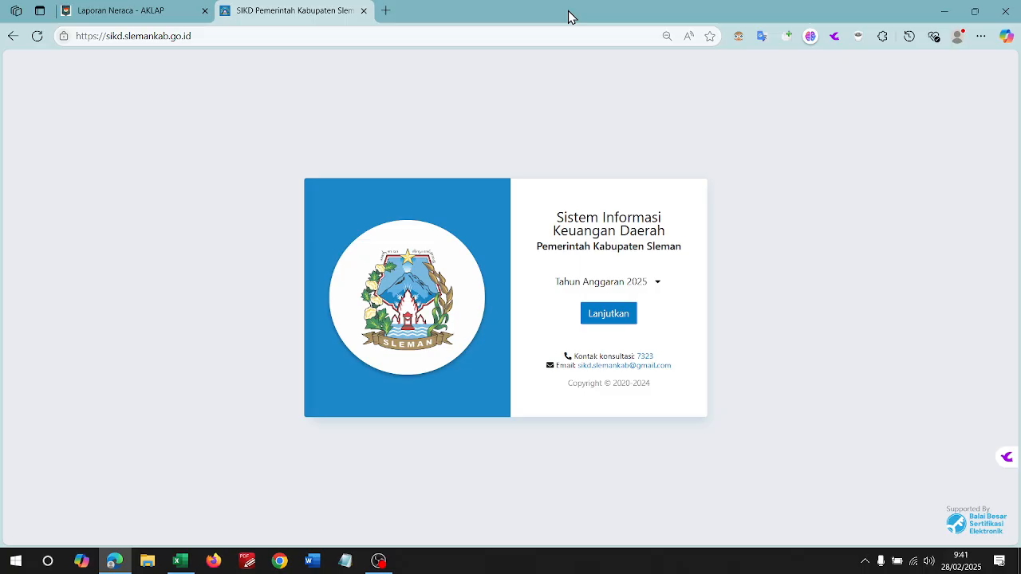
- Switch to the SIPD AKLAP Neraca page and expand its Laporan Keuangan report list
{"action": "key", "text": "ctrl+Tab"}
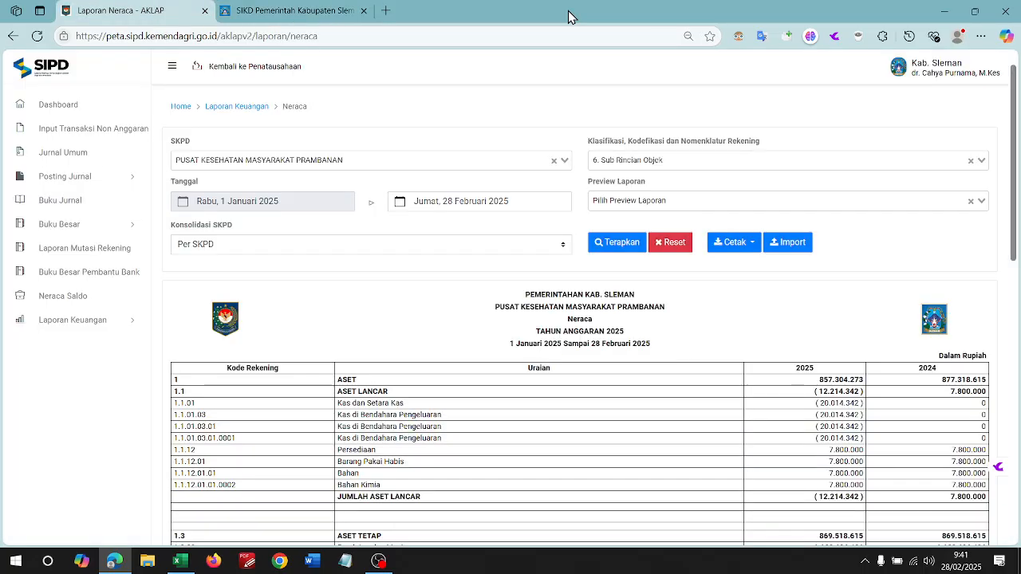
{"action": "key", "text": "ctrl+Tab"}
{"action": "key", "text": "ctrl+Tab"}
{"action": "left_click", "coordinate": [90, 322]}
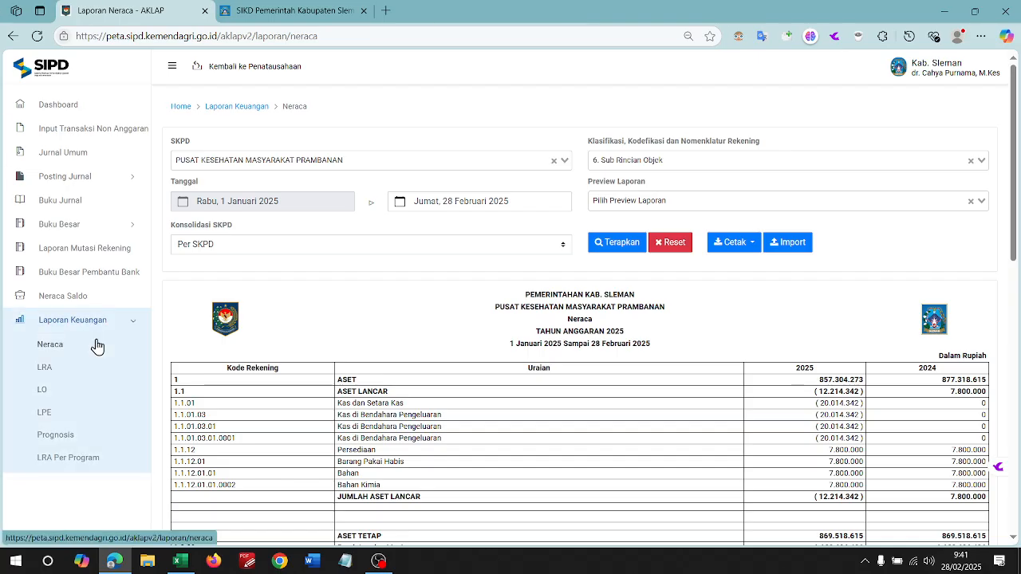
- Switch to the Sleman SIKD site and continue to its login page for Tahun Anggaran 2025
{"action": "left_click", "coordinate": [269, 9]}
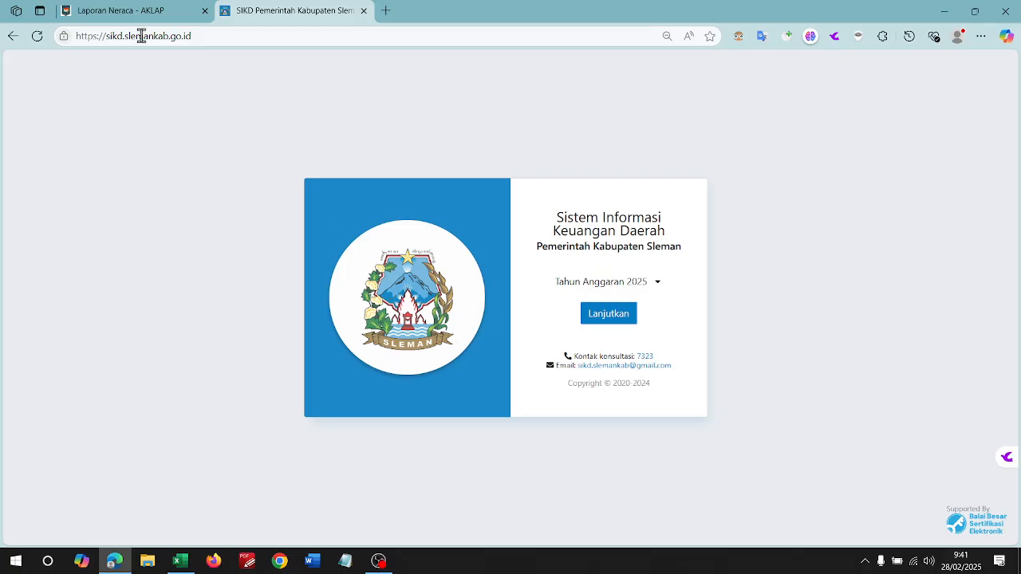
{"action": "left_click", "coordinate": [651, 283]}
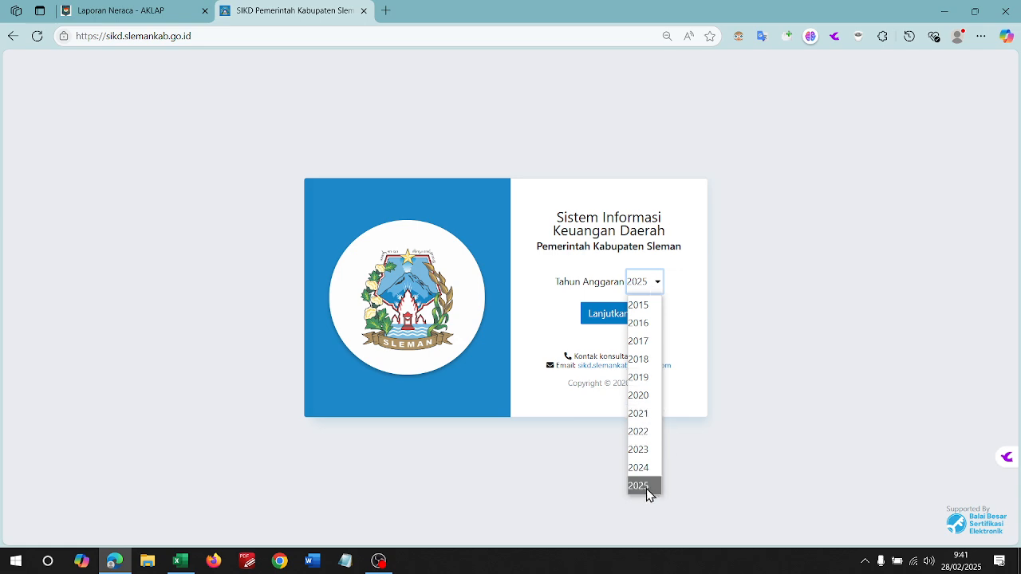
{"action": "left_click", "coordinate": [602, 313]}
{"action": "left_click", "coordinate": [602, 312]}
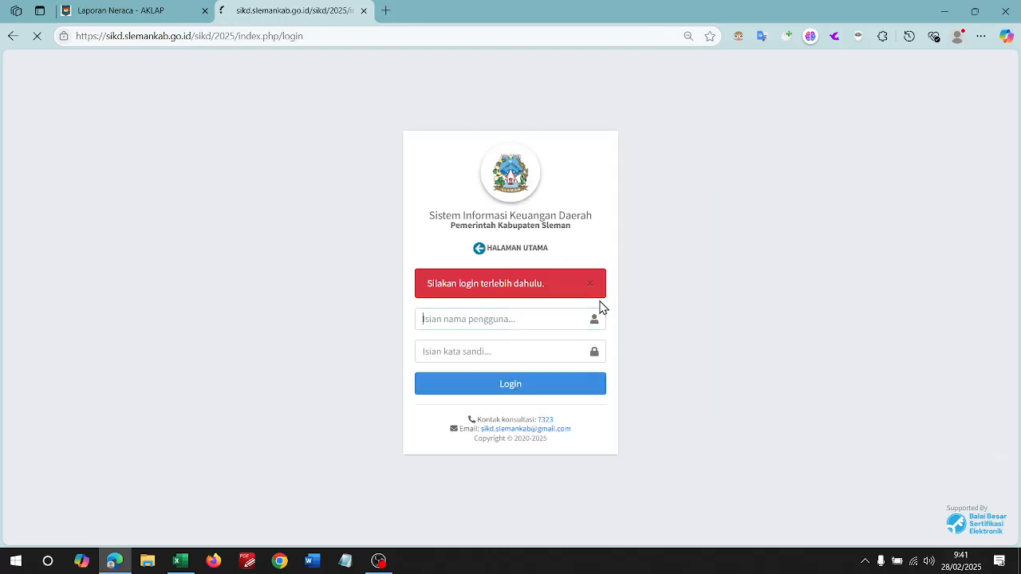
- Log in to SIKD with the saved username and password of the Prambanan bookkeeping account
{"action": "left_click", "coordinate": [478, 323]}
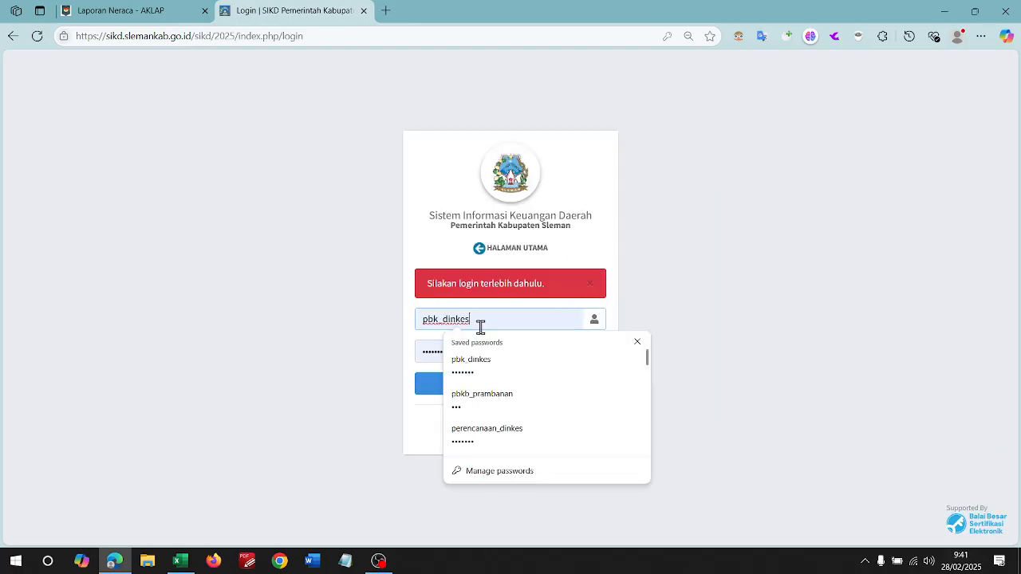
{"action": "left_click", "coordinate": [491, 401]}
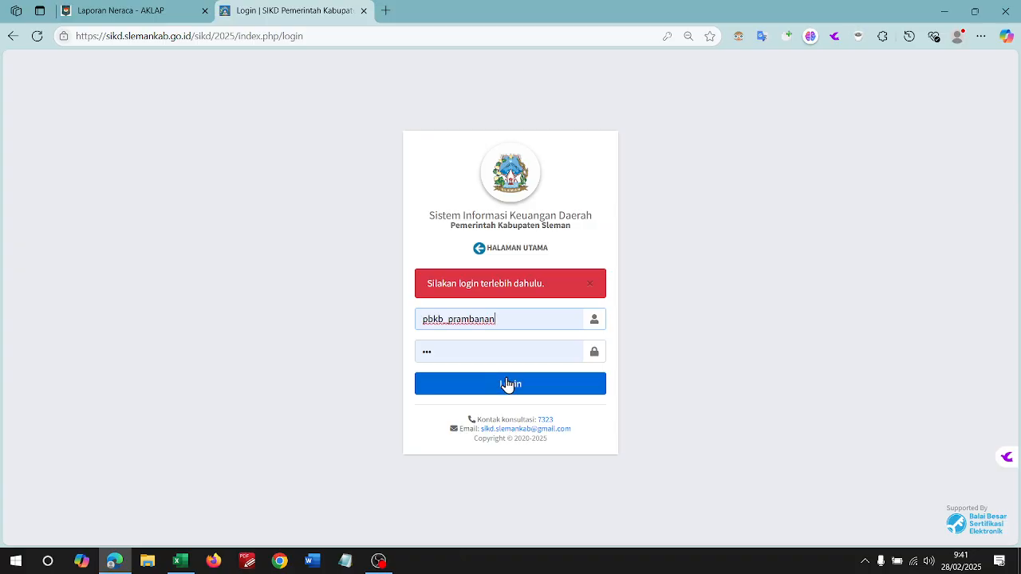
{"action": "left_click", "coordinate": [507, 384]}
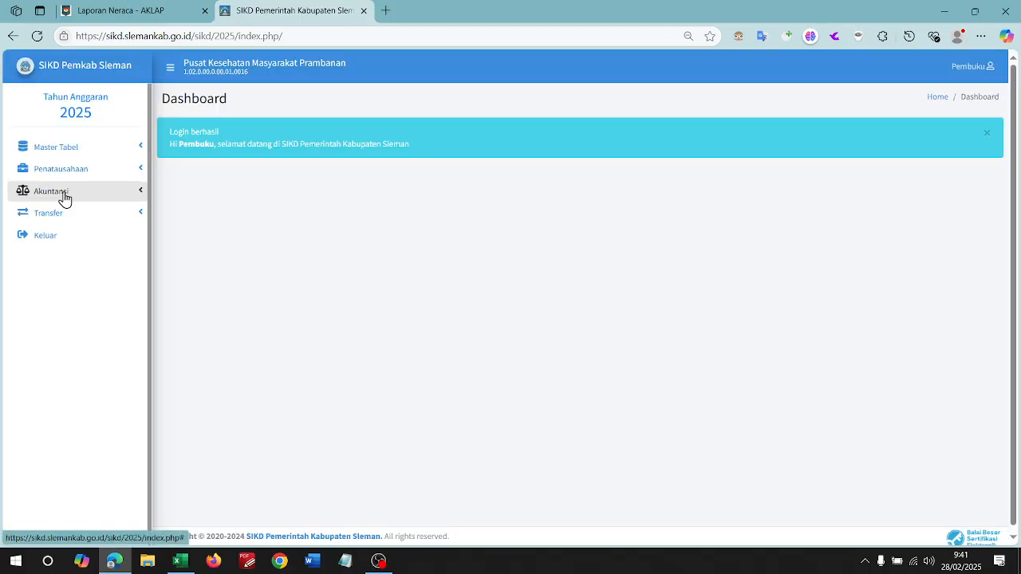
- Open the Neraca Saldo form from the SKPD financial reports in the accounting section
{"action": "left_click", "coordinate": [65, 195]}
{"action": "left_click", "coordinate": [98, 300]}
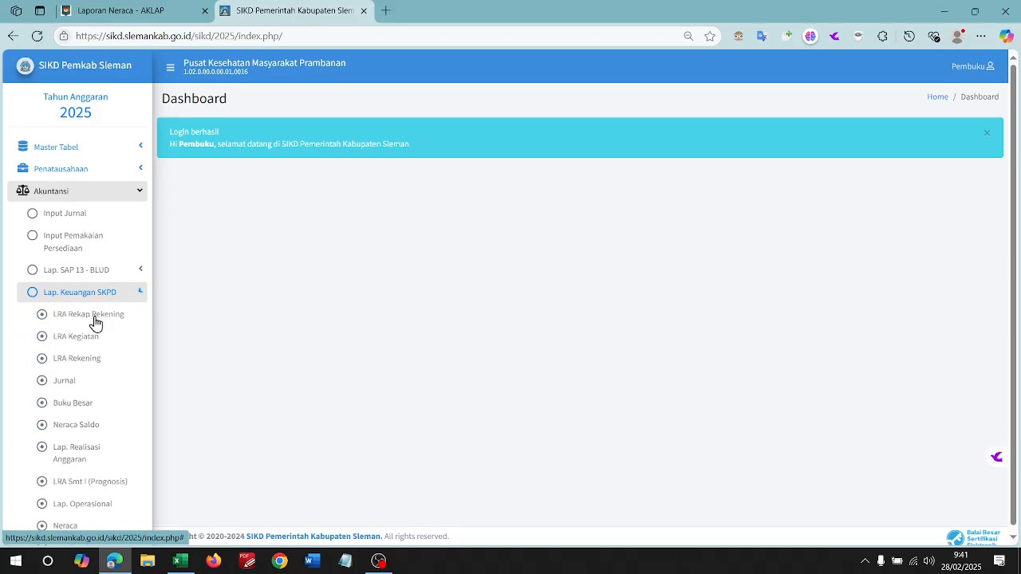
{"action": "left_click", "coordinate": [81, 438]}
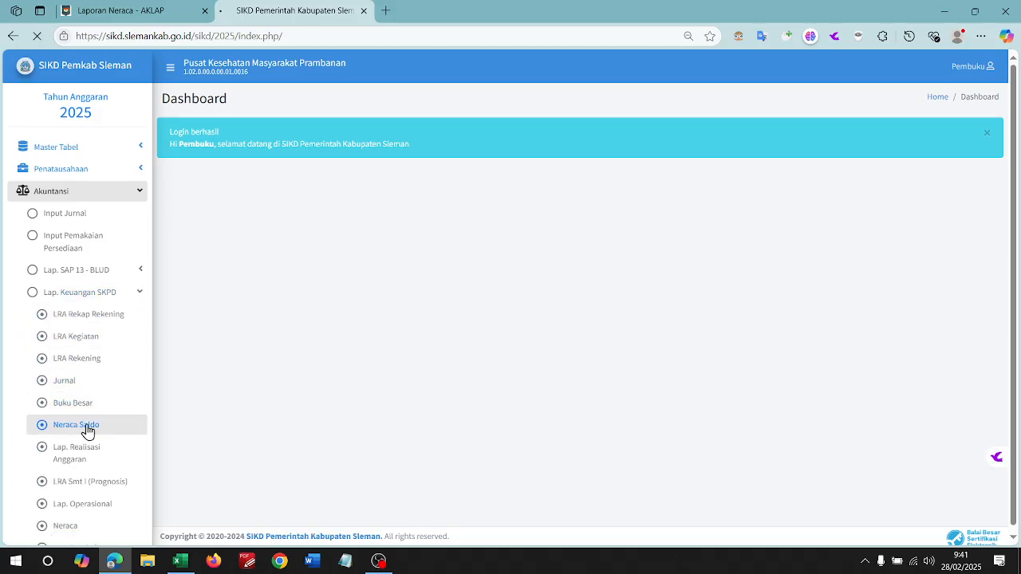
- Set the Neraca Saldo period end date to 31-12-2024 and generate the report as a PDF
{"action": "left_click", "coordinate": [403, 166]}
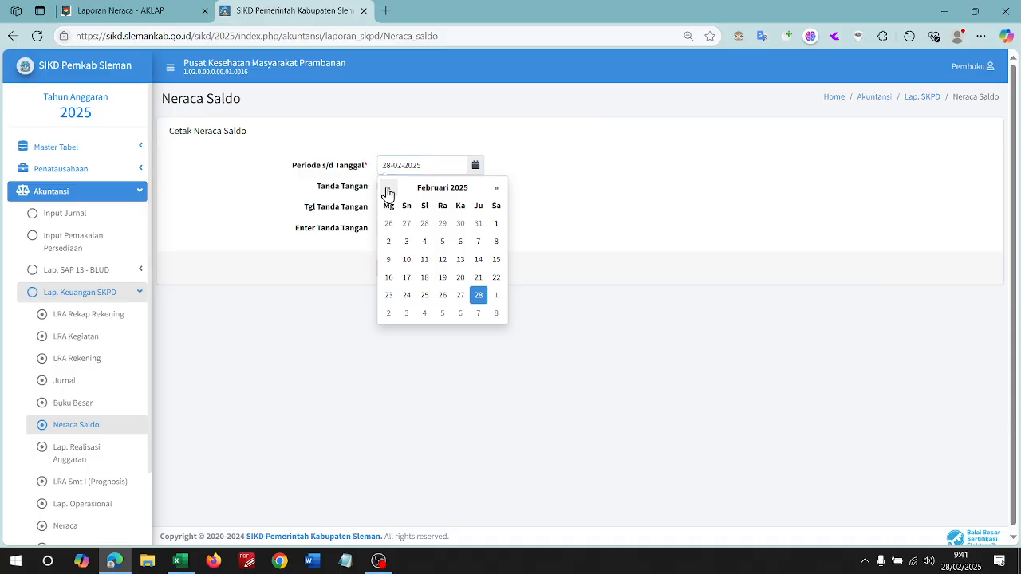
{"action": "left_click", "coordinate": [389, 188]}
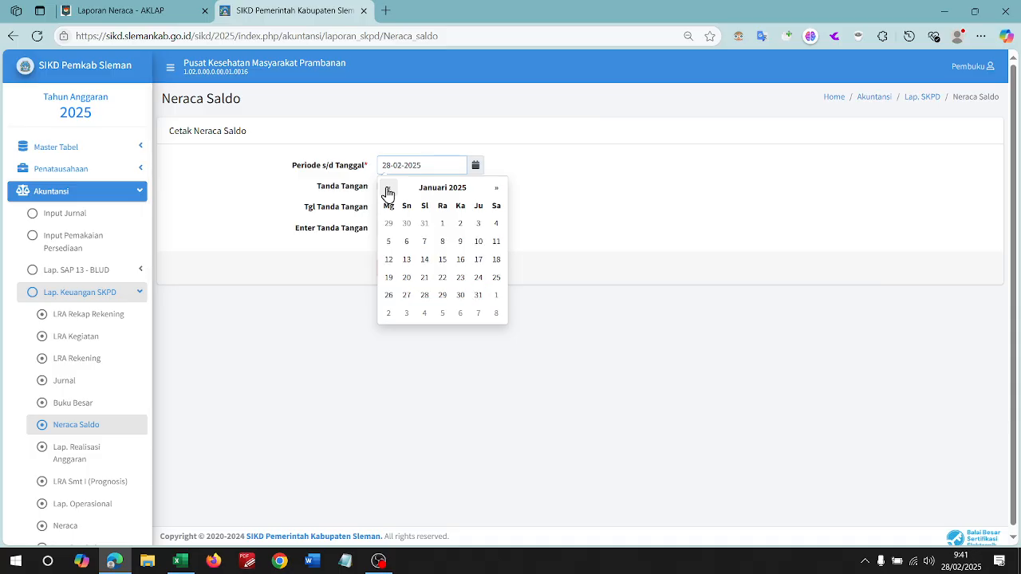
{"action": "left_click", "coordinate": [427, 226]}
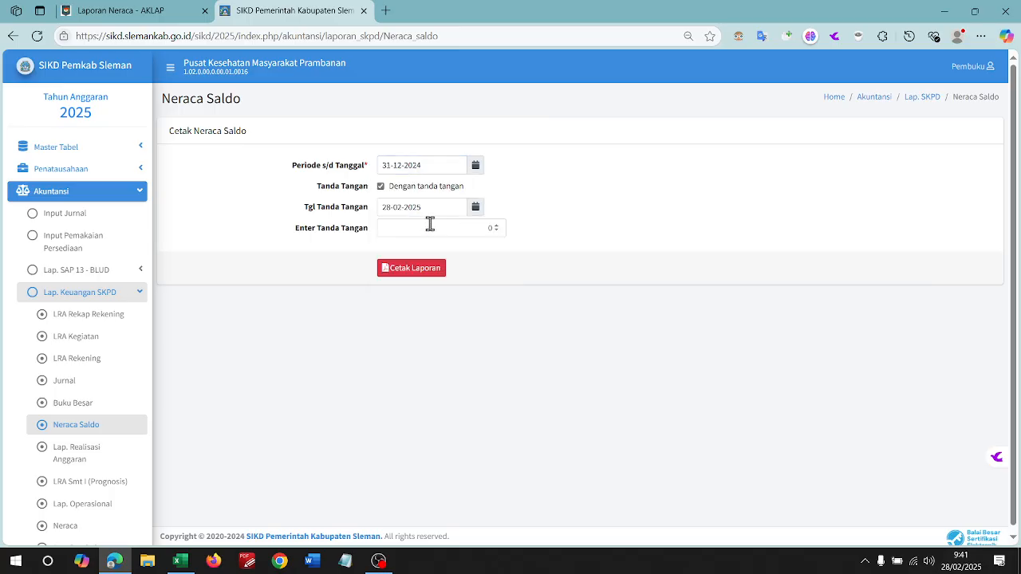
{"action": "left_click", "coordinate": [418, 273]}
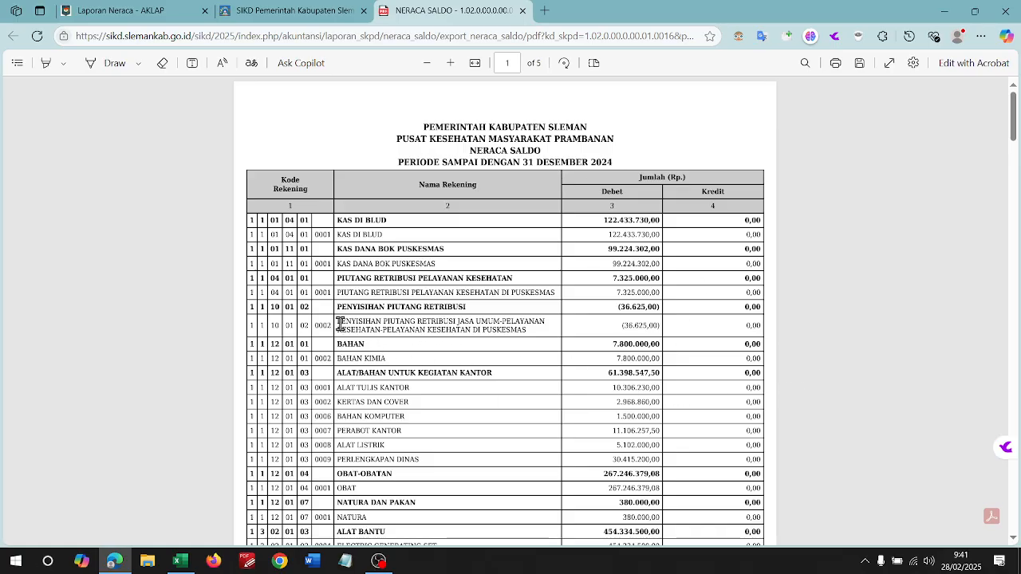
- Examine the PENYISIHAN PIUTANG RETRIBUSI JASA UMUM account name and its debit amount in the PDF report
{"action": "left_click_drag", "start_coordinate": [339, 322], "coordinate": [535, 333]}
{"action": "left_click_drag", "start_coordinate": [339, 322], "coordinate": [532, 333]}
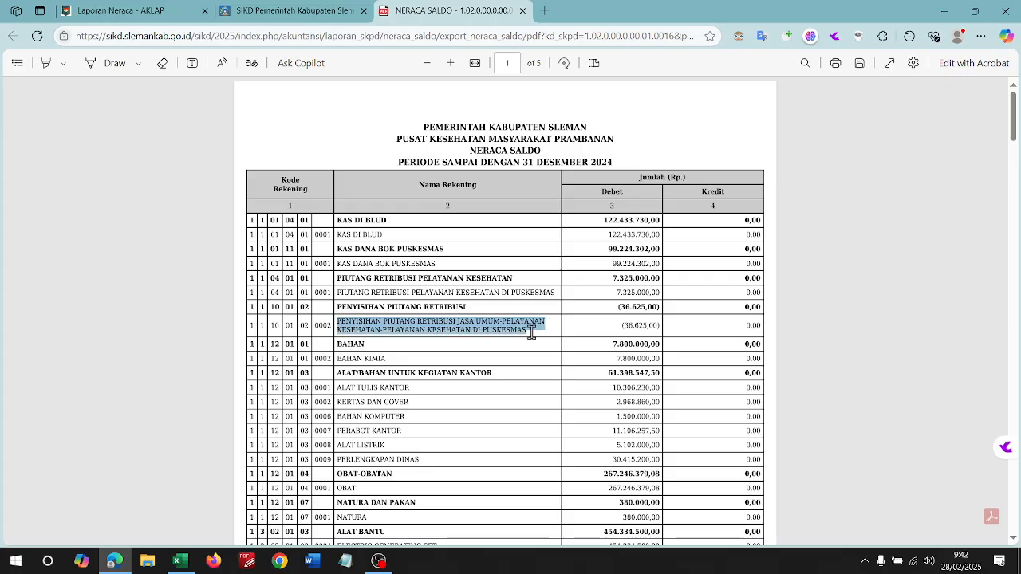
{"action": "left_click", "coordinate": [618, 325]}
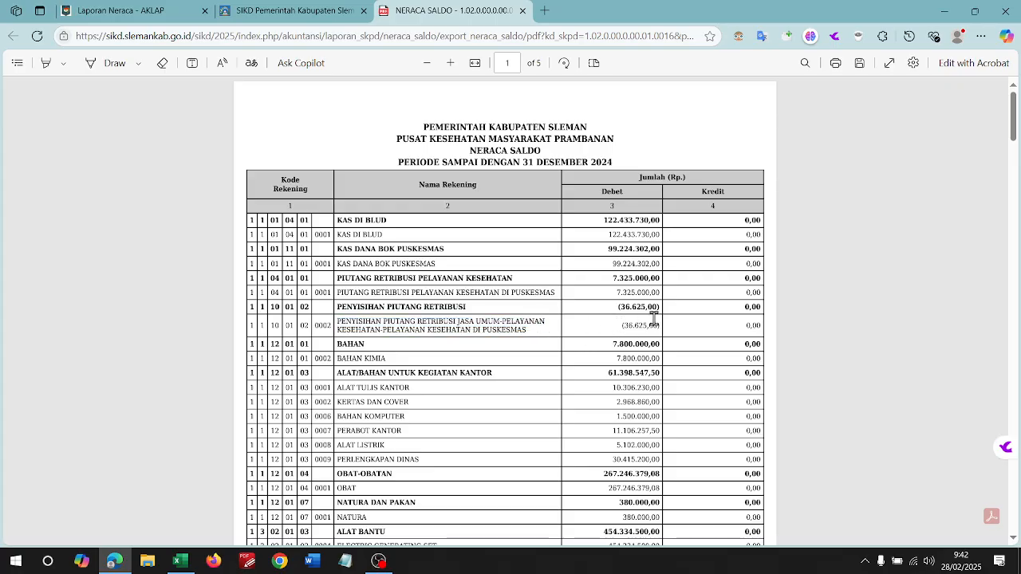
{"action": "left_click", "coordinate": [539, 36]}
{"action": "left_click", "coordinate": [541, 38]}
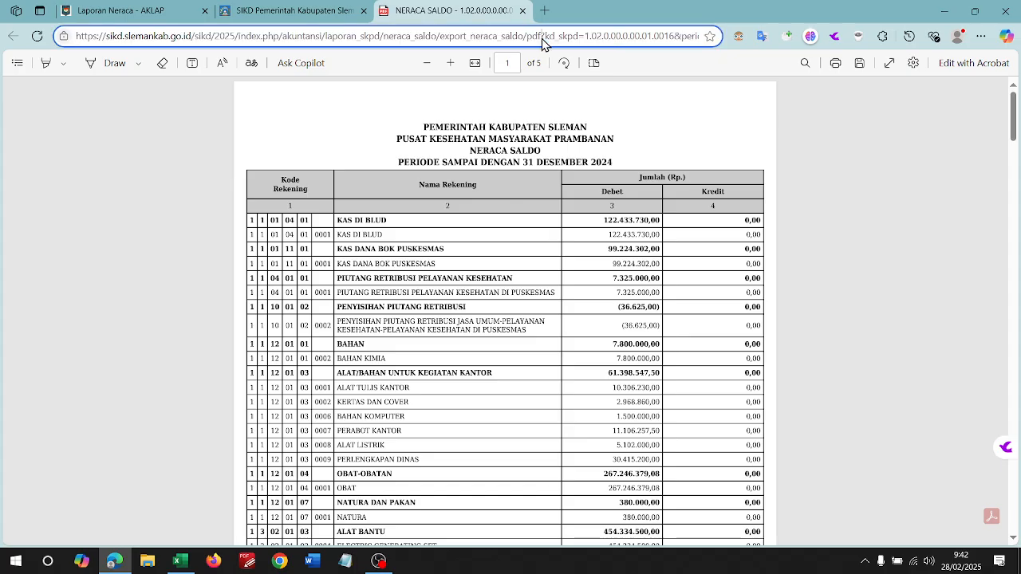
{"action": "key", "text": "BackSpace"}
{"action": "key", "text": "BackSpace"}
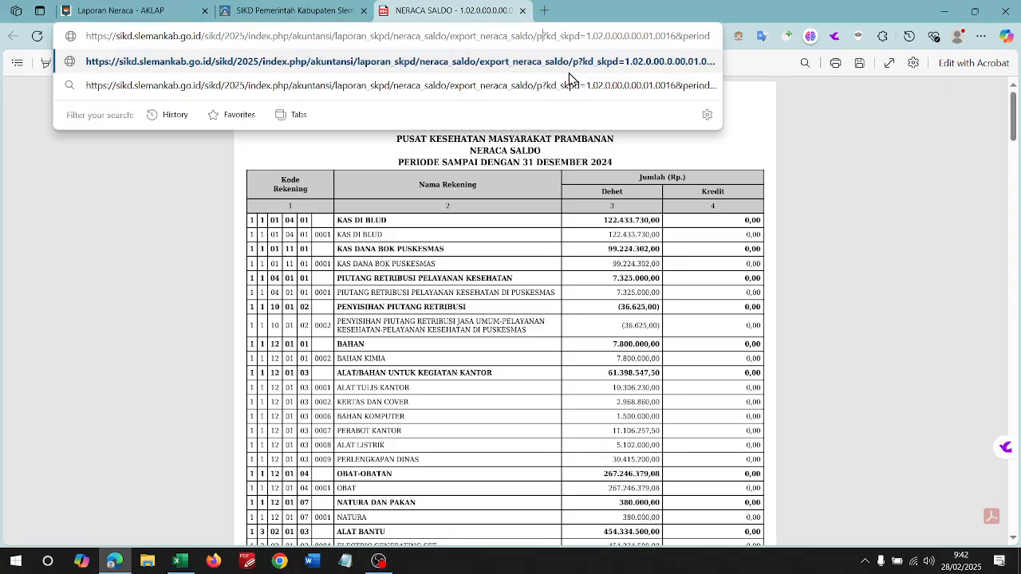
{"action": "key", "text": "BackSpace"}
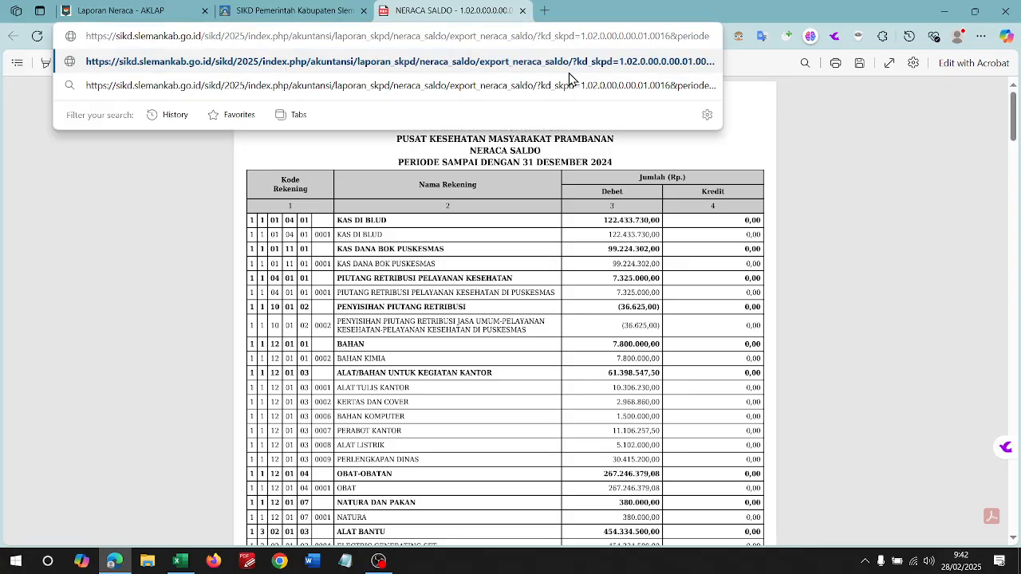
{"action": "key", "text": "Escape"}
{"action": "key", "text": "Escape"}
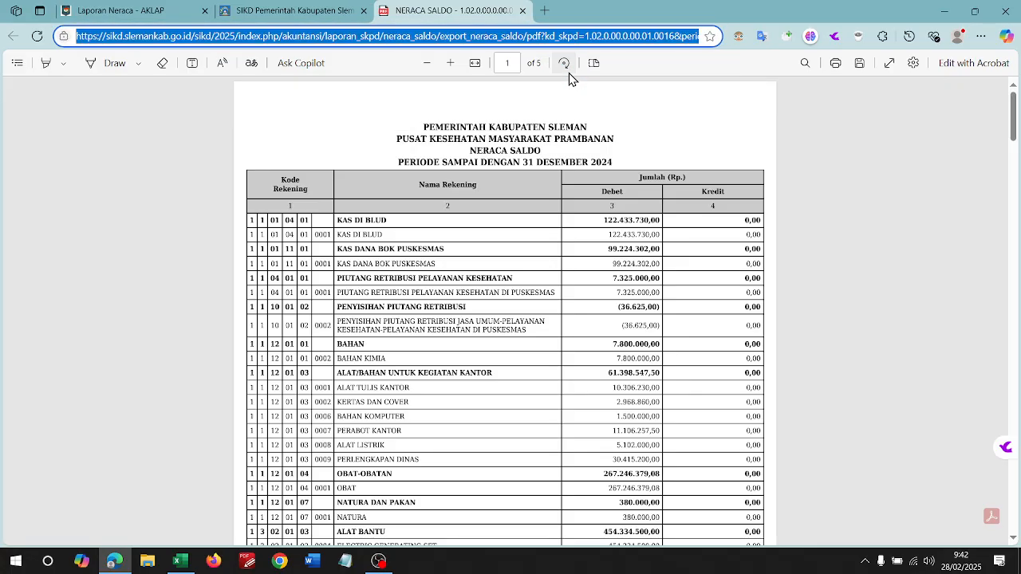
{"action": "left_click", "coordinate": [265, 14]}
{"action": "left_click", "coordinate": [429, 9]}
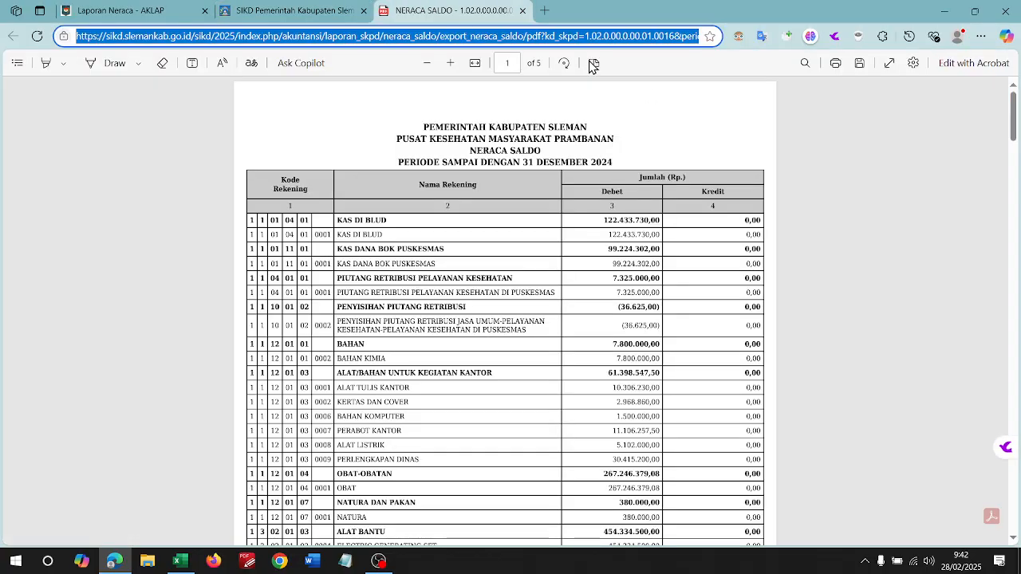
- Replace "pdf" with "excel" in the report's web address and load it to download the Neraca Saldo as an Excel file
{"action": "left_click", "coordinate": [542, 36]}
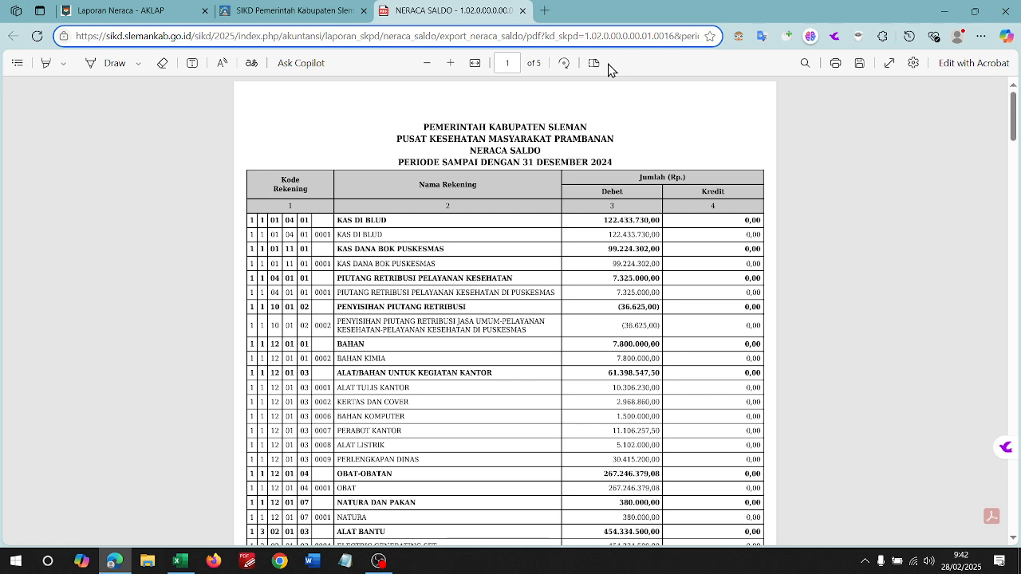
{"action": "key", "text": "BackSpace"}
{"action": "key", "text": "BackSpace"}
{"action": "key", "text": "BackSpace"}
{"action": "type", "text": "excel"}
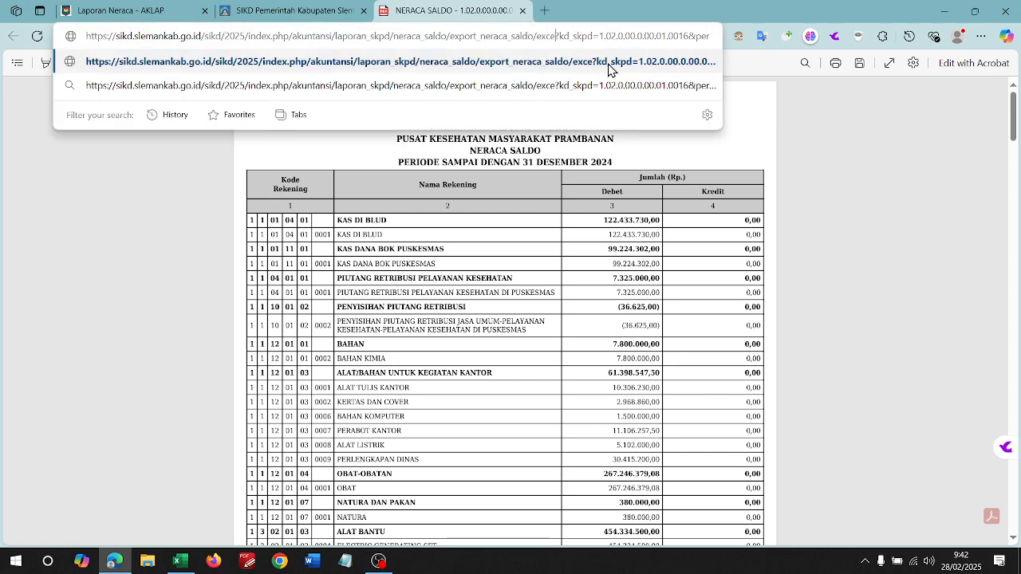
{"action": "key", "text": "Return"}
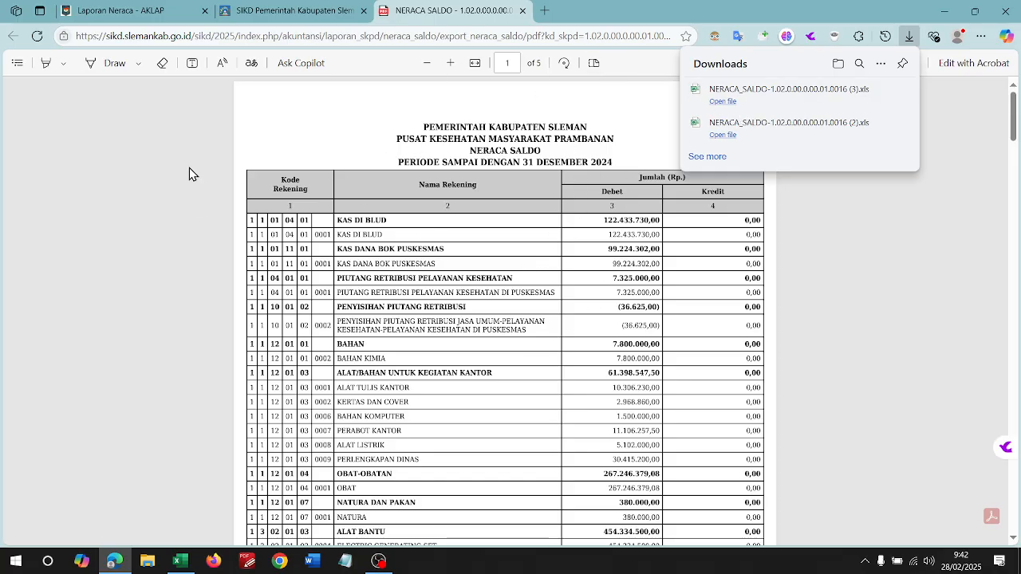
- Open the downloaded NERACA_SALDO-1.02.0.00.0.00.01.0016 (3).xls in Excel, accept the file format mismatch, and enable editing
{"action": "left_click", "coordinate": [722, 104]}
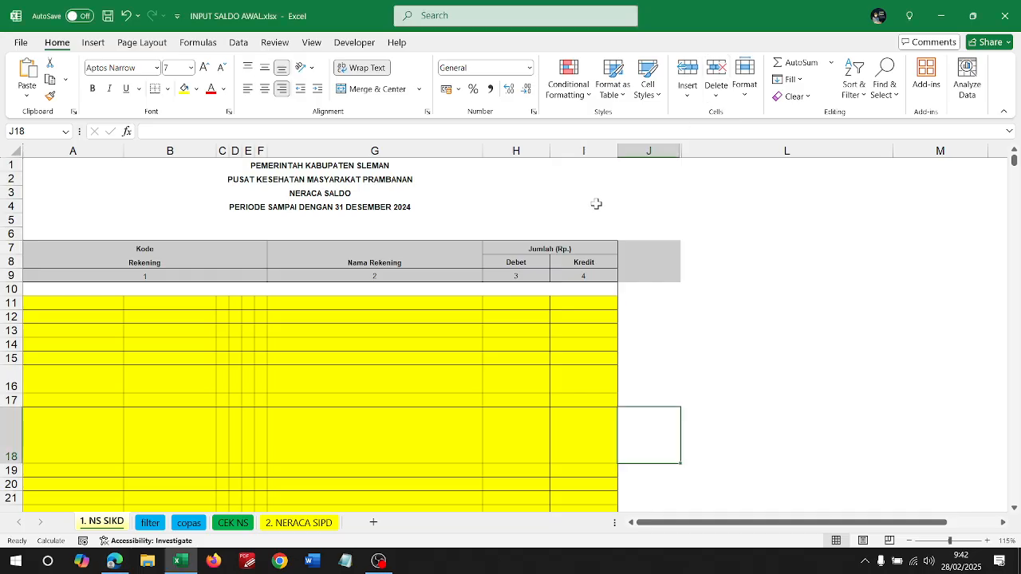
{"action": "key", "text": "alt+Tab"}
{"action": "left_click", "coordinate": [267, 302]}
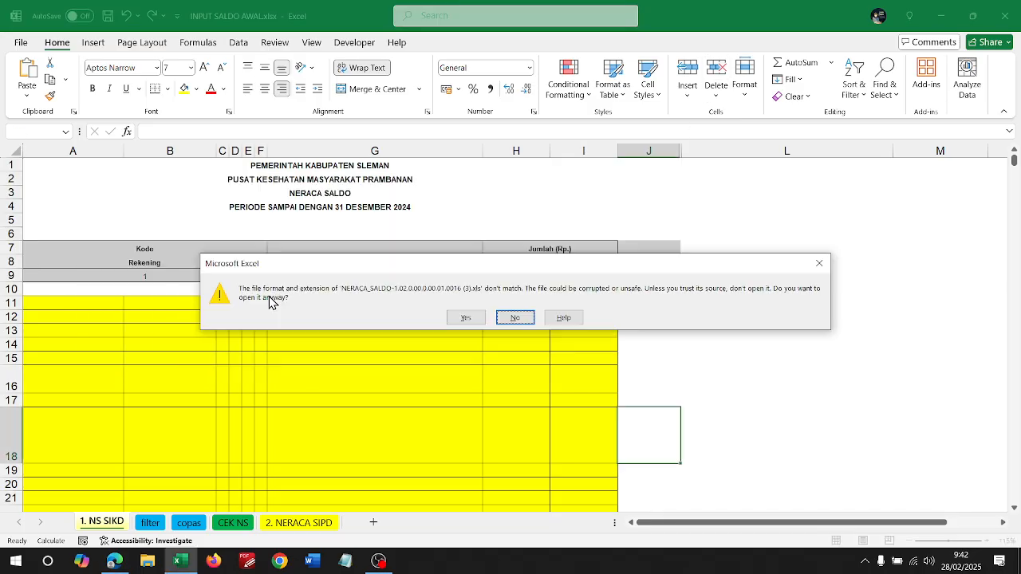
{"action": "left_click", "coordinate": [466, 318]}
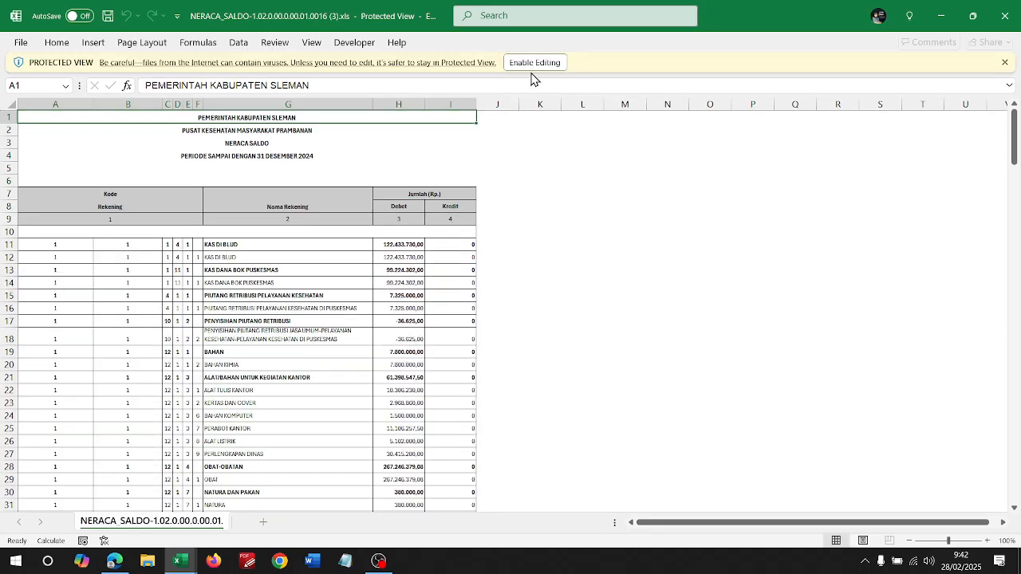
{"action": "left_click", "coordinate": [524, 64]}
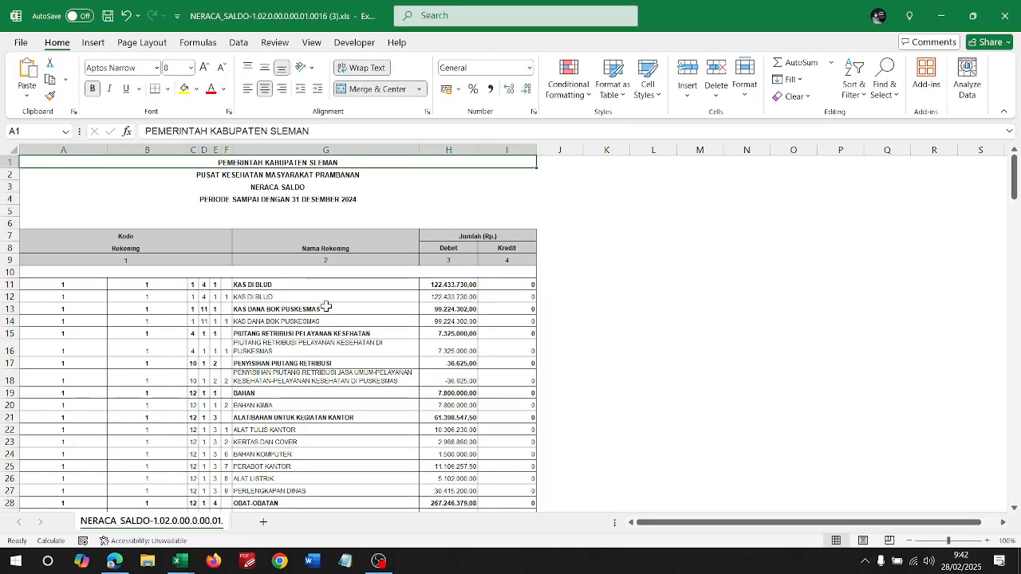
- Copy the KAS DANA BOK PUSKESMAS account name in cell G14 of the downloaded Neraca Saldo workbook
{"action": "left_click", "coordinate": [286, 323]}
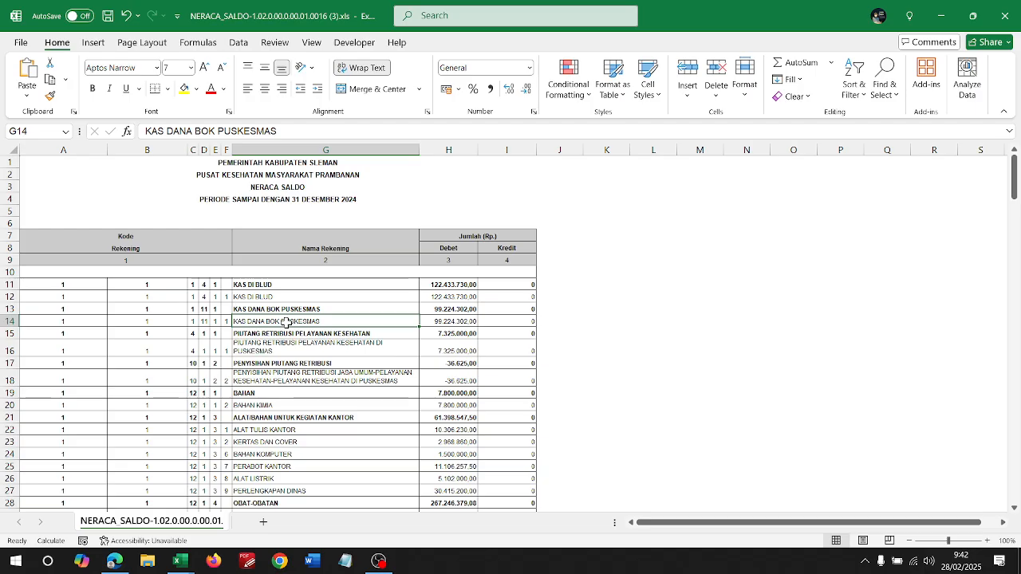
{"action": "key", "text": "ctrl+c"}
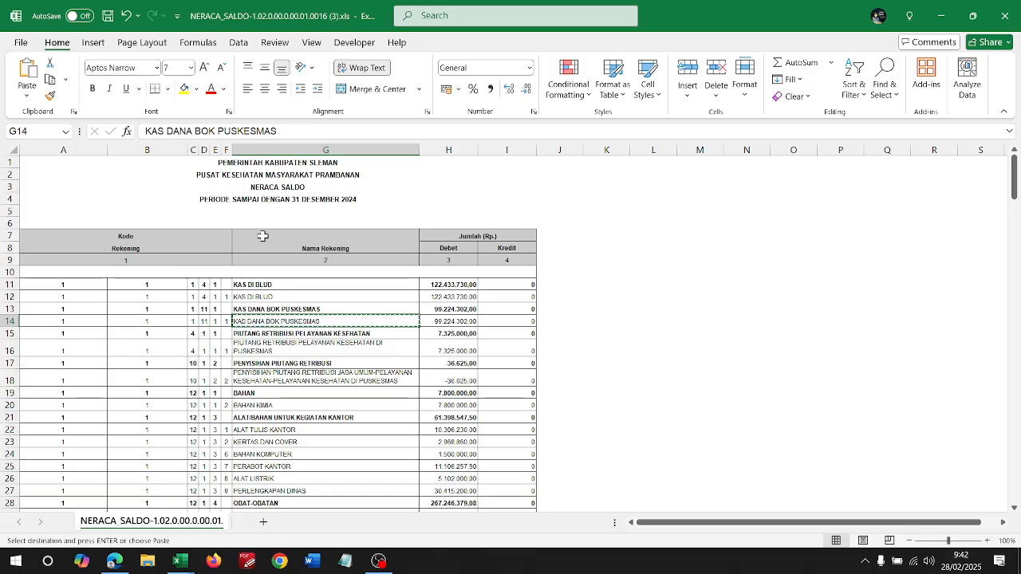
{"action": "key", "text": "alt"}
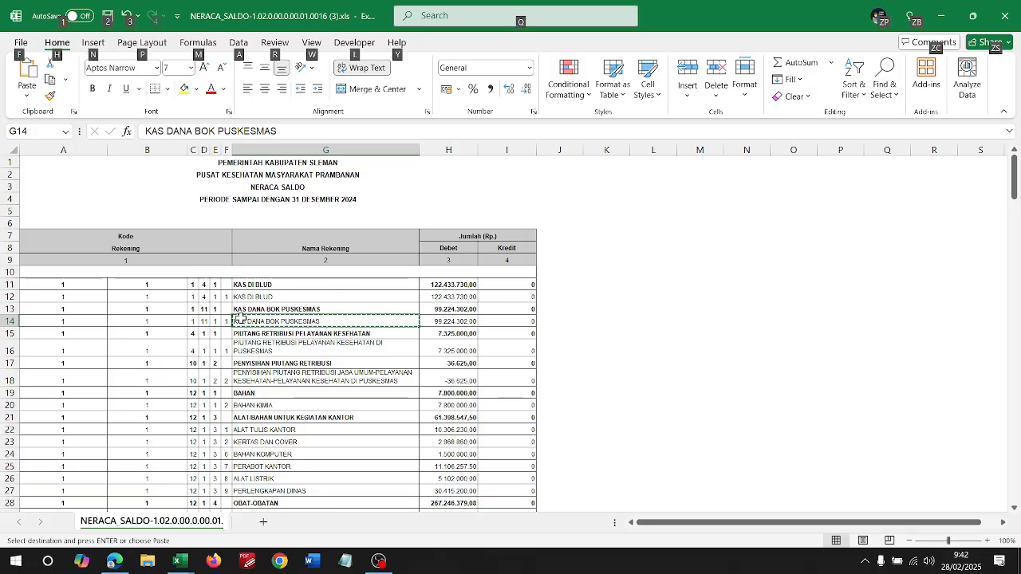
- Return to the Neraca page of SIPD AKLAP in the browser and open the Import Laporan Neraca dialog
{"action": "key", "text": "alt+Tab"}
{"action": "key", "text": "alt+Tab"}
{"action": "key", "text": "Tab"}
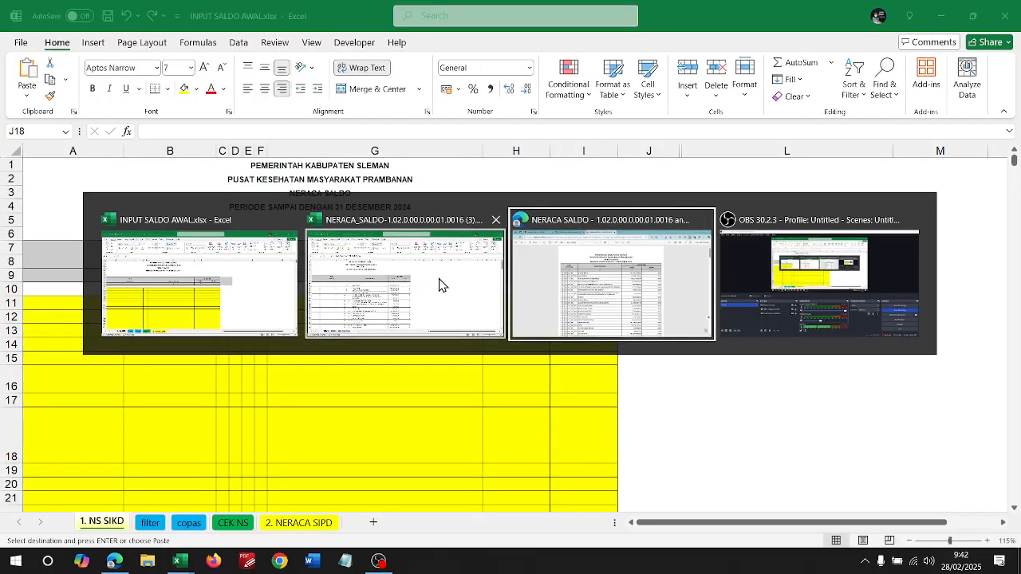
{"action": "left_click", "coordinate": [127, 9]}
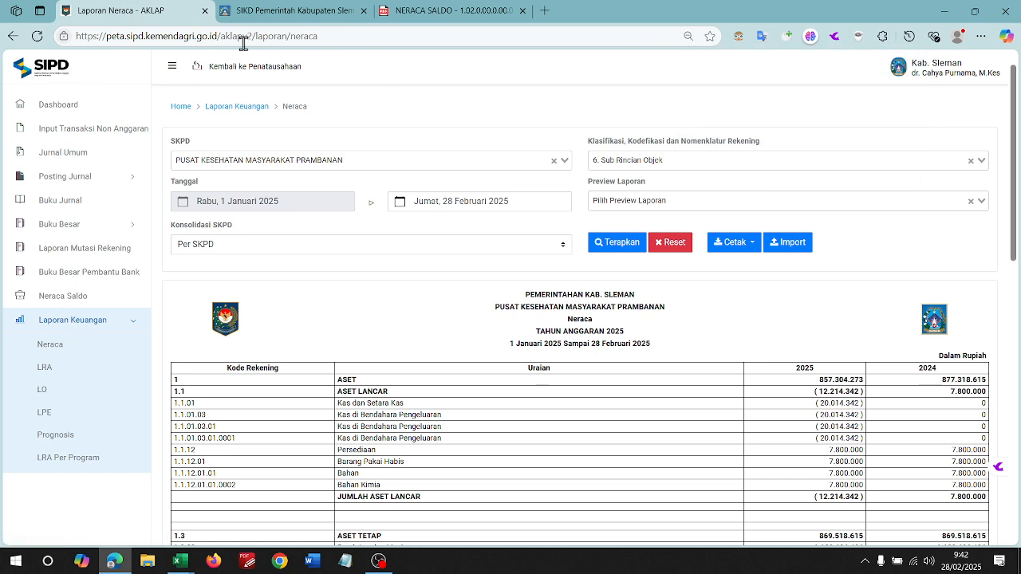
{"action": "left_click", "coordinate": [88, 321]}
{"action": "left_click", "coordinate": [88, 321]}
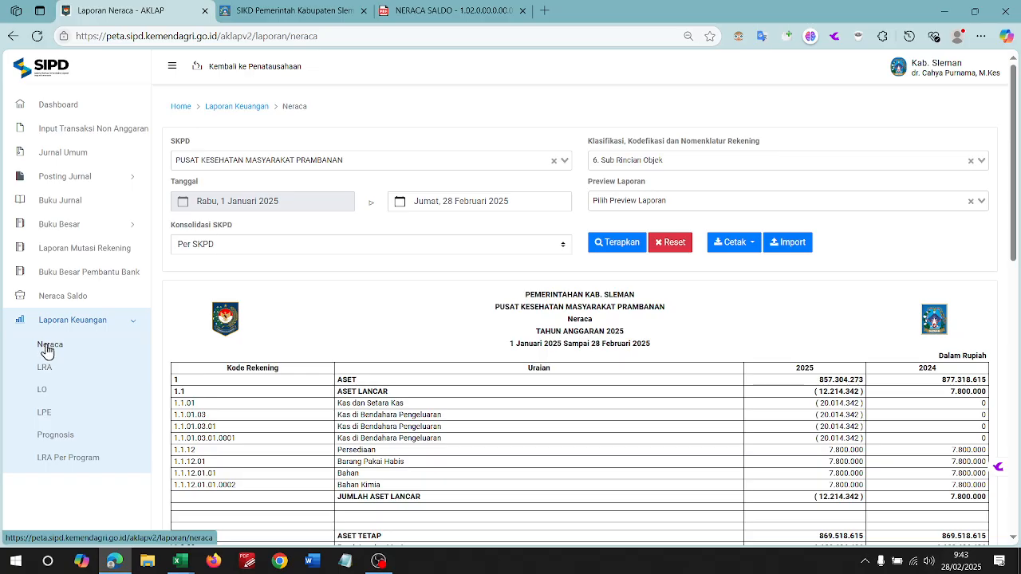
{"action": "left_click", "coordinate": [786, 243]}
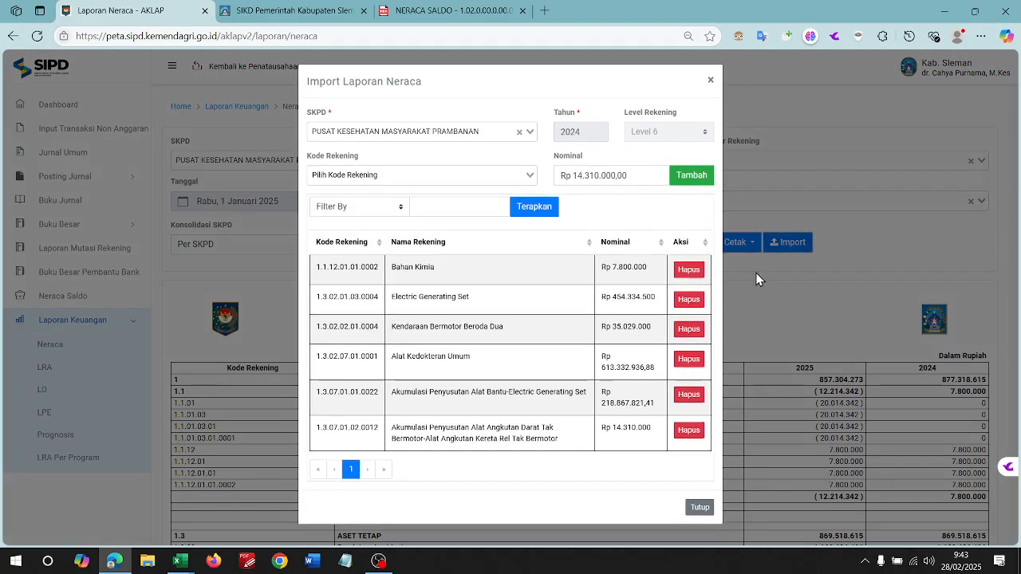
- Delete the Bahan Kimia and Electric Generating Set entries from the Import Laporan Neraca list, then close the dialog
{"action": "left_click", "coordinate": [686, 271]}
{"action": "left_click", "coordinate": [544, 365]}
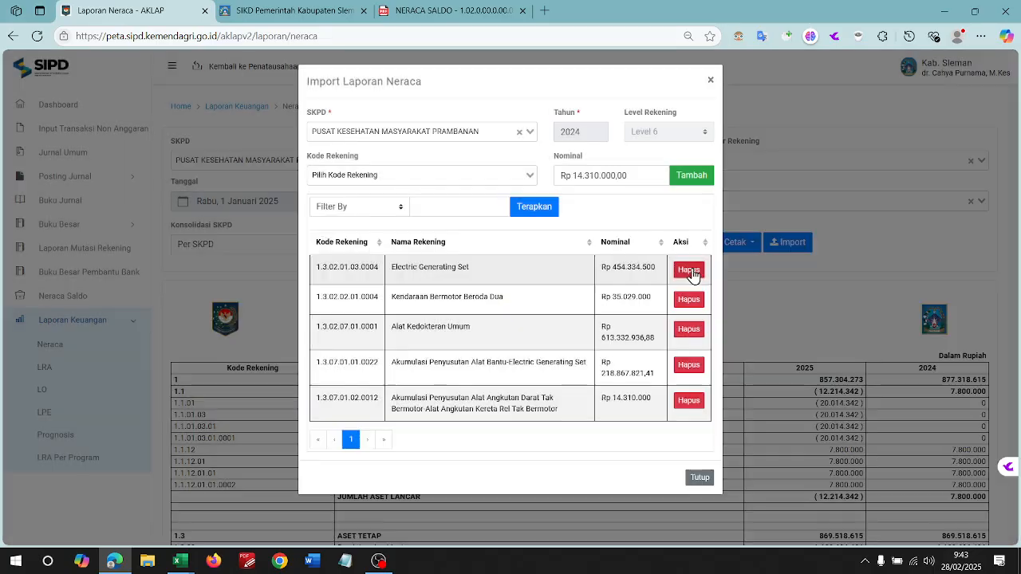
{"action": "left_click", "coordinate": [689, 270]}
{"action": "left_click", "coordinate": [544, 361]}
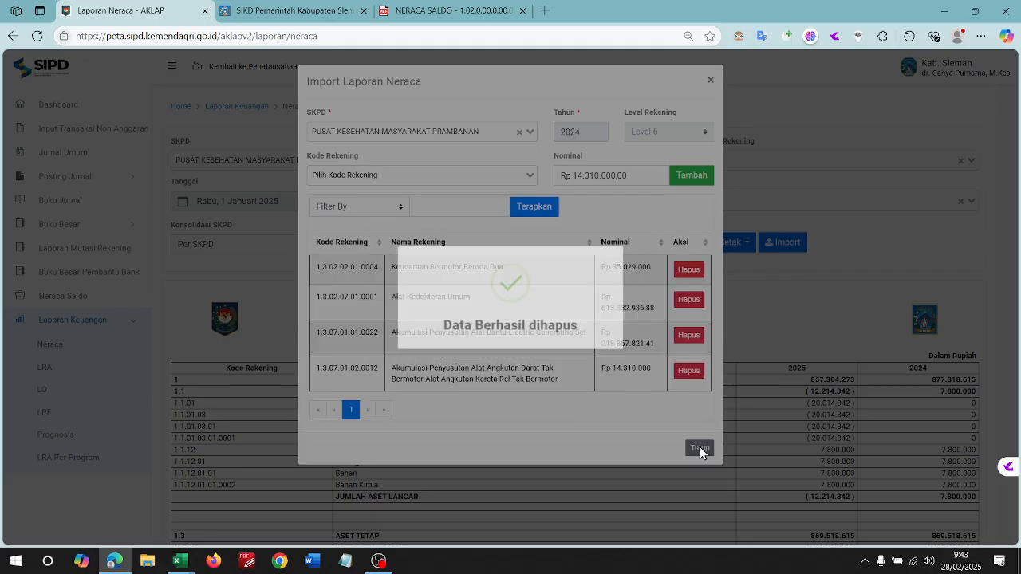
{"action": "left_click", "coordinate": [700, 447]}
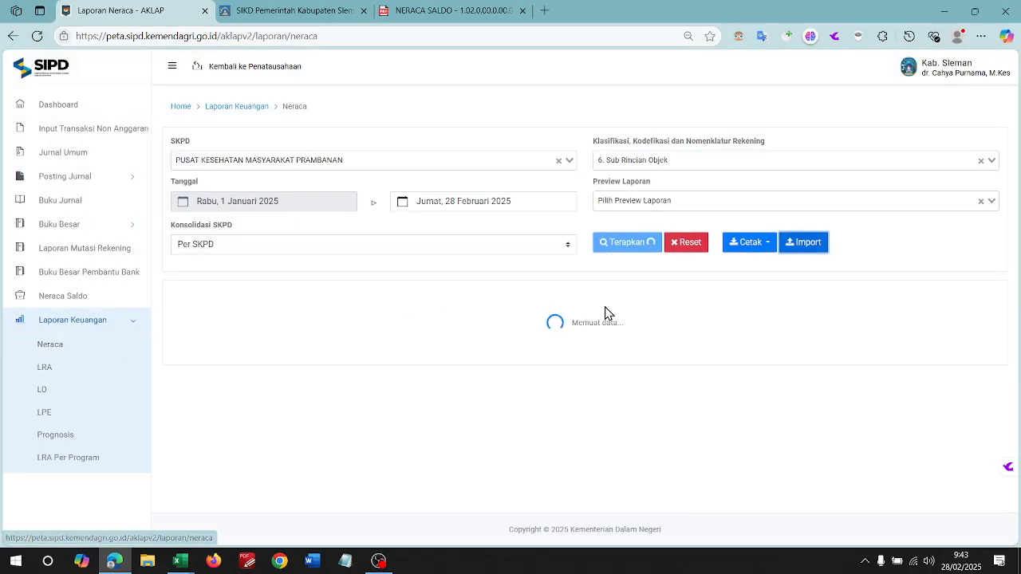
- Run the Neraca report for PUSAT KESEHATAN MASYARAKAT PRAMBANAN with Per SKPD consolidation and classification level 6. Sub Rincian Objek
{"action": "left_click", "coordinate": [261, 159]}
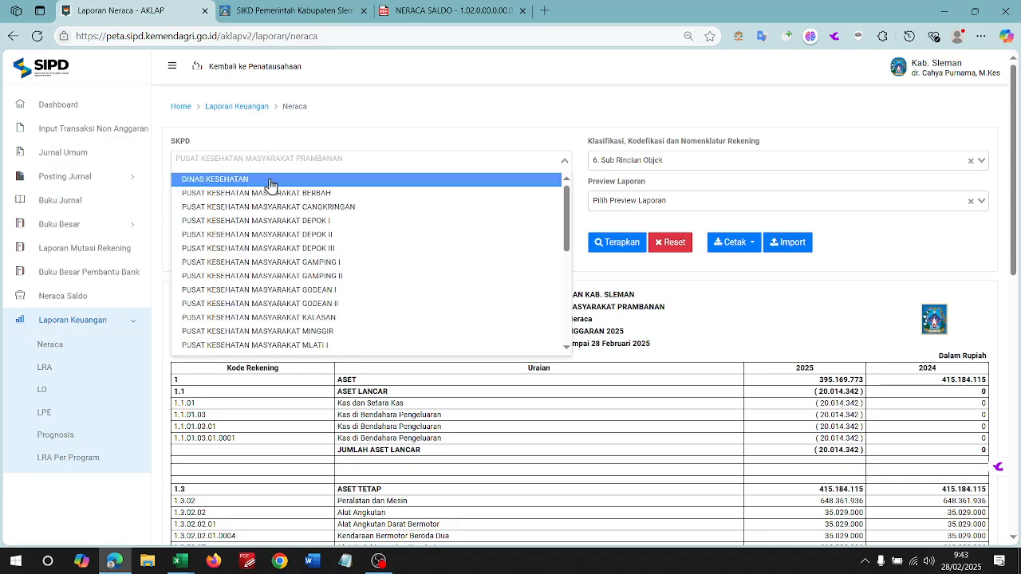
{"action": "scroll", "coordinate": [343, 295], "scroll_direction": "down", "scroll_amount": 2}
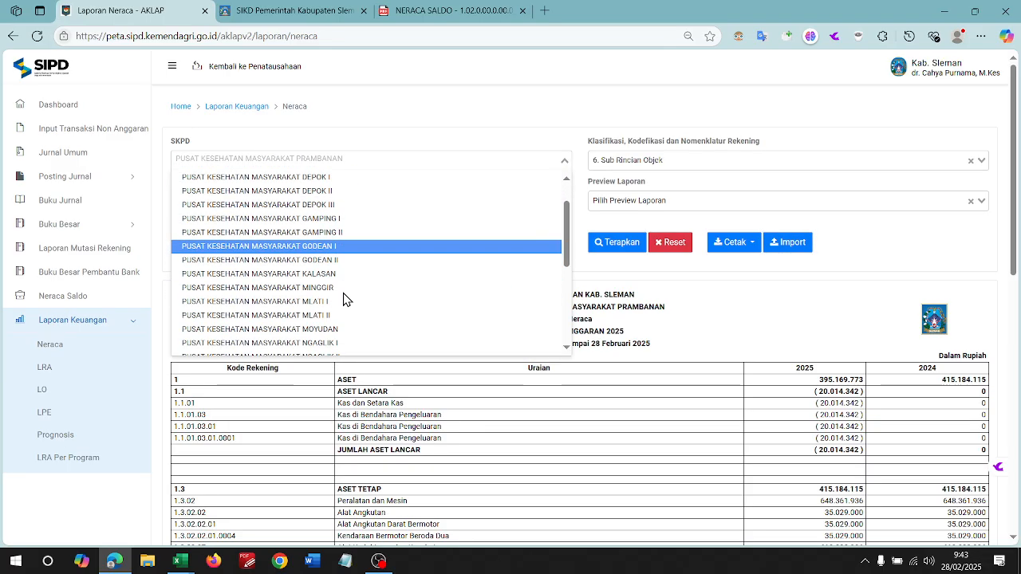
{"action": "scroll", "coordinate": [271, 276], "scroll_direction": "up", "scroll_amount": 2}
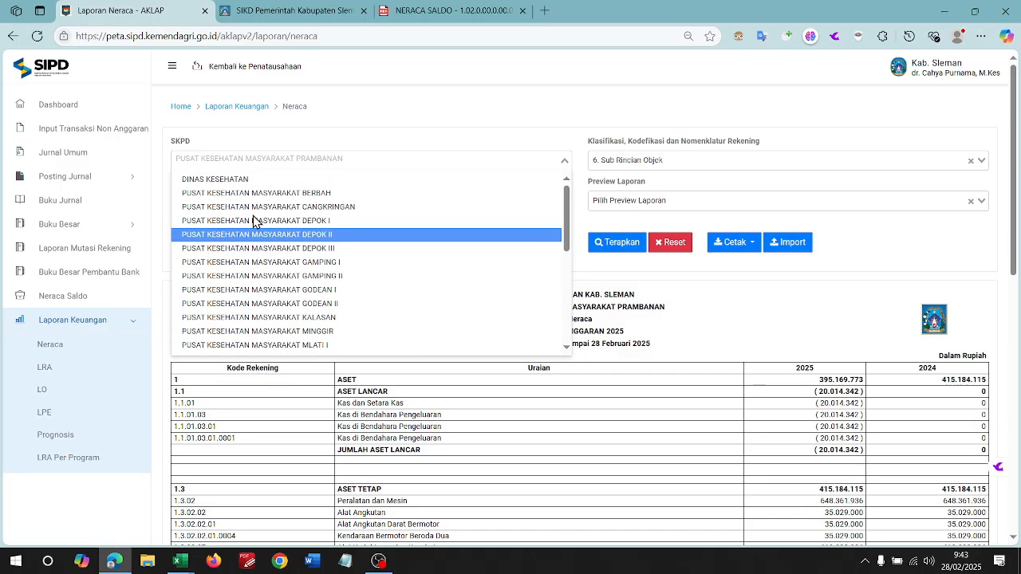
{"action": "scroll", "coordinate": [353, 307], "scroll_direction": "down", "scroll_amount": 7}
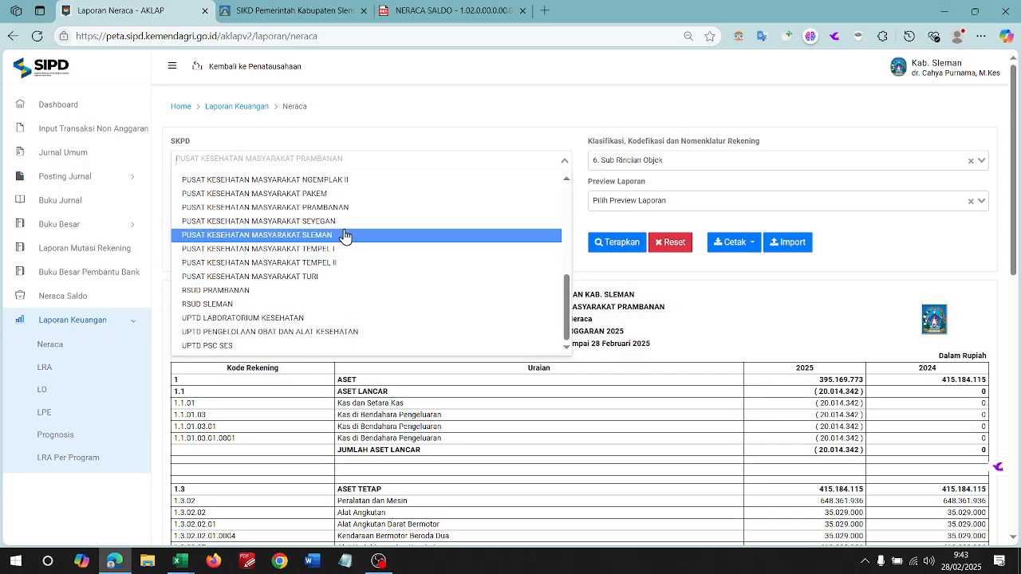
{"action": "left_click", "coordinate": [332, 209]}
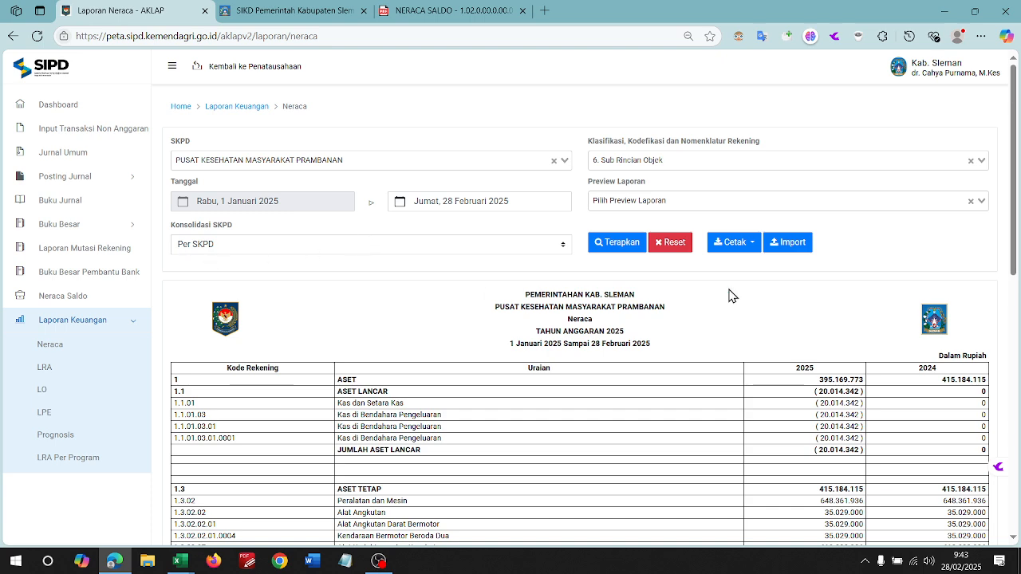
{"action": "left_click", "coordinate": [304, 245]}
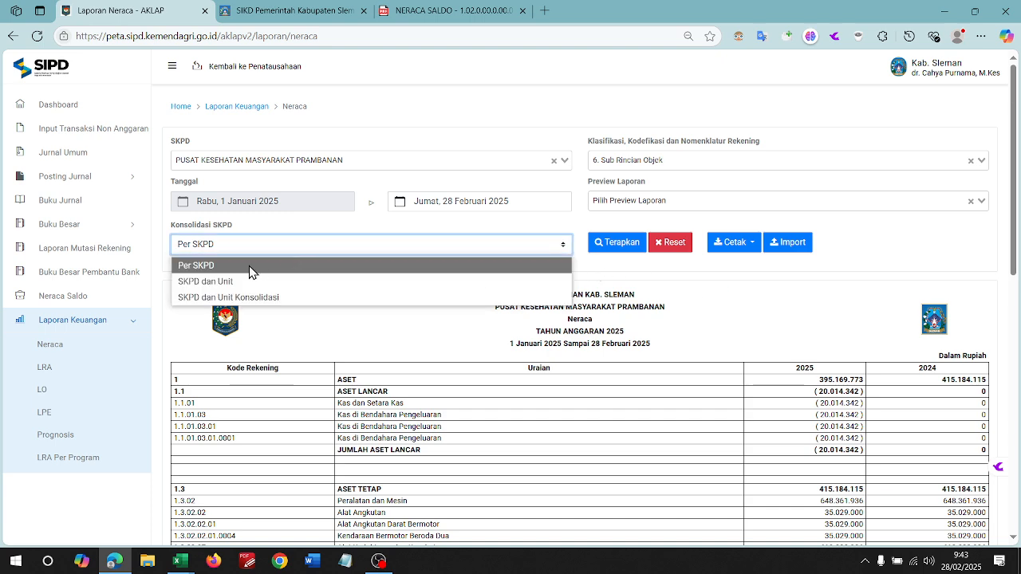
{"action": "left_click", "coordinate": [249, 265]}
{"action": "left_click", "coordinate": [713, 158]}
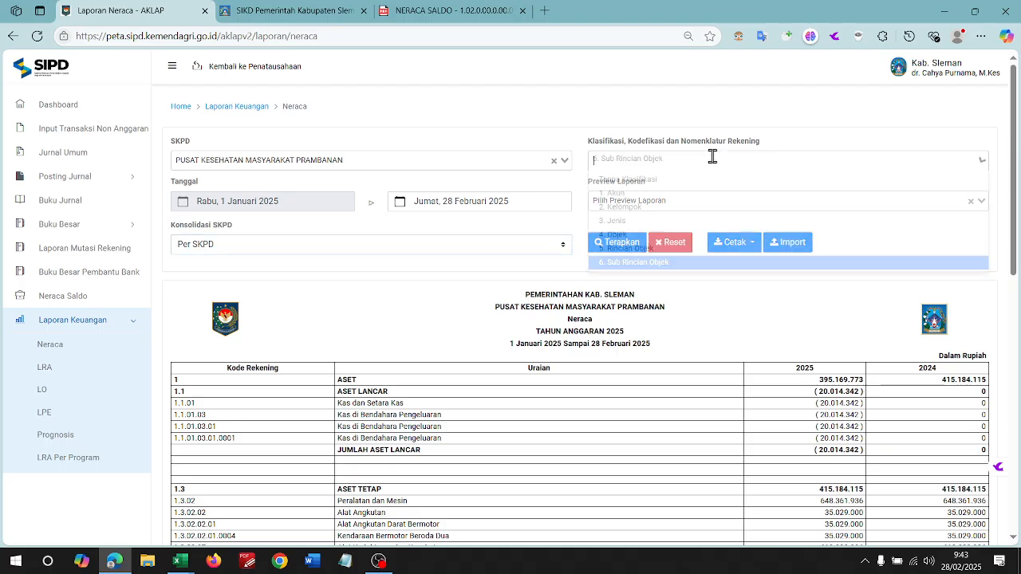
{"action": "left_click", "coordinate": [663, 263]}
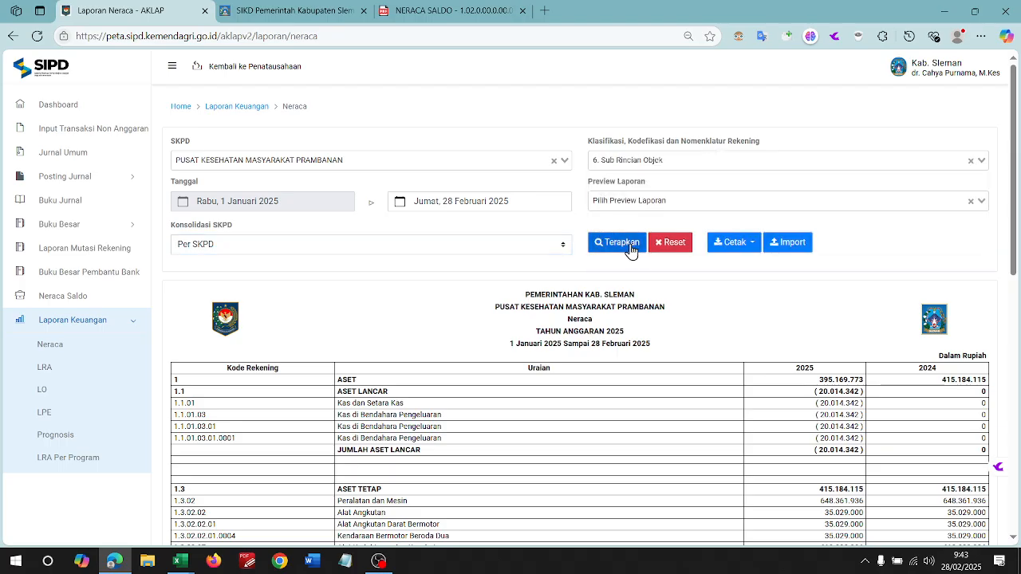
{"action": "left_click", "coordinate": [626, 249]}
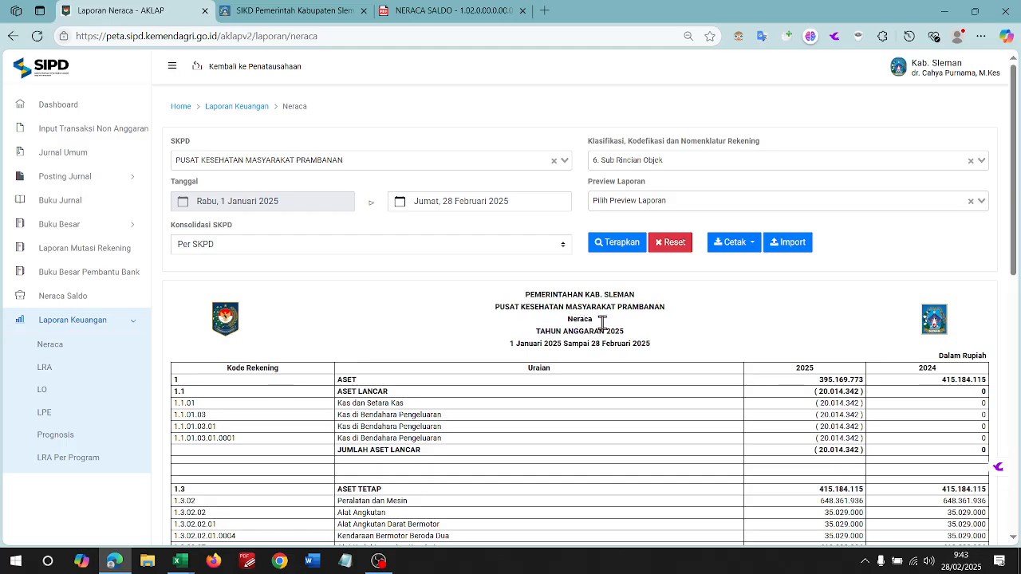
- Examine the 2024 column of the Neraca report and compare it with the entries listed in the import dialog
{"action": "scroll", "coordinate": [725, 394], "scroll_direction": "down", "scroll_amount": 2}
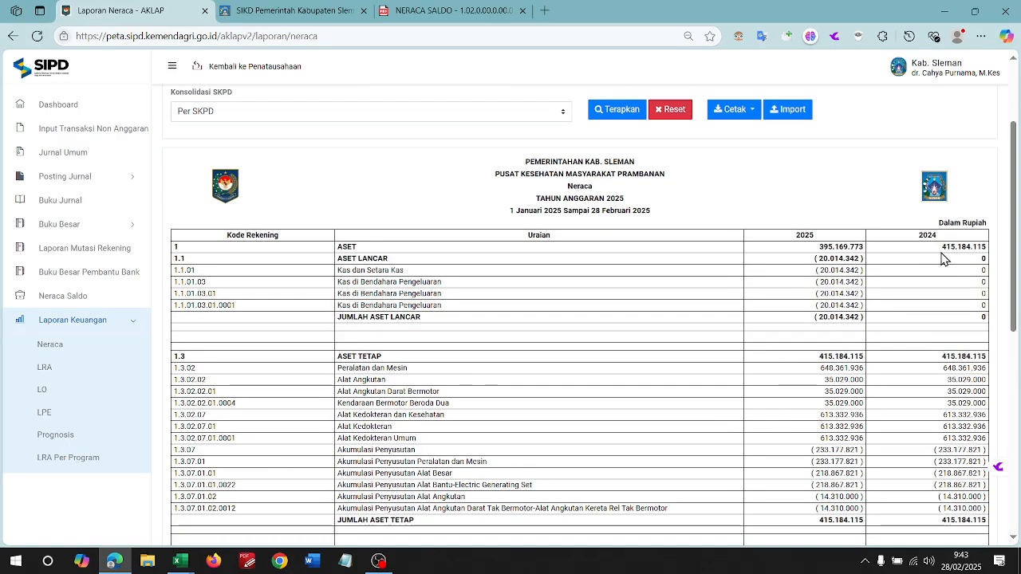
{"action": "scroll", "coordinate": [885, 280], "scroll_direction": "up", "scroll_amount": 2}
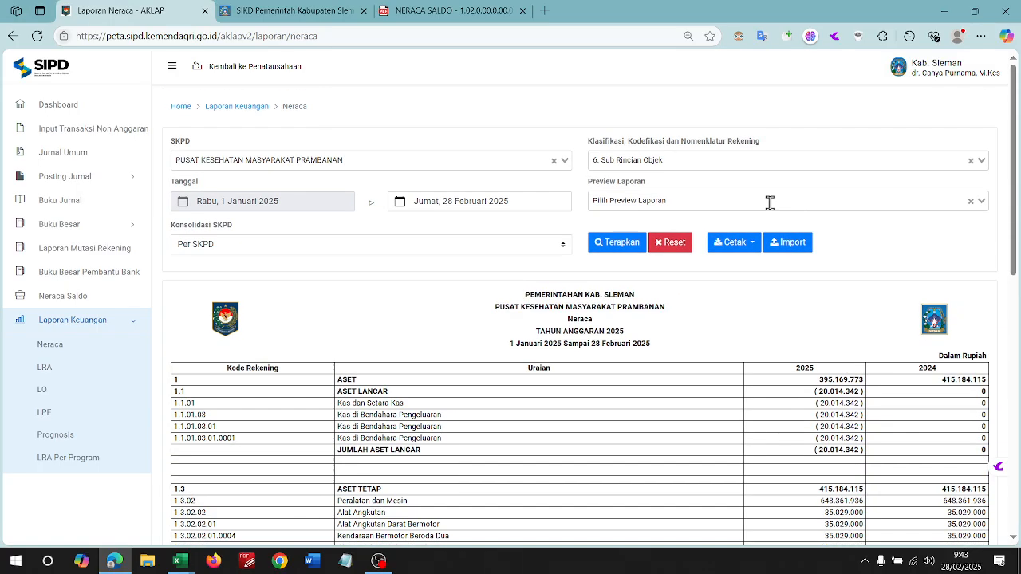
{"action": "left_click", "coordinate": [784, 243]}
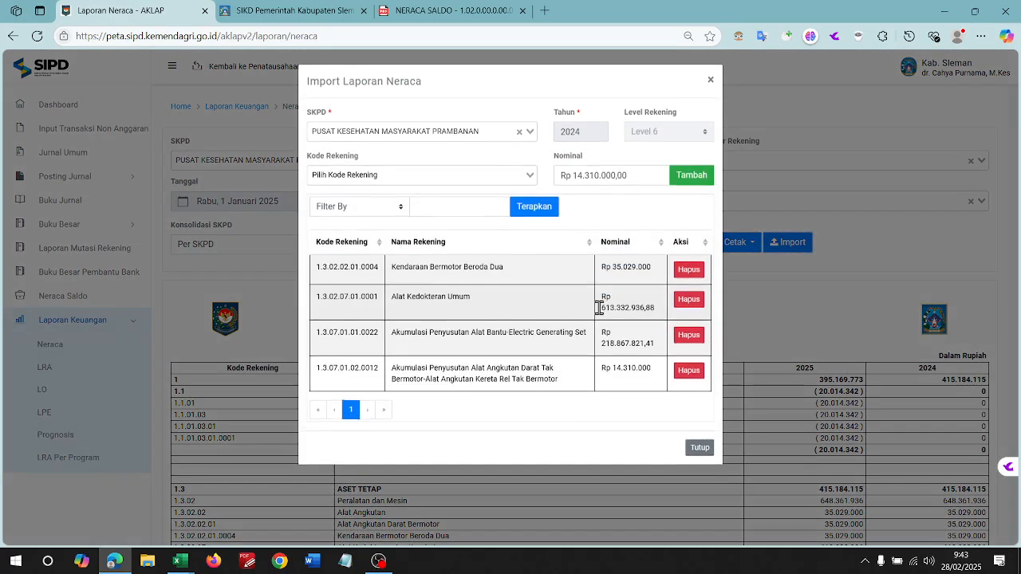
{"action": "left_click", "coordinate": [699, 447]}
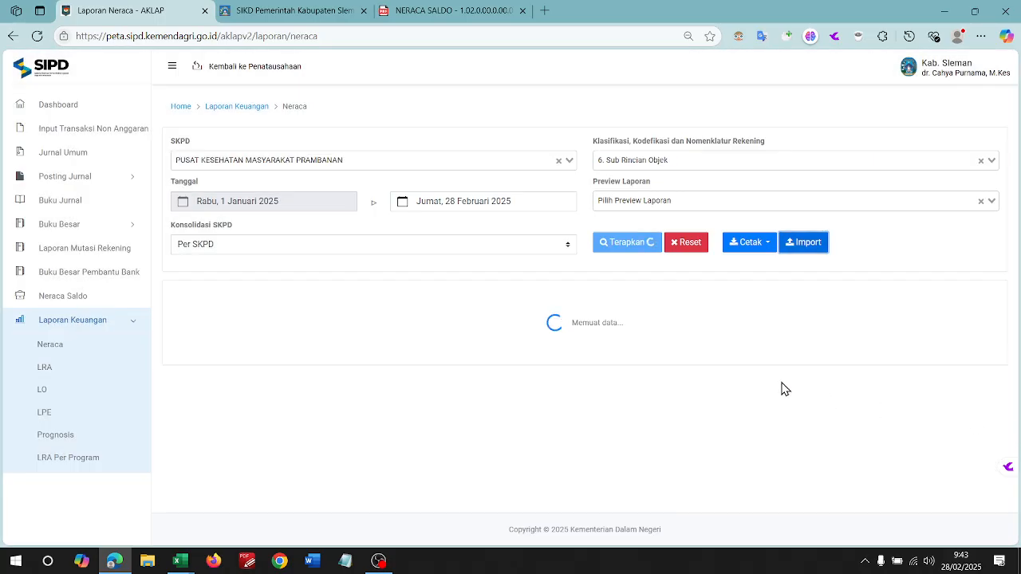
{"action": "scroll", "coordinate": [900, 413], "scroll_direction": "down", "scroll_amount": 2}
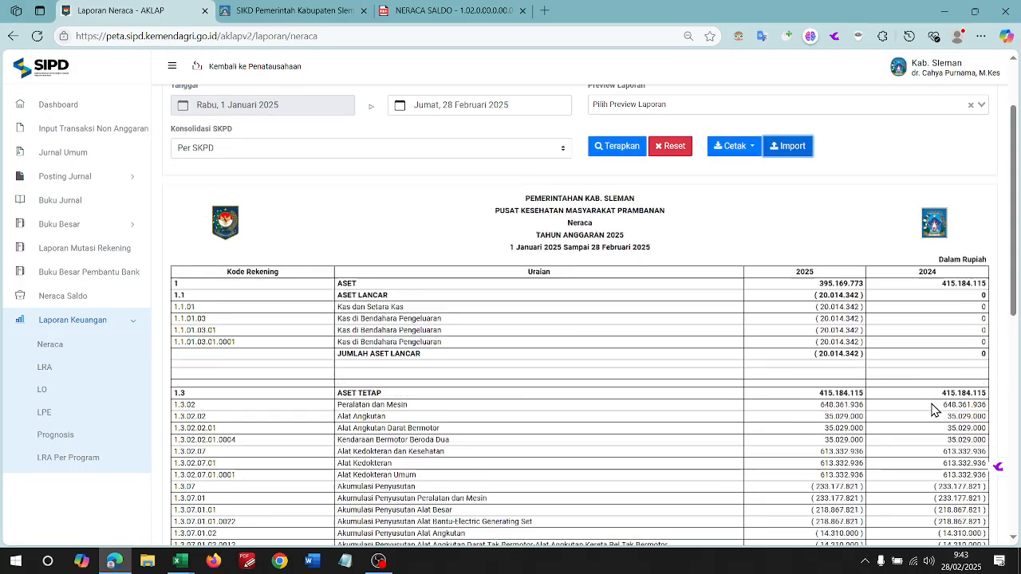
{"action": "mouse_move", "coordinate": [929, 300]}
{"action": "left_mouse_down"}
{"action": "mouse_move", "coordinate": [956, 406]}
{"action": "mouse_move", "coordinate": [951, 448]}
{"action": "mouse_move", "coordinate": [937, 317]}
{"action": "left_mouse_up"}
{"action": "scroll", "coordinate": [946, 394], "scroll_direction": "down", "scroll_amount": 3}
{"action": "scroll", "coordinate": [952, 422], "scroll_direction": "down", "scroll_amount": 2}
{"action": "scroll", "coordinate": [950, 369], "scroll_direction": "up", "scroll_amount": 5}
{"action": "scroll", "coordinate": [657, 310], "scroll_direction": "up", "scroll_amount": 2}
{"action": "left_click", "coordinate": [722, 279]}
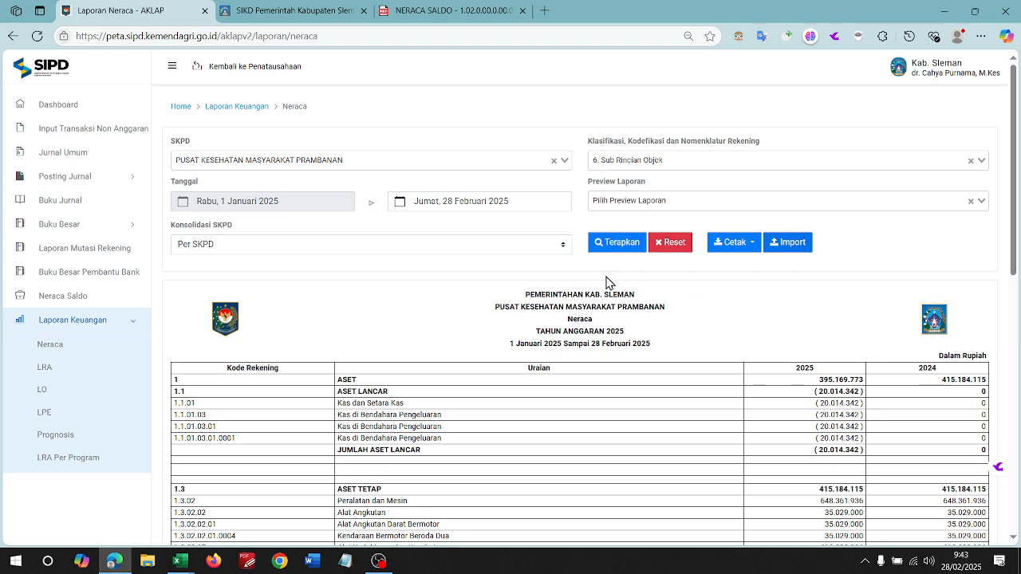
- Reopen the Import Laporan Neraca dialog and set its SKPD to PUSAT KESEHATAN MASYARAKAT PRAMBANAN
{"action": "left_click", "coordinate": [796, 246]}
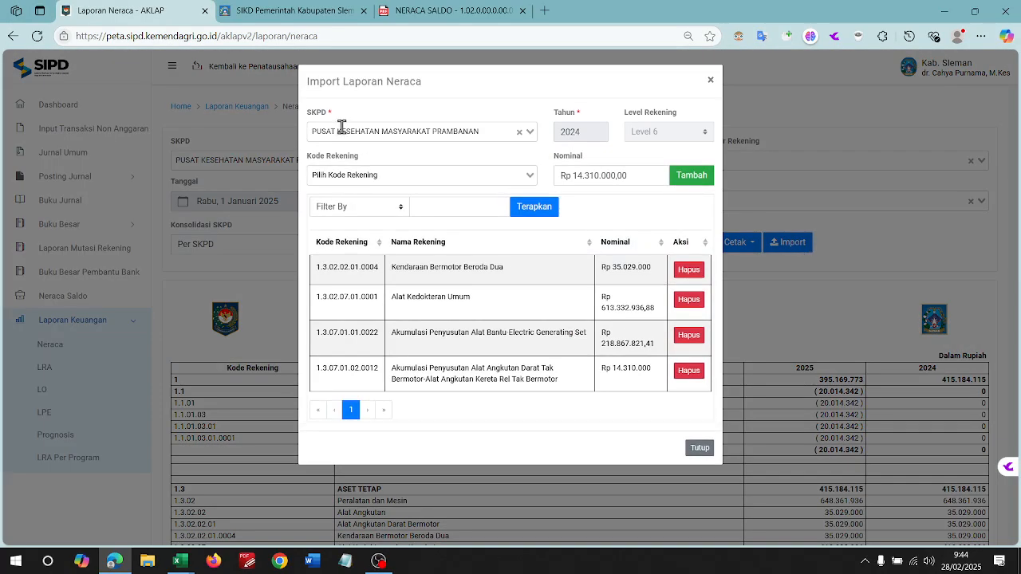
{"action": "left_click", "coordinate": [352, 130]}
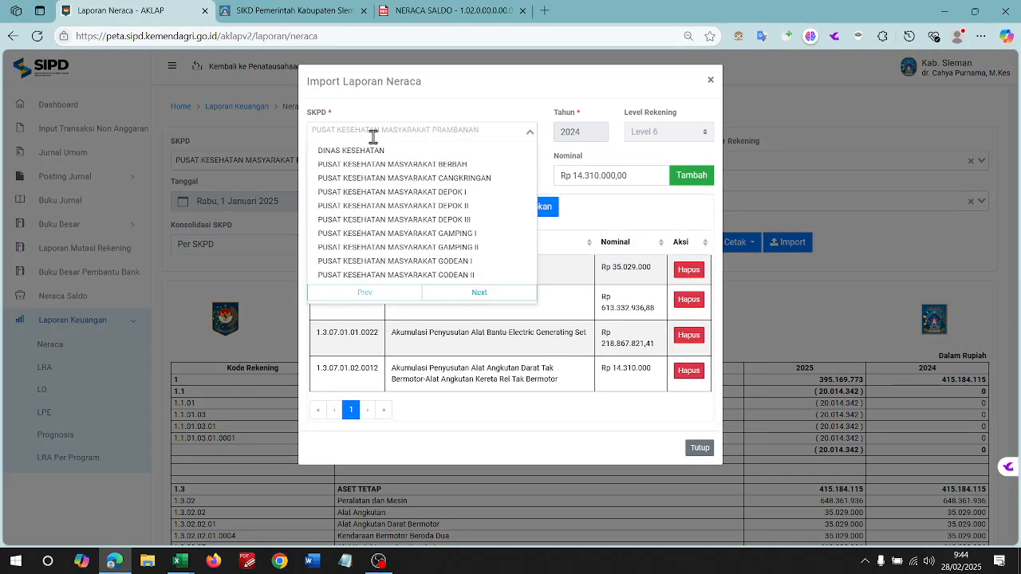
{"action": "type", "text": "pramban"}
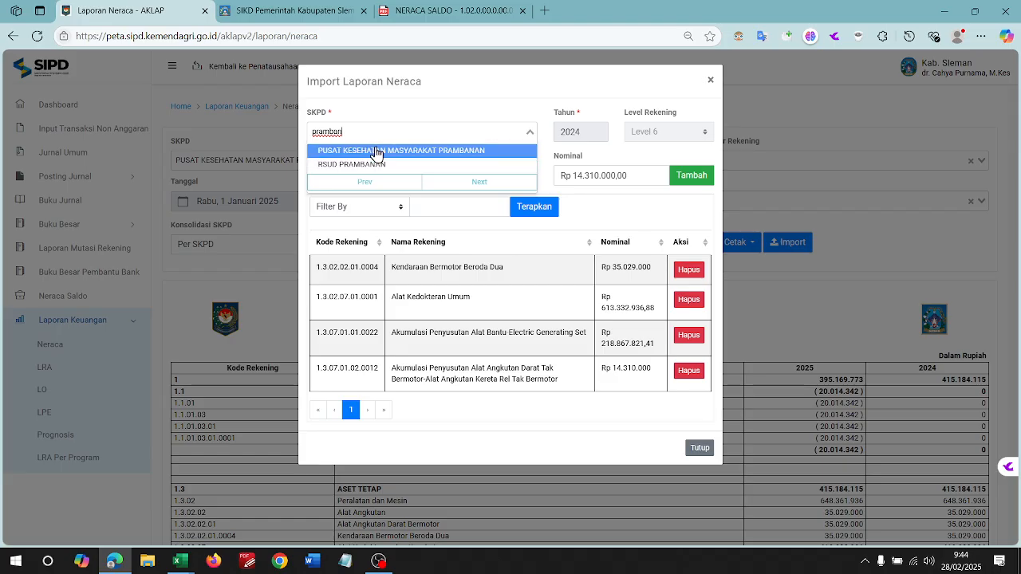
{"action": "left_click", "coordinate": [377, 151]}
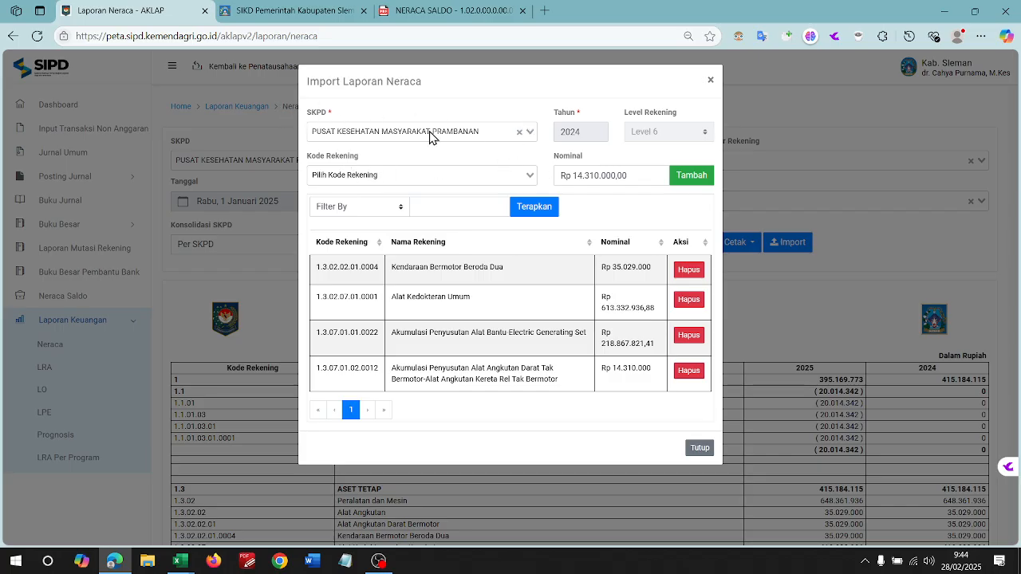
{"action": "left_click", "coordinate": [403, 176]}
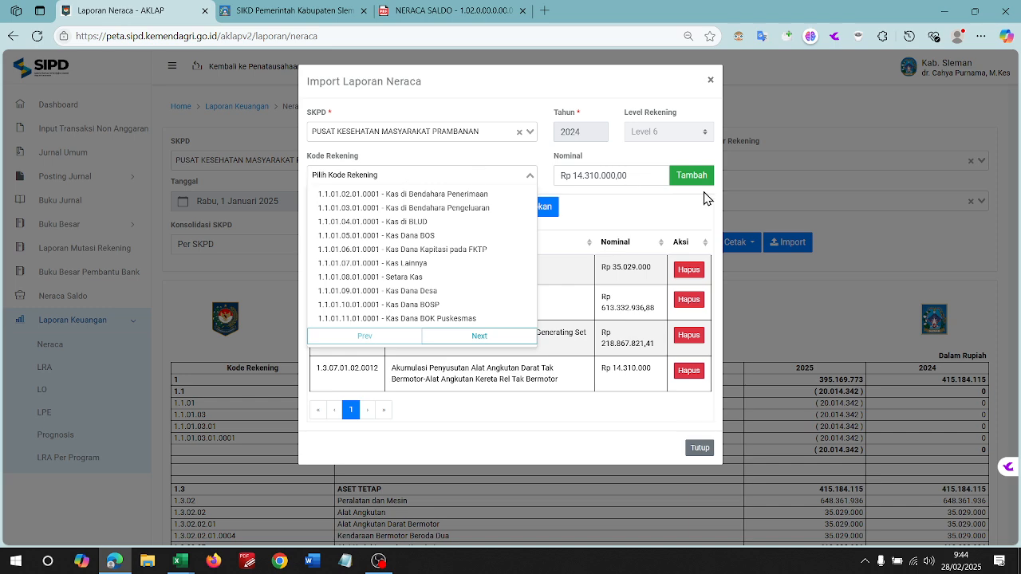
{"action": "left_click", "coordinate": [638, 214]}
- Delete the Kendaraan Bermotor Beroda Dua, Alat Kedokteran Umum and both Akumulasi Penyusutan entries from the import list
{"action": "left_click", "coordinate": [689, 272]}
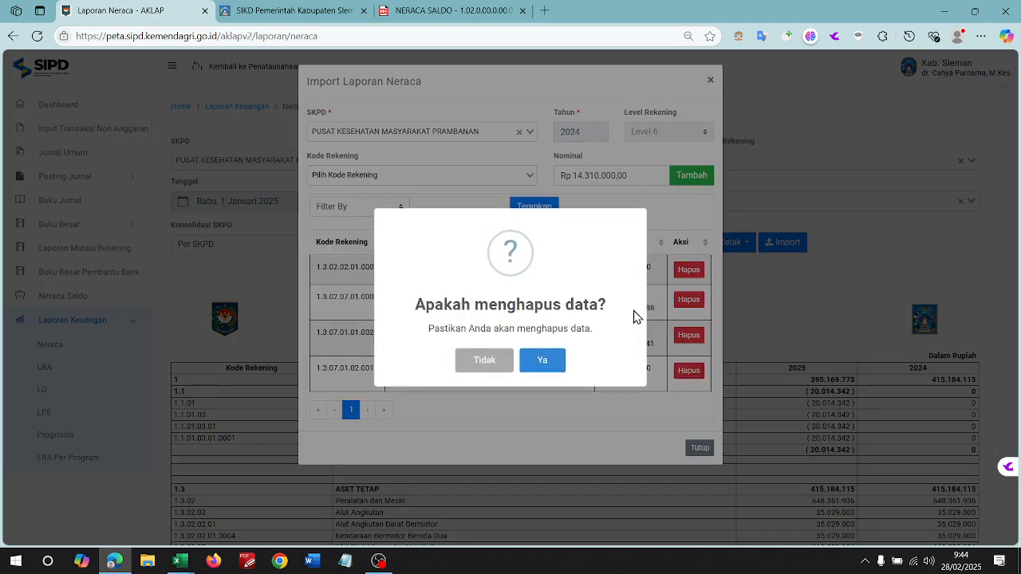
{"action": "left_click", "coordinate": [544, 362]}
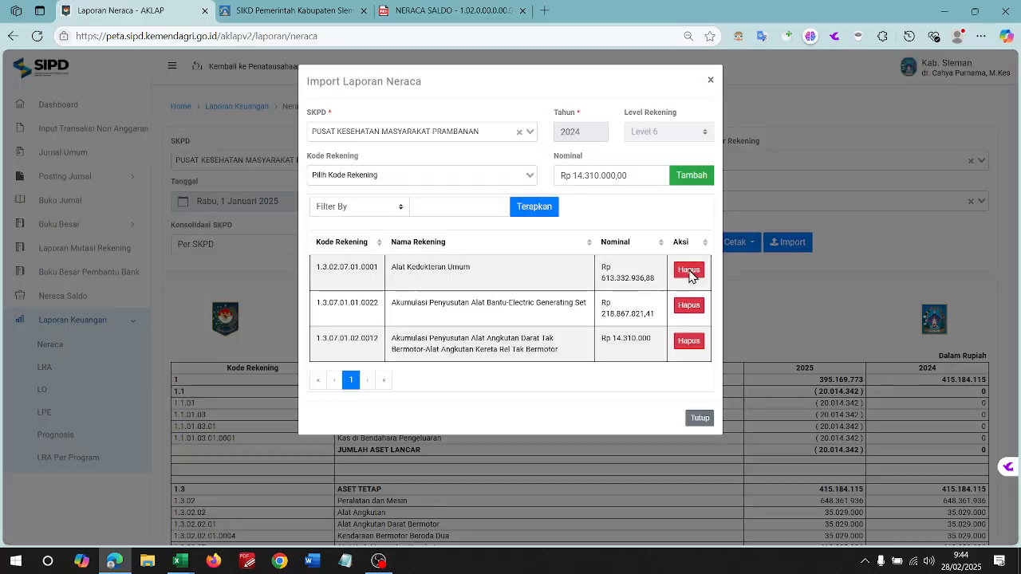
{"action": "left_click", "coordinate": [689, 270]}
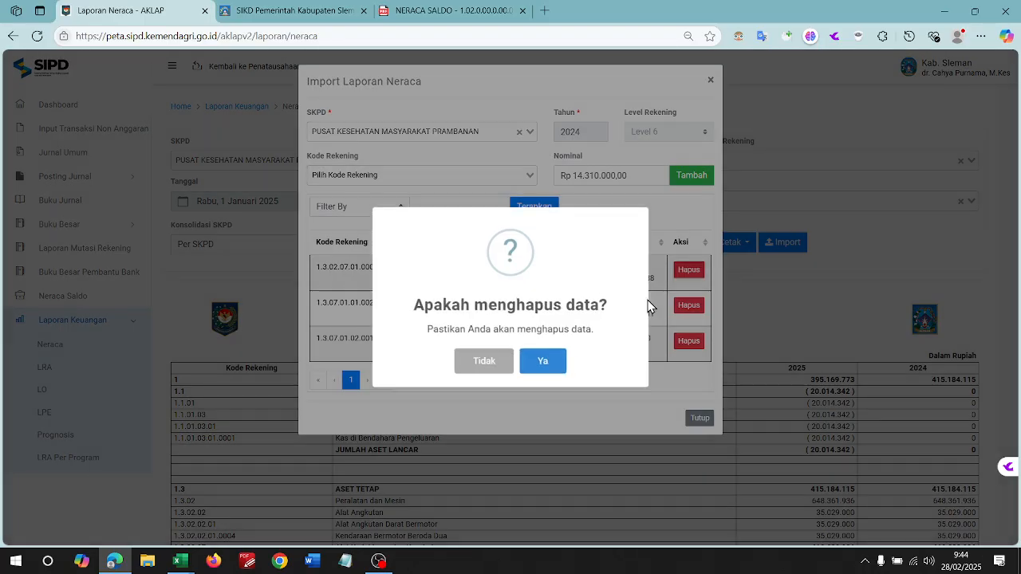
{"action": "left_click", "coordinate": [545, 362]}
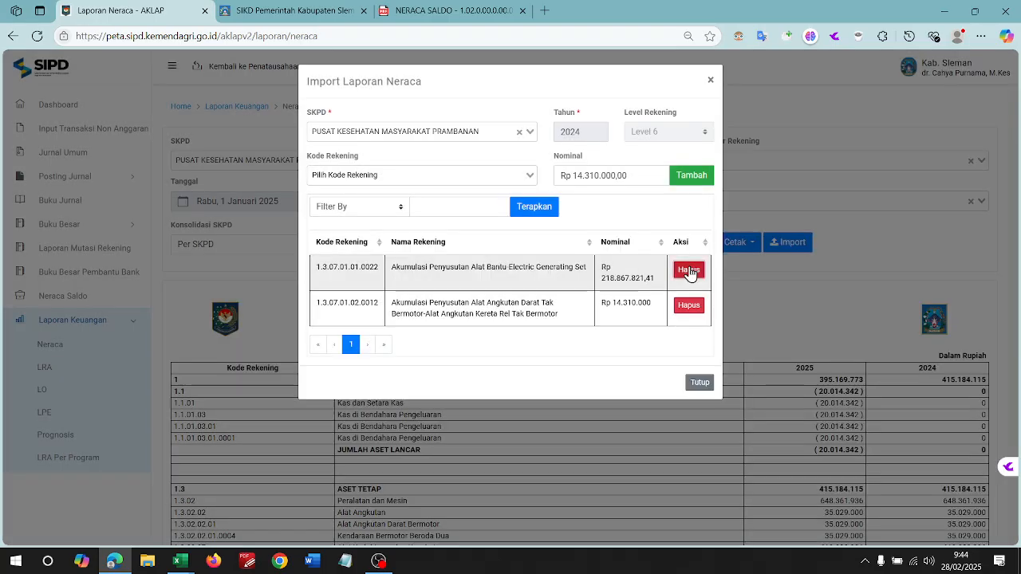
{"action": "left_click", "coordinate": [688, 270]}
{"action": "left_click", "coordinate": [538, 361]}
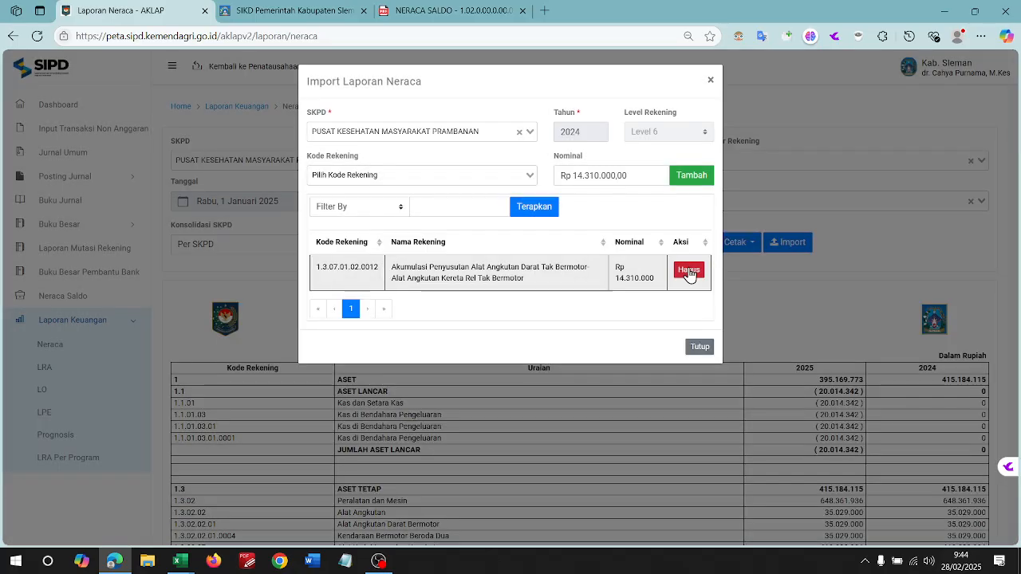
{"action": "left_click", "coordinate": [688, 274]}
{"action": "left_click", "coordinate": [550, 358]}
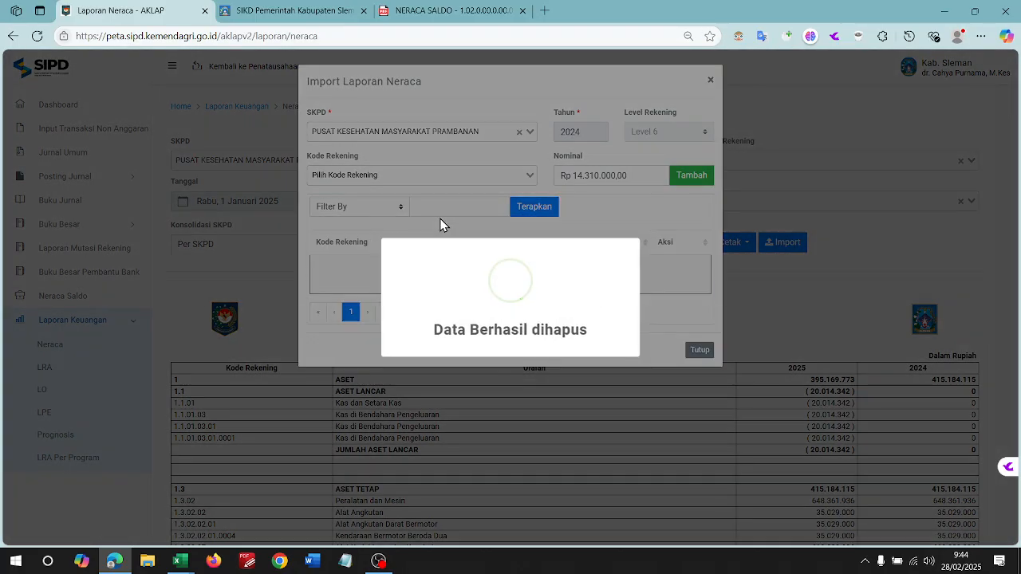
- Copy the KAS DI BLUD account name from cell G12 of the Neraca Saldo workbook and select Kas di BLUD as the import's Kode Rekening
{"action": "key", "text": "alt+Tab"}
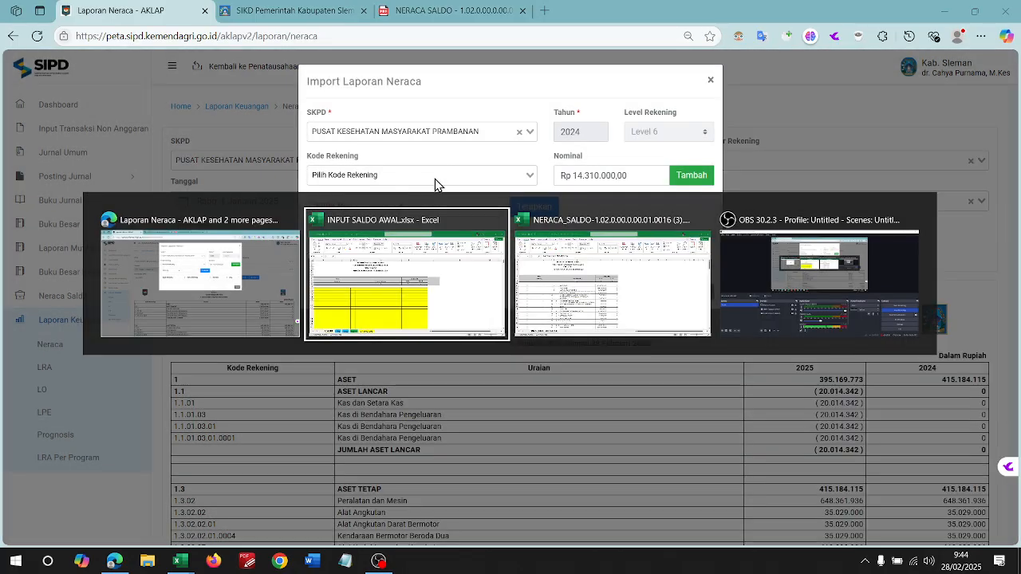
{"action": "left_click", "coordinate": [417, 264]}
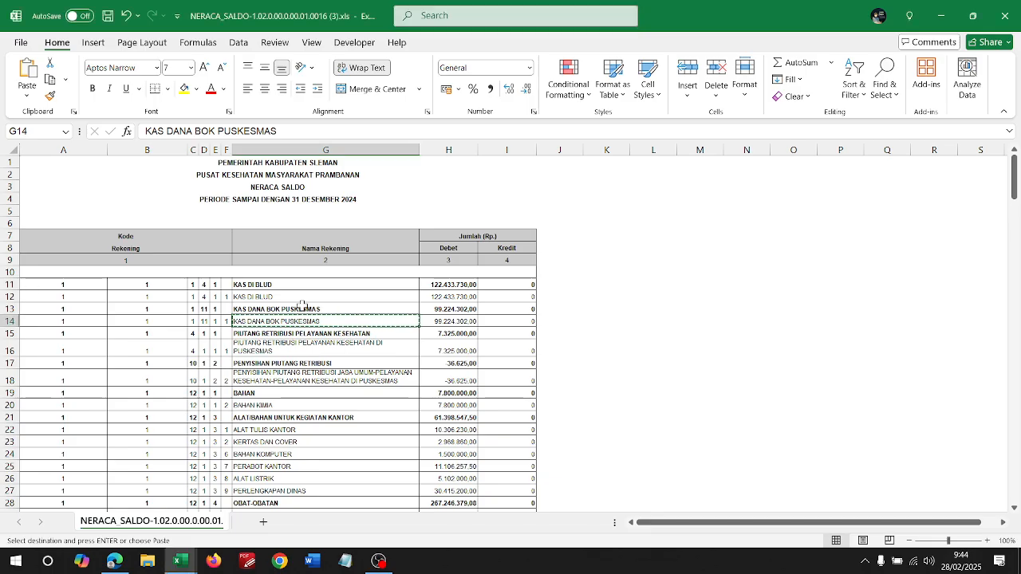
{"action": "left_click", "coordinate": [270, 297]}
{"action": "key", "text": "alt+Tab"}
{"action": "left_click", "coordinate": [394, 307]}
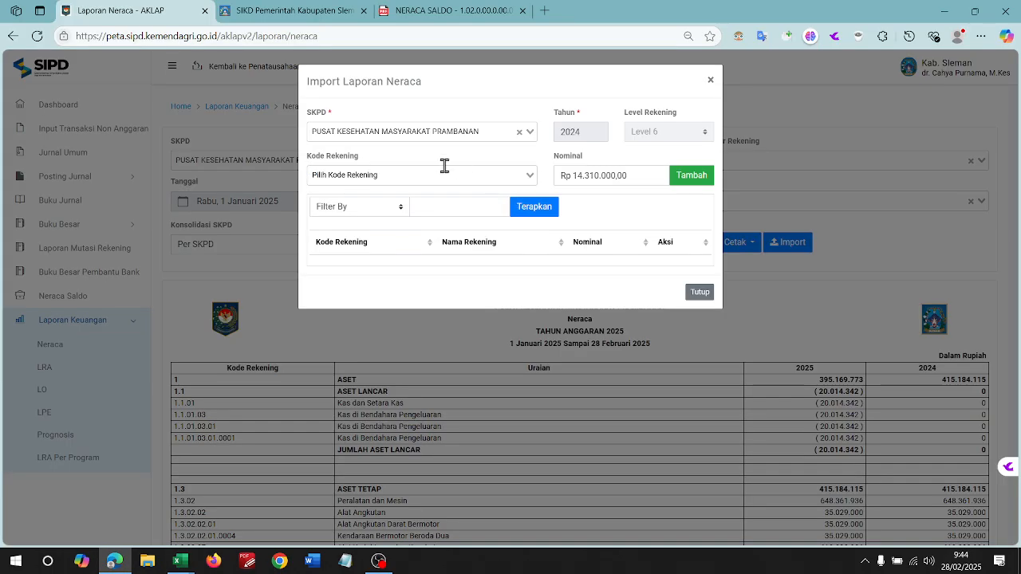
{"action": "left_click", "coordinate": [442, 174]}
{"action": "type", "text": "KAS DI BLUD"}
{"action": "left_click", "coordinate": [468, 195]}
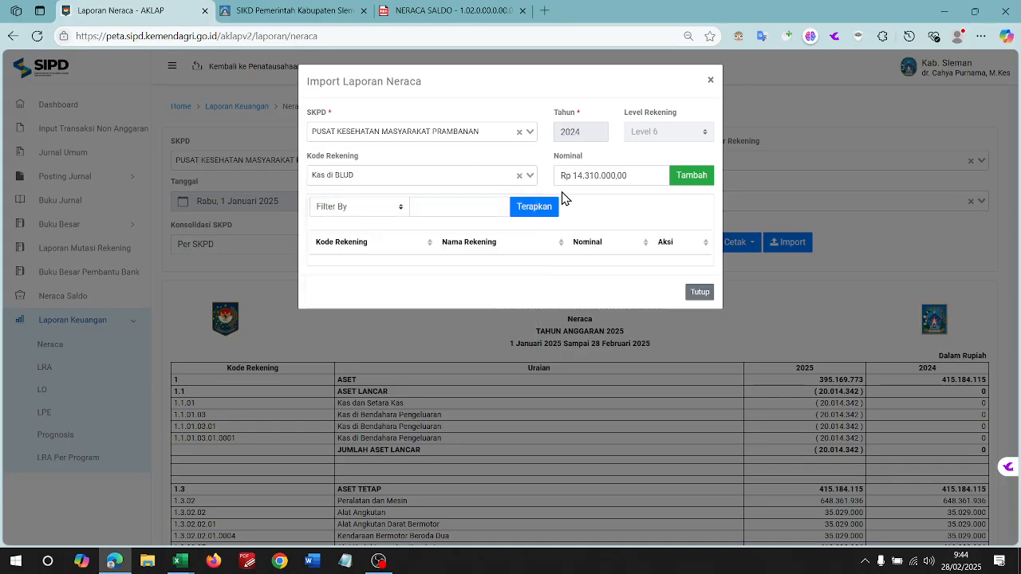
- Copy the KAS DI BLUD debit amount from cell H12 of the workbook and set the import's Nominal to Rp 122.433.730,00
{"action": "key", "text": "alt+Tab"}
{"action": "left_click", "coordinate": [445, 297]}
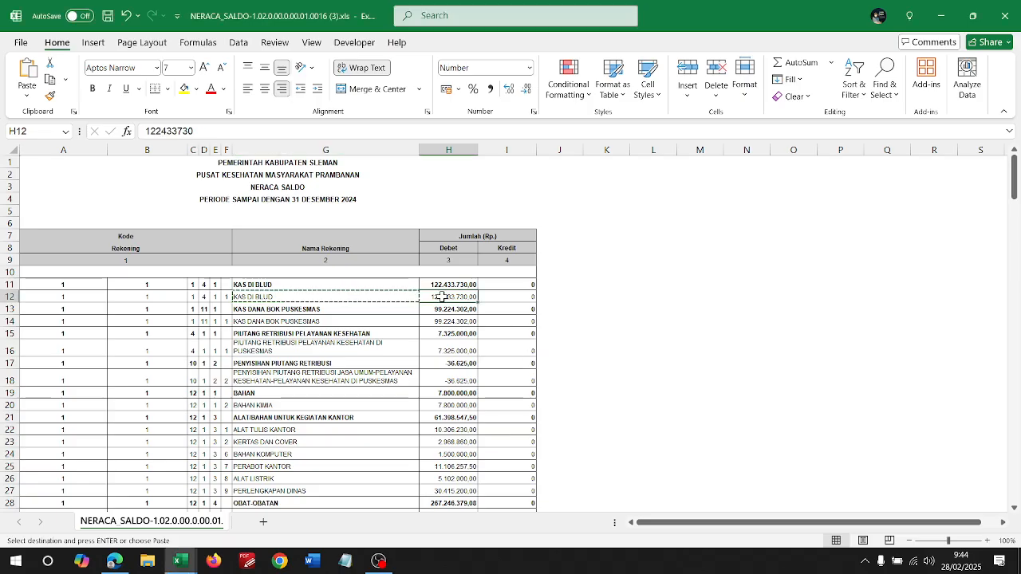
{"action": "key", "text": "ctrl+c"}
{"action": "key", "text": "alt+Tab"}
{"action": "triple_click", "coordinate": [630, 173]}
{"action": "key", "text": "ctrl+v"}
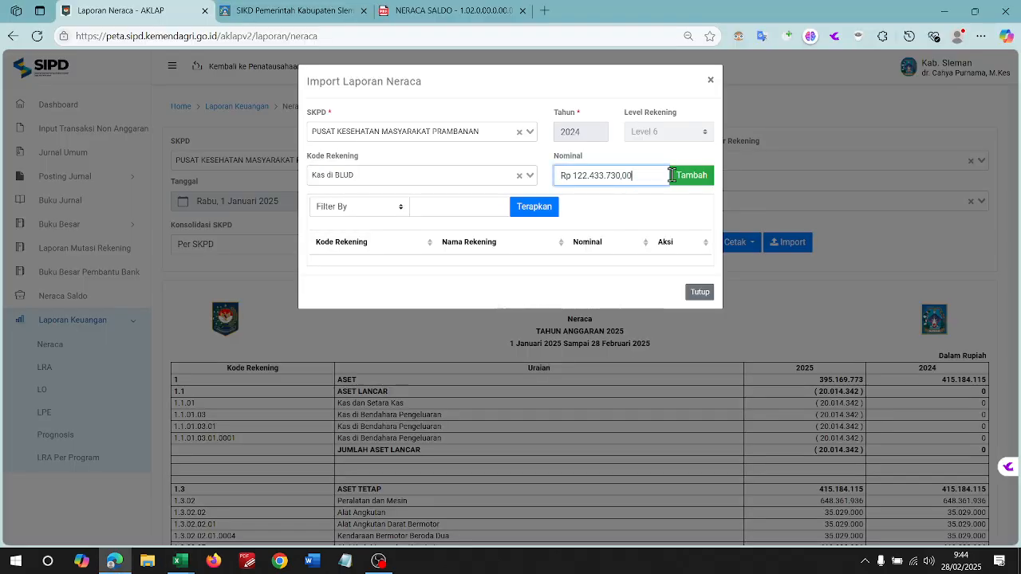
- Add the Kas di BLUD entry to the import list and confirm that its data is complete
{"action": "left_click", "coordinate": [677, 177]}
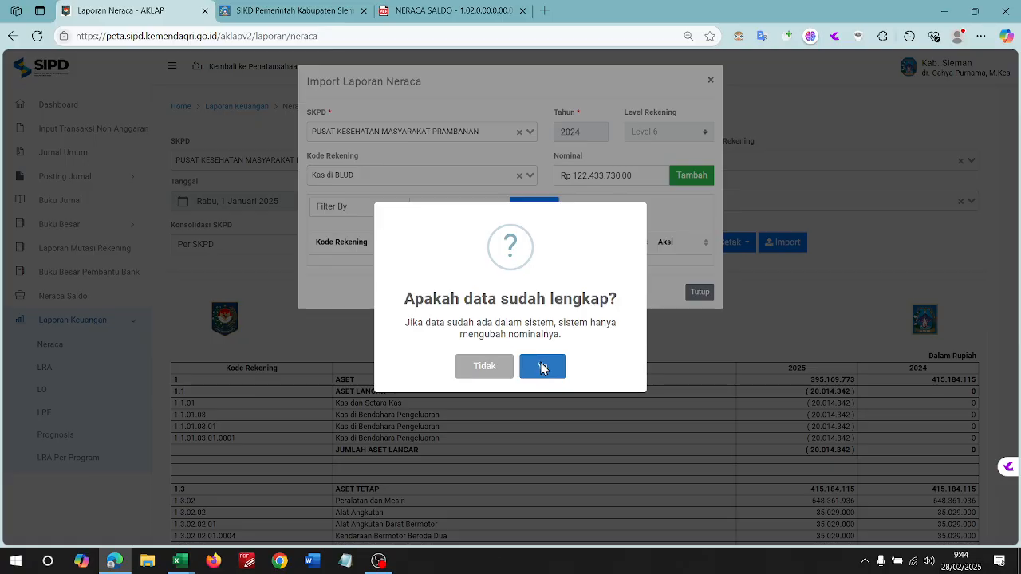
{"action": "left_click", "coordinate": [540, 366]}
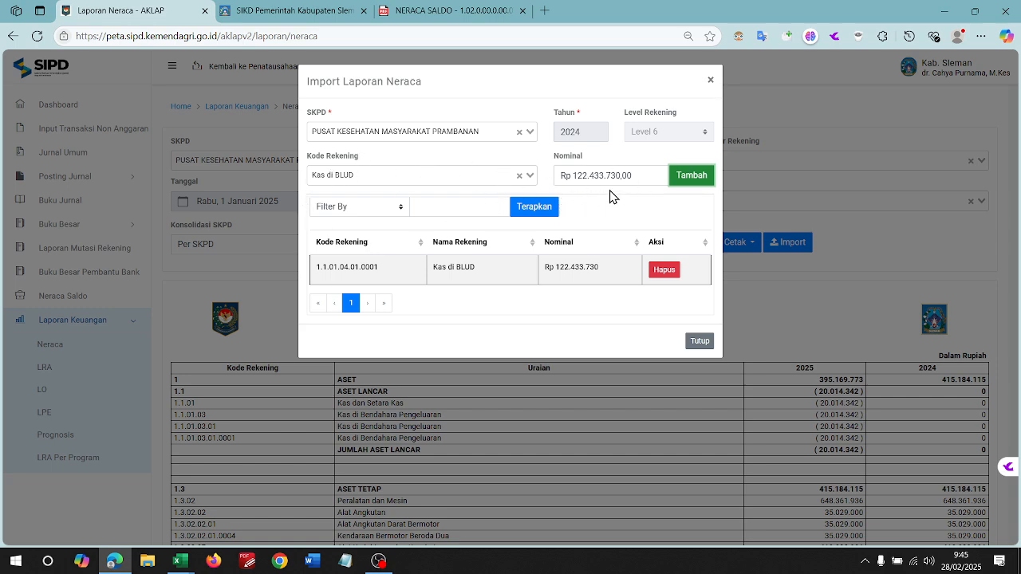
{"action": "left_click_drag", "start_coordinate": [644, 175], "coordinate": [497, 177]}
- Copy the KAS DANA BOK PUSKESMAS account name from cell G14 of the Neraca Saldo workbook and select Kas Dana BOK Puskesmas as the import's Kode Rekening
{"action": "key", "text": "alt+Tab"}
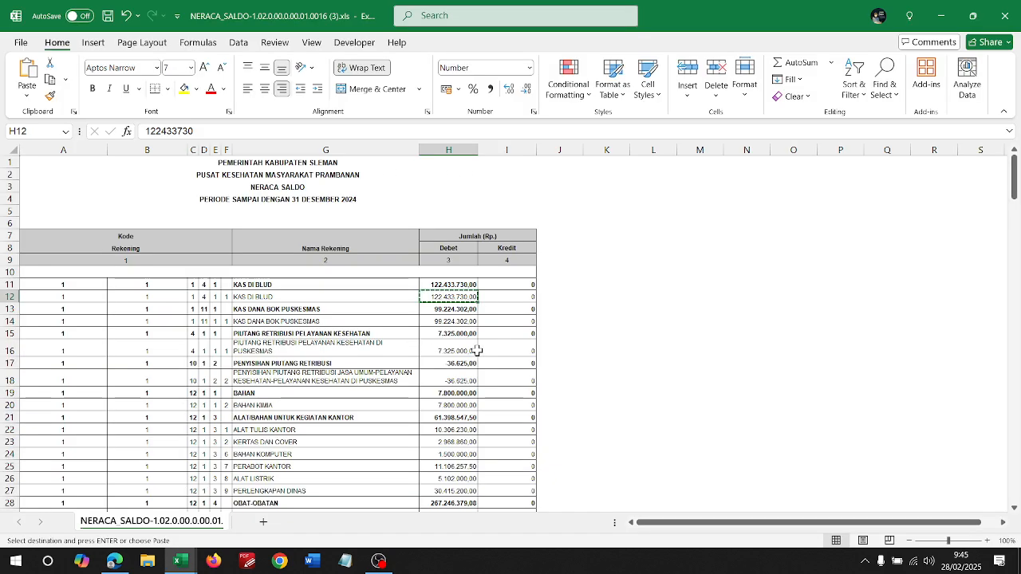
{"action": "left_click", "coordinate": [317, 319]}
{"action": "key", "text": "ctrl+c"}
{"action": "key", "text": "alt+Tab"}
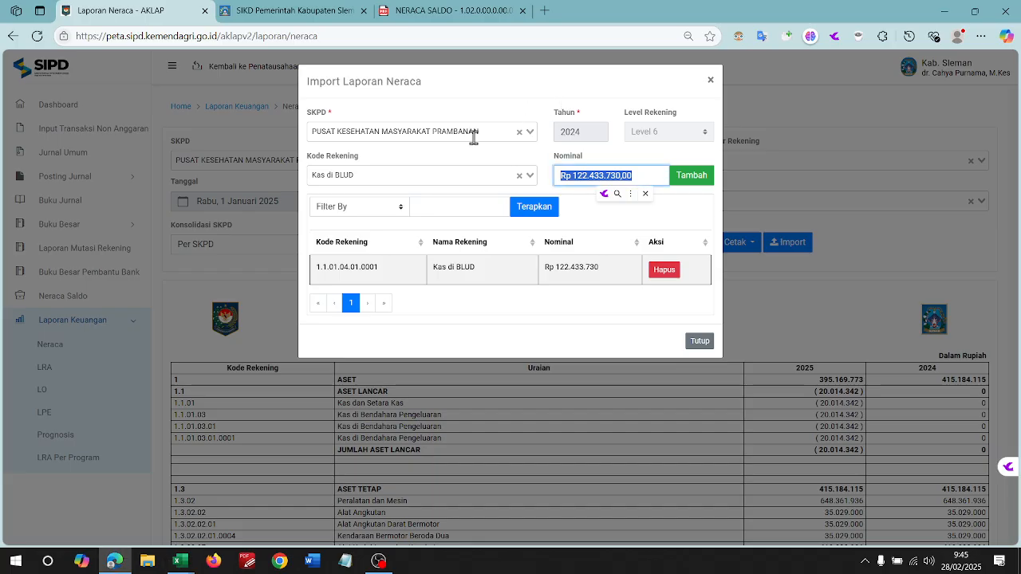
{"action": "left_click", "coordinate": [445, 174]}
{"action": "key", "text": "ctrl+v"}
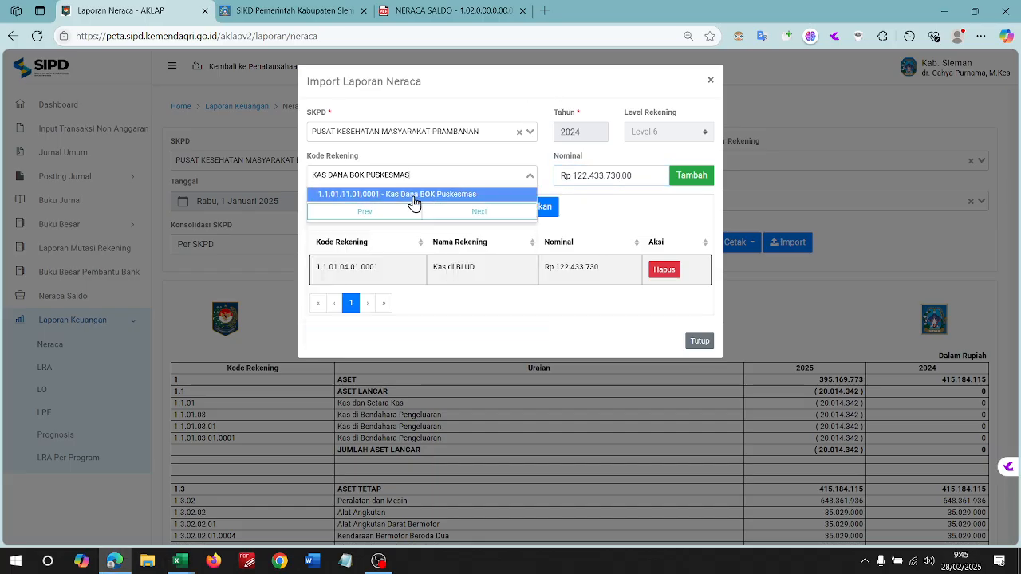
{"action": "left_click", "coordinate": [414, 195]}
- Set the Nominal to Rp 99.224.302,00 copied from cell H14 of the workbook and save the Kas Dana BOK Puskesmas entry
{"action": "triple_click", "coordinate": [626, 176]}
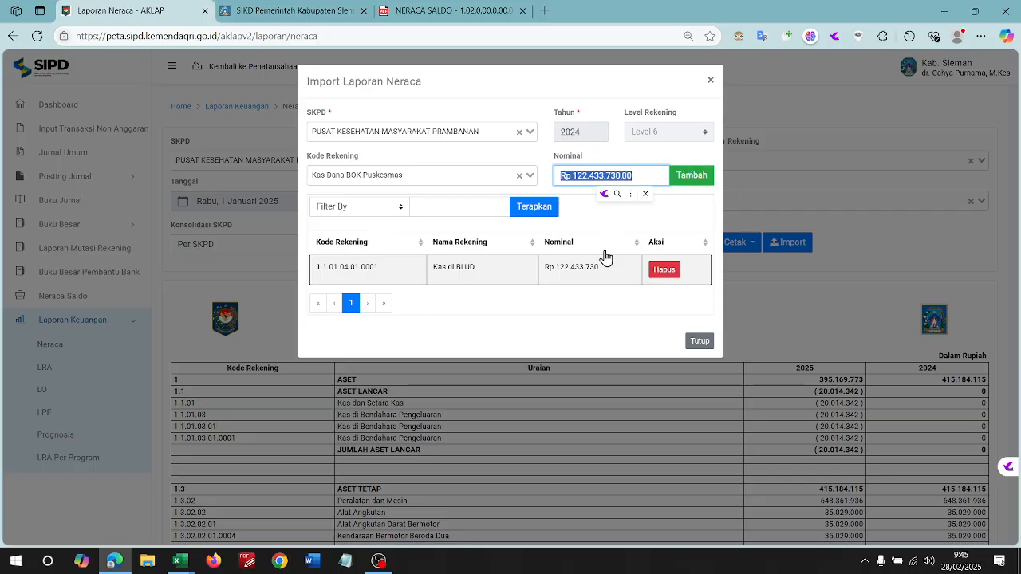
{"action": "key", "text": "alt+Tab"}
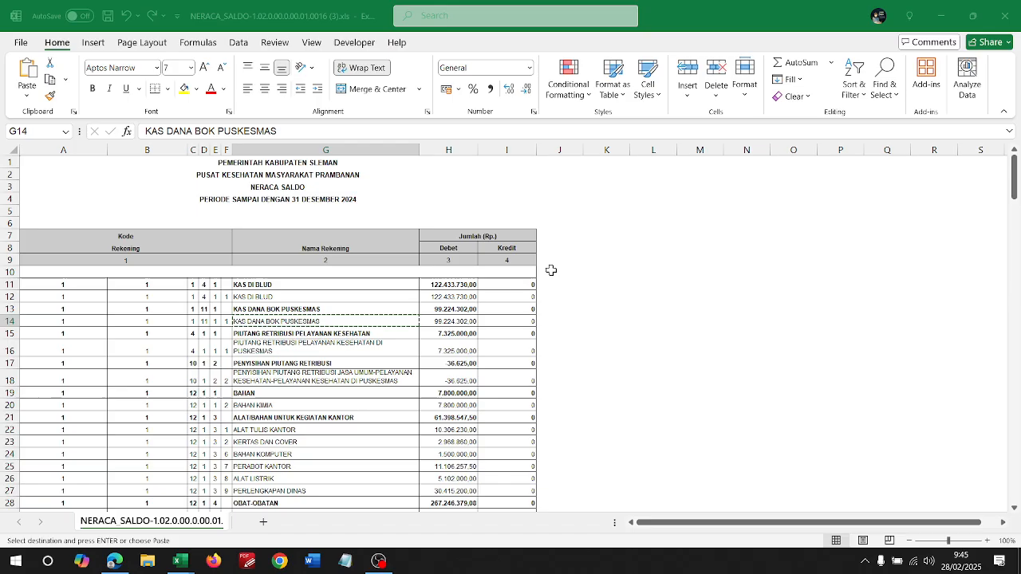
{"action": "left_click", "coordinate": [455, 321]}
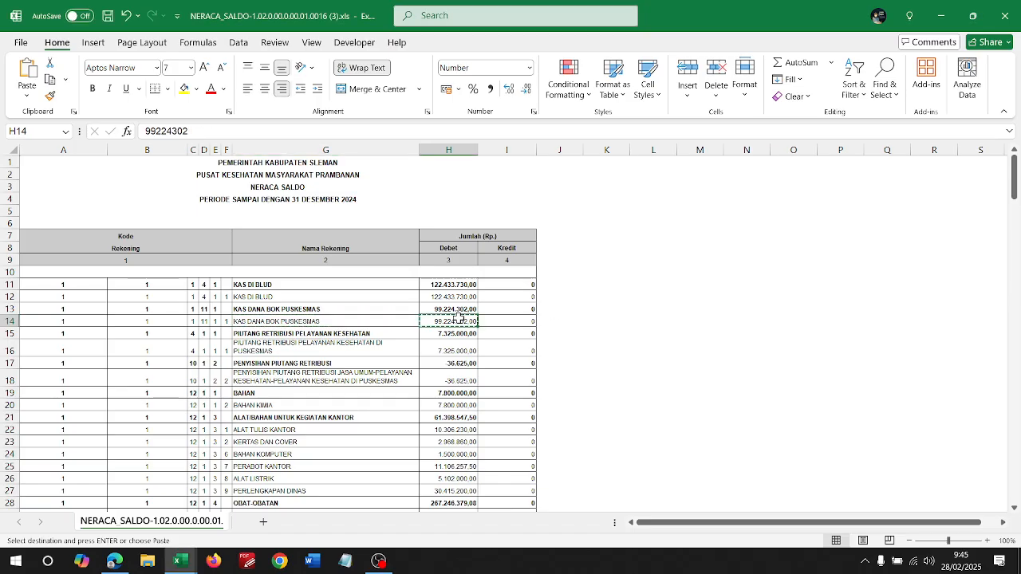
{"action": "key", "text": "alt+Tab"}
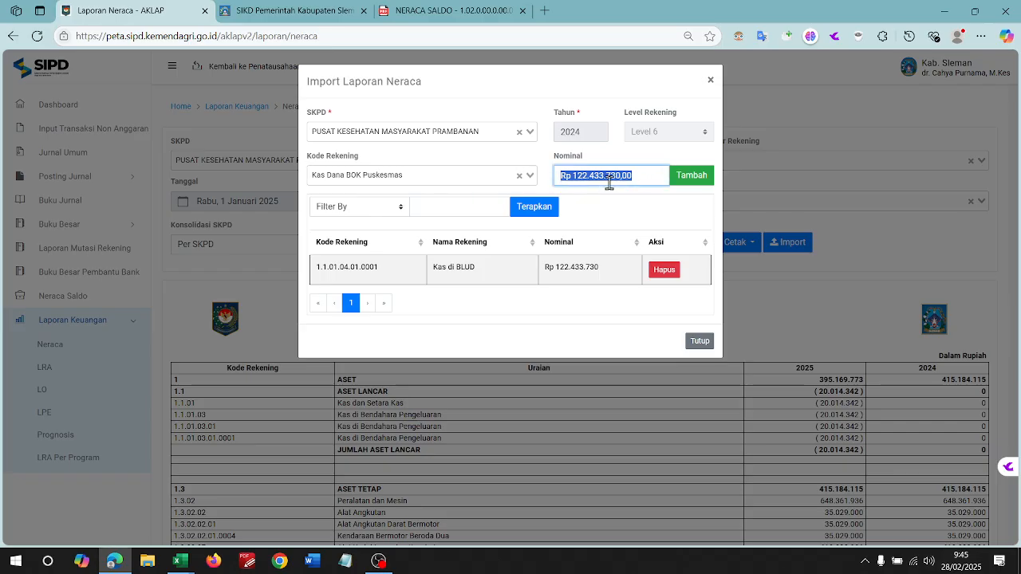
{"action": "key", "text": "ctrl+v"}
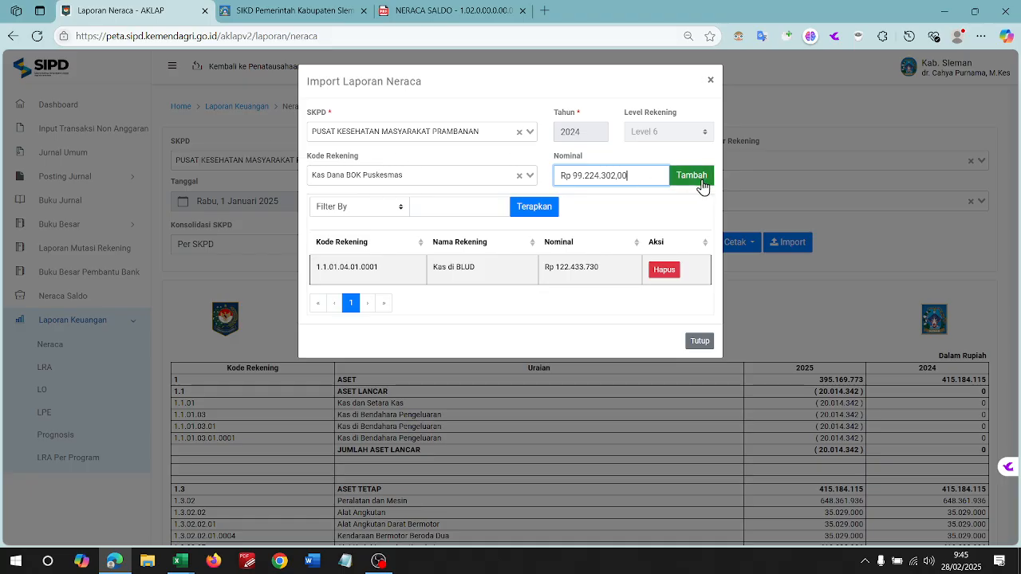
{"action": "left_click", "coordinate": [701, 183]}
{"action": "left_click", "coordinate": [537, 365]}
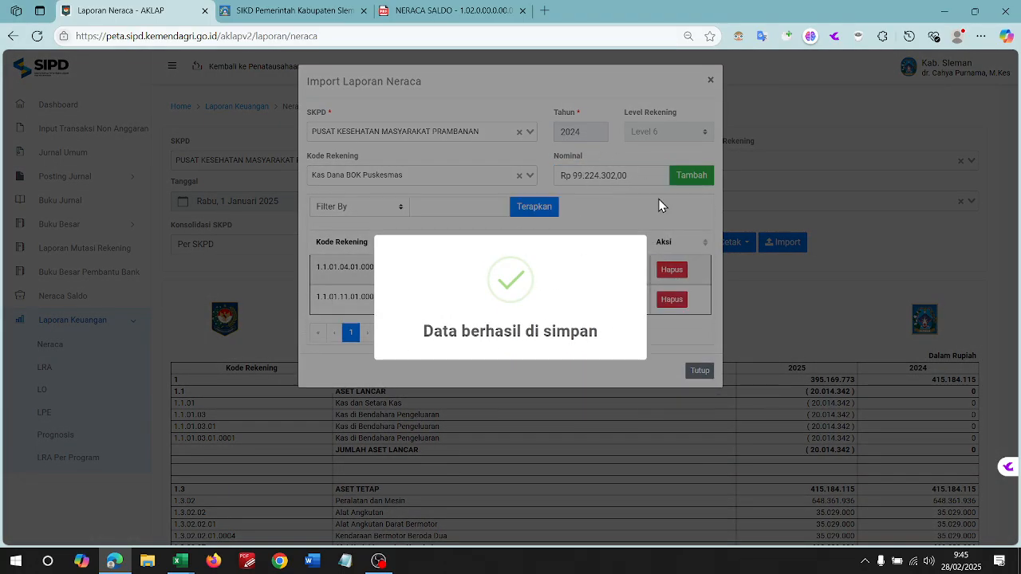
- Copy the BAHAN KIMIA account name from cell G20 of the workbook and select 1.1.12.01.01.0002 - Bahan Kimia as the import's Kode Rekening
{"action": "key", "text": "alt+Tab"}
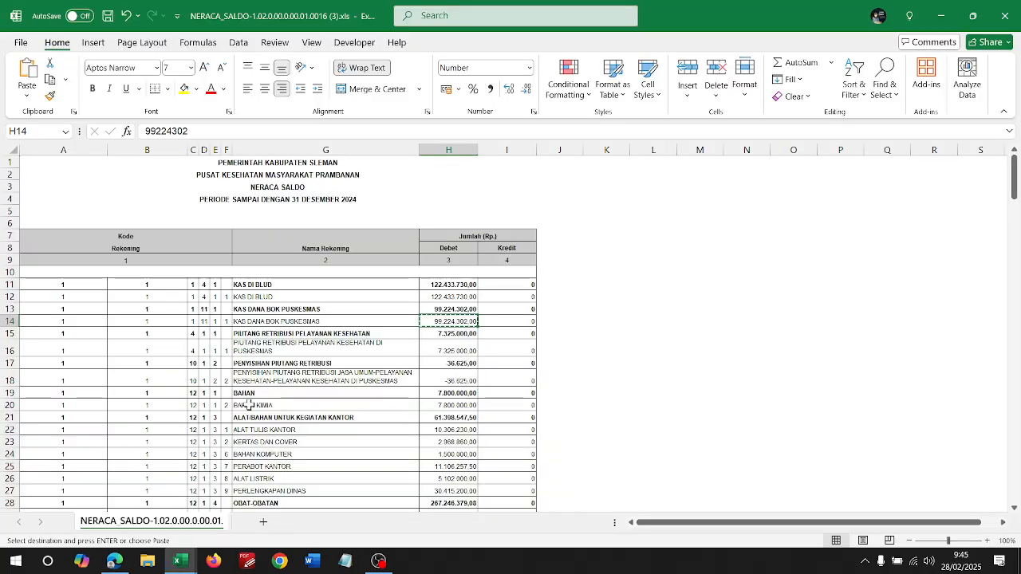
{"action": "left_click", "coordinate": [282, 344]}
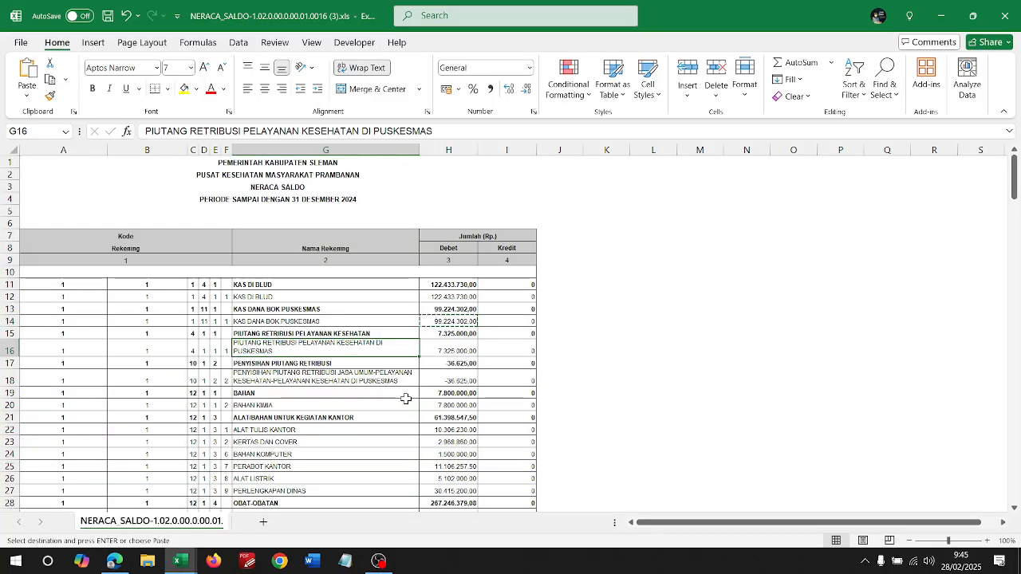
{"action": "left_click", "coordinate": [319, 444]}
{"action": "left_click", "coordinate": [315, 430]}
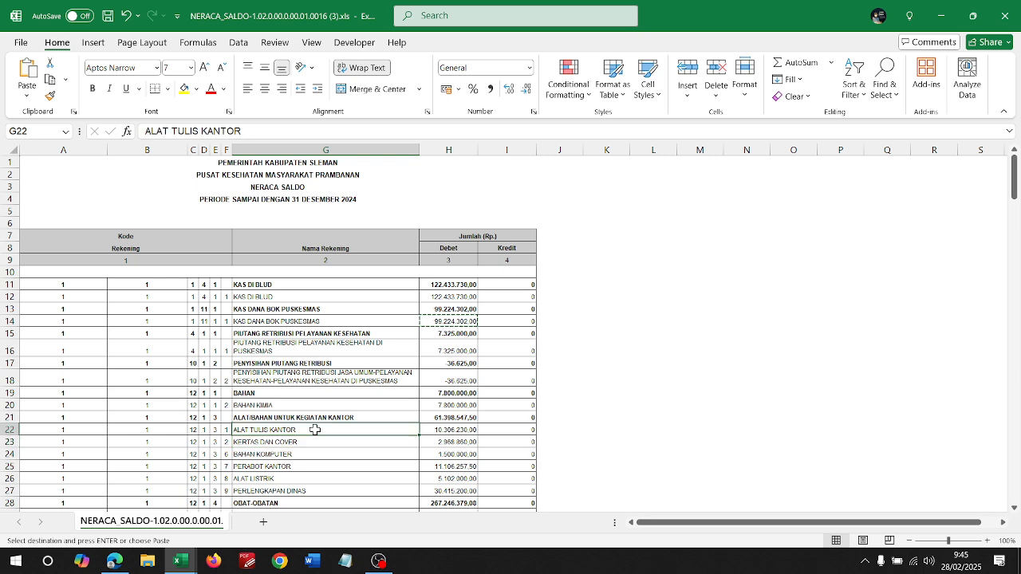
{"action": "left_click", "coordinate": [264, 408]}
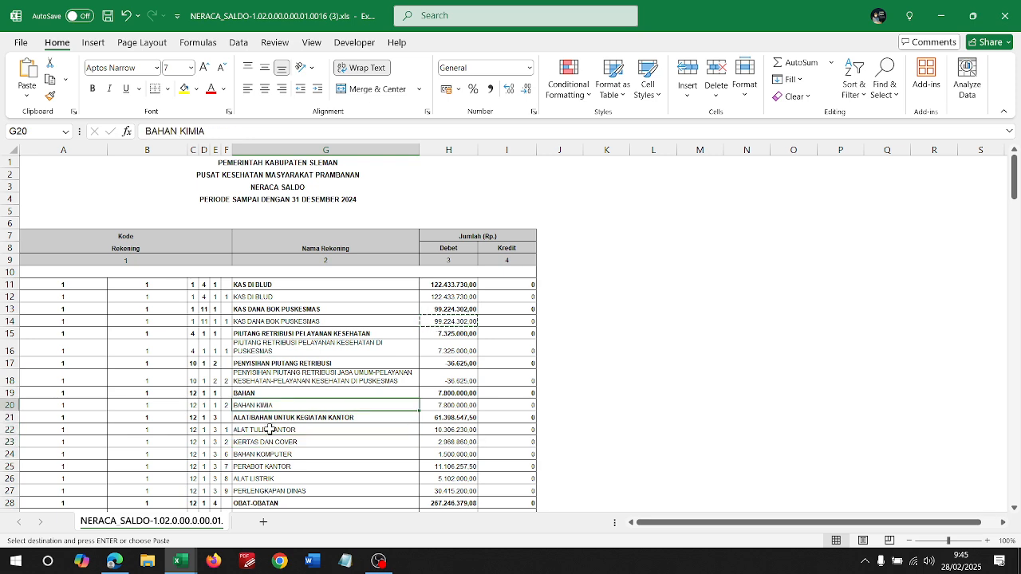
{"action": "key", "text": "alt+Tab"}
{"action": "left_click", "coordinate": [445, 177]}
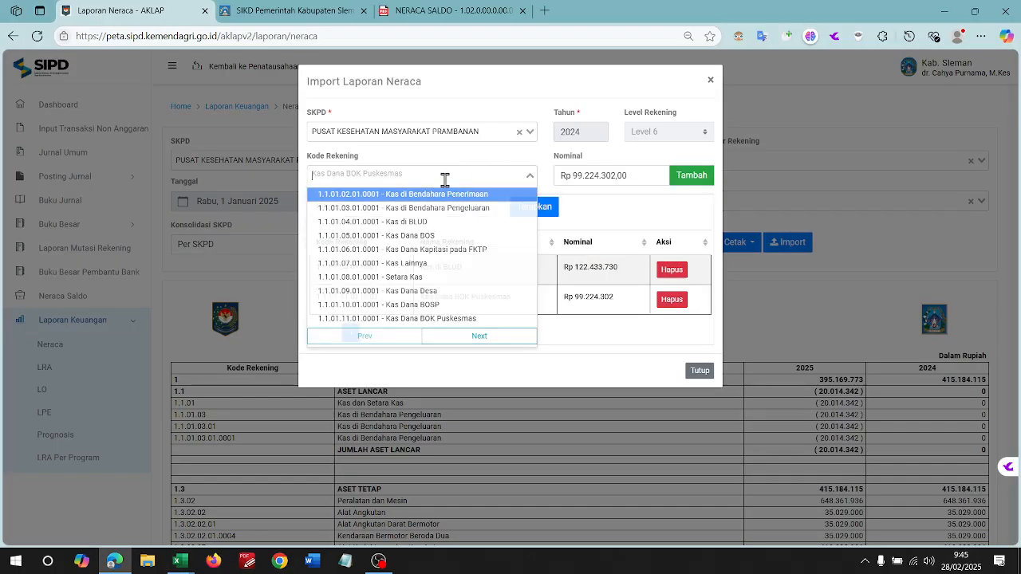
{"action": "key", "text": "ctrl+v"}
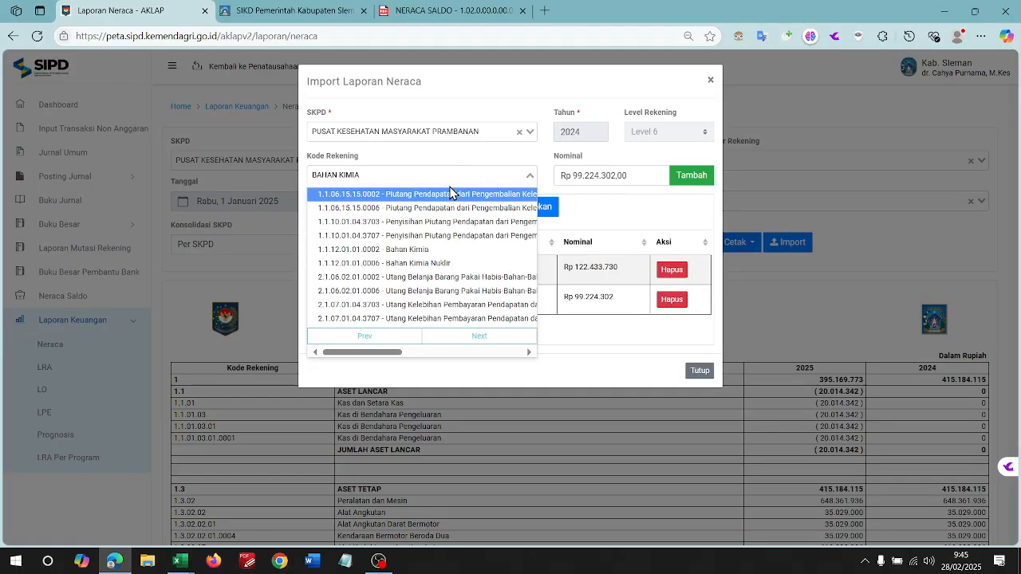
{"action": "left_click", "coordinate": [424, 249]}
- Set the Nominal to Rp 7.800.000,00 copied from cell H20 of the workbook and save the Bahan Kimia entry
{"action": "key", "text": "alt+Tab"}
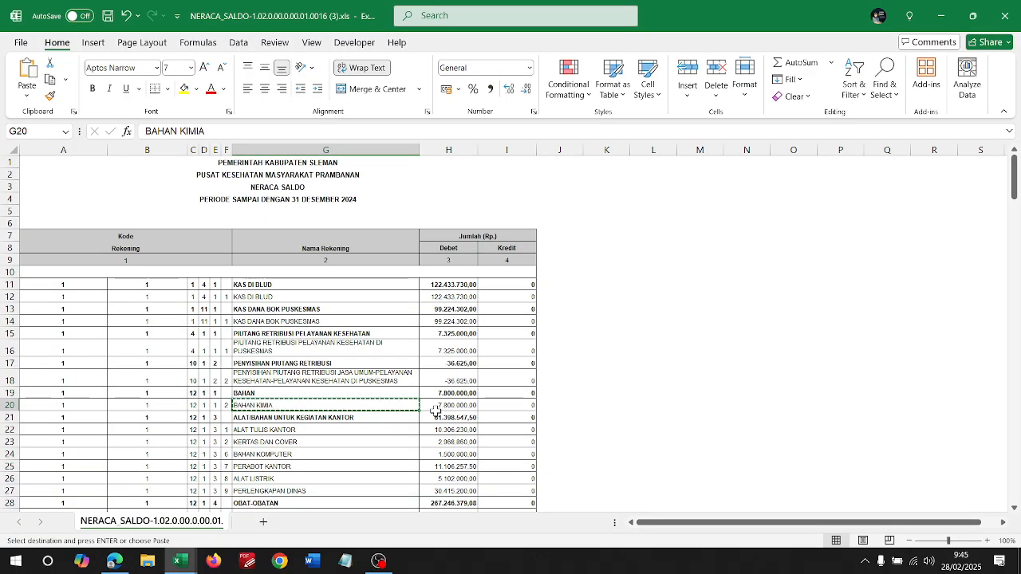
{"action": "key", "text": "Right"}
{"action": "key", "text": "Down"}
{"action": "key", "text": "Up"}
{"action": "key", "text": "ctrl+c"}
{"action": "key", "text": "alt+Tab"}
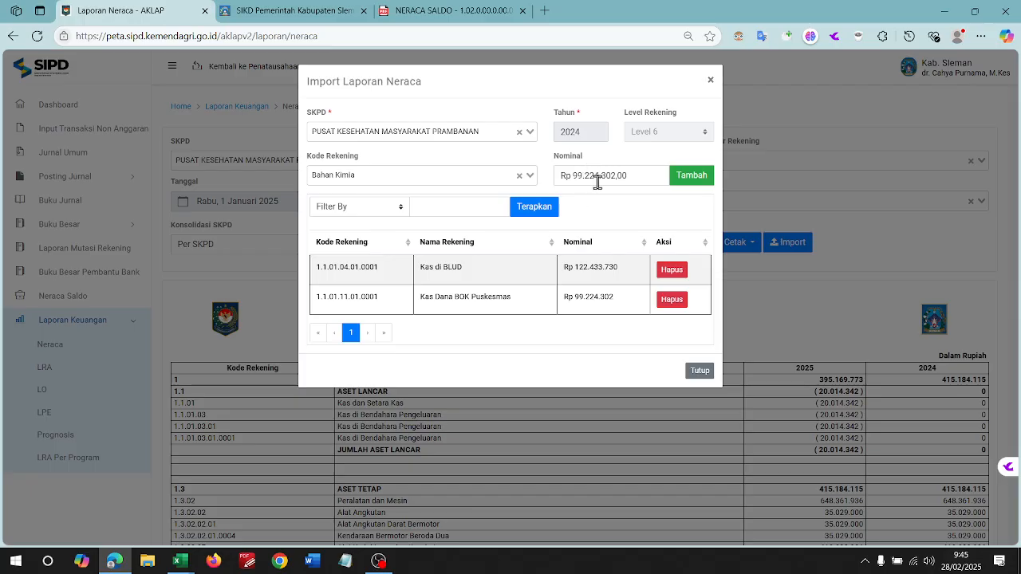
{"action": "left_click", "coordinate": [598, 183]}
{"action": "key", "text": "ctrl+v"}
{"action": "left_click", "coordinate": [690, 174]}
{"action": "left_click", "coordinate": [532, 373]}
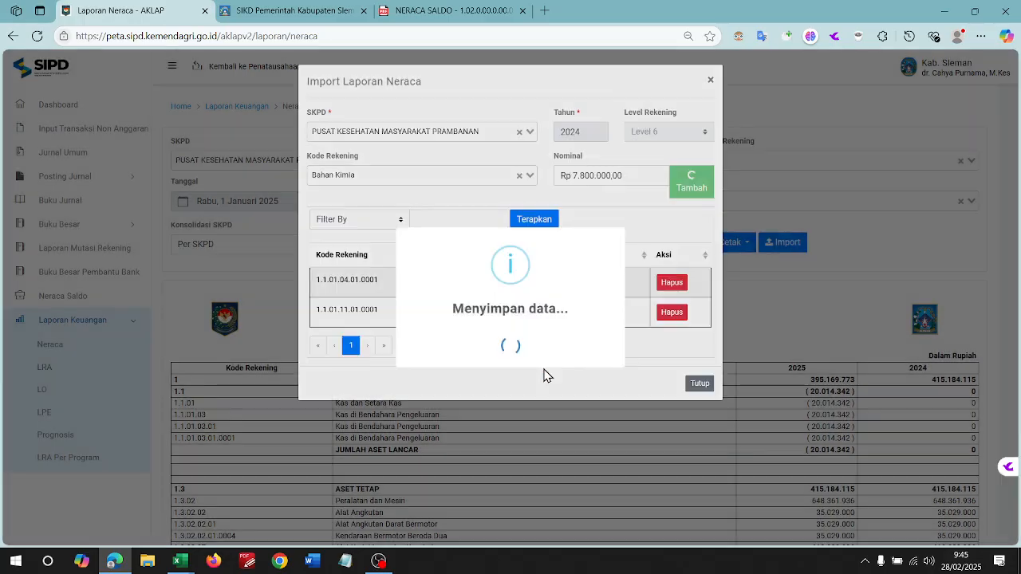
- Find the ALAT KEDOKTERAN UMUM account in the Neraca Saldo workbook and copy its name from cell G64
{"action": "key", "text": "alt+Tab"}
{"action": "left_click", "coordinate": [269, 432]}
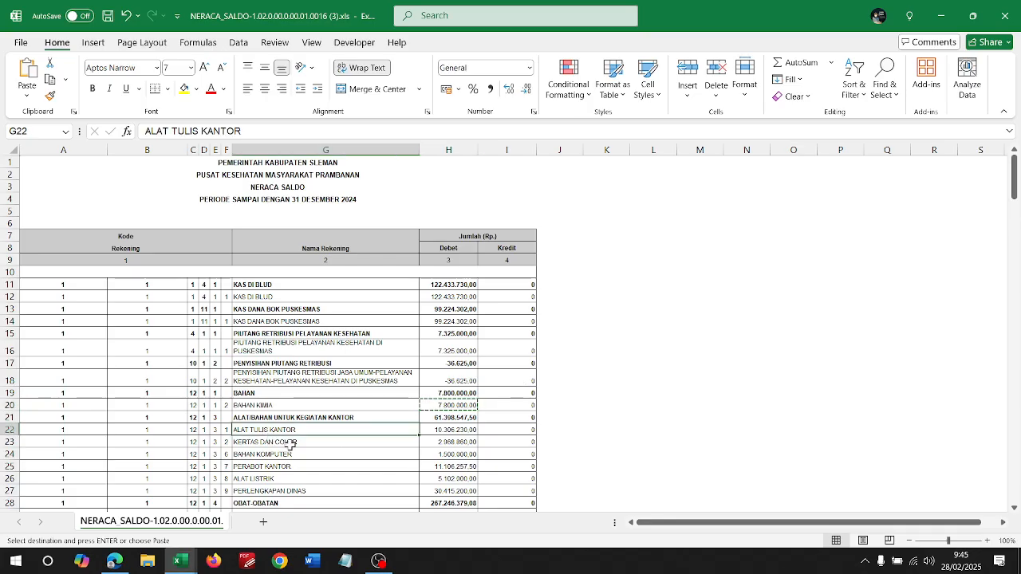
{"action": "scroll", "coordinate": [290, 444], "scroll_direction": "down", "scroll_amount": 1}
{"action": "scroll", "coordinate": [291, 444], "scroll_direction": "down", "scroll_amount": 4}
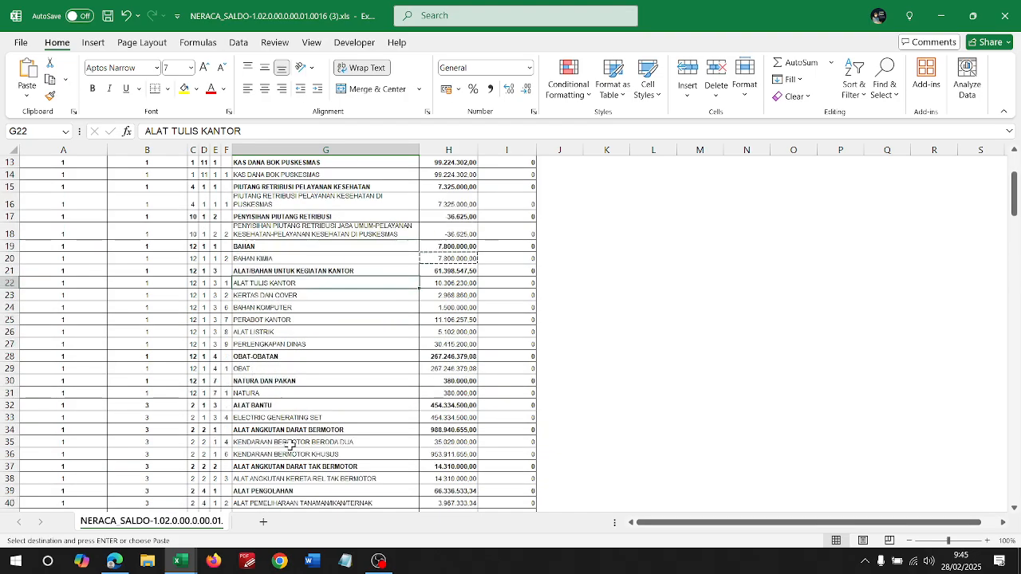
{"action": "scroll", "coordinate": [269, 470], "scroll_direction": "down", "scroll_amount": 3}
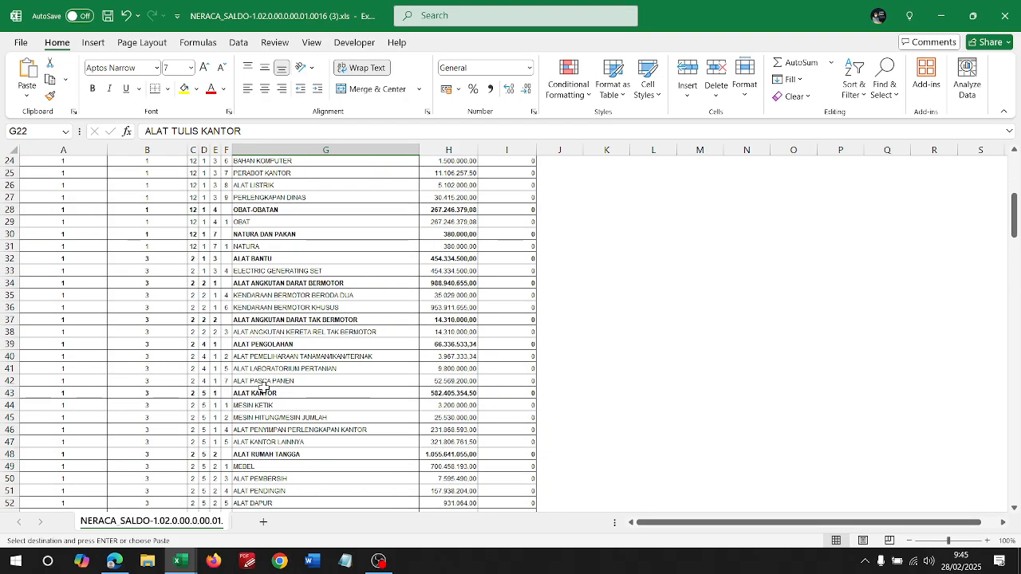
{"action": "scroll", "coordinate": [263, 388], "scroll_direction": "down", "scroll_amount": 9}
{"action": "scroll", "coordinate": [271, 373], "scroll_direction": "up", "scroll_amount": 1}
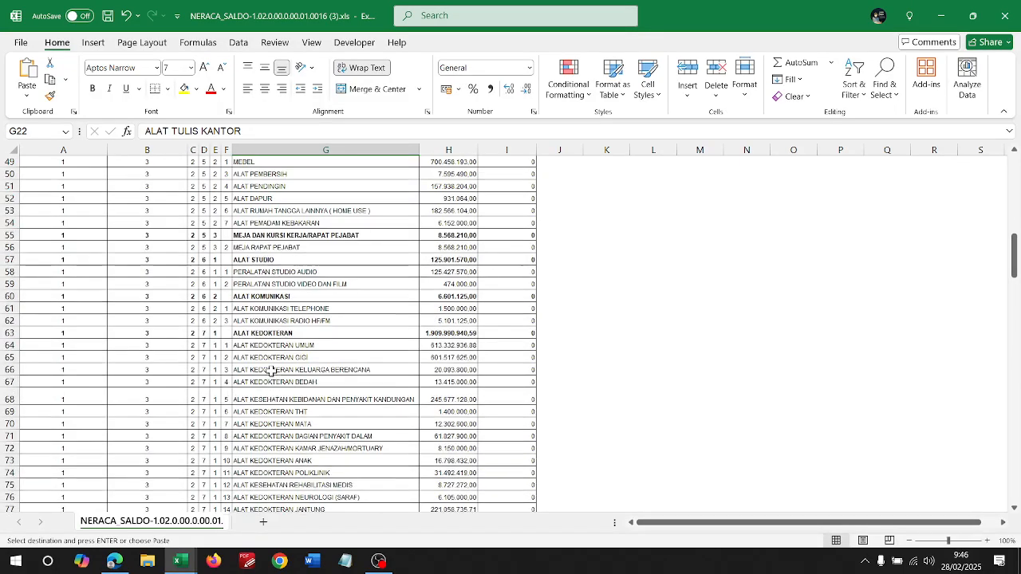
{"action": "left_click", "coordinate": [291, 358]}
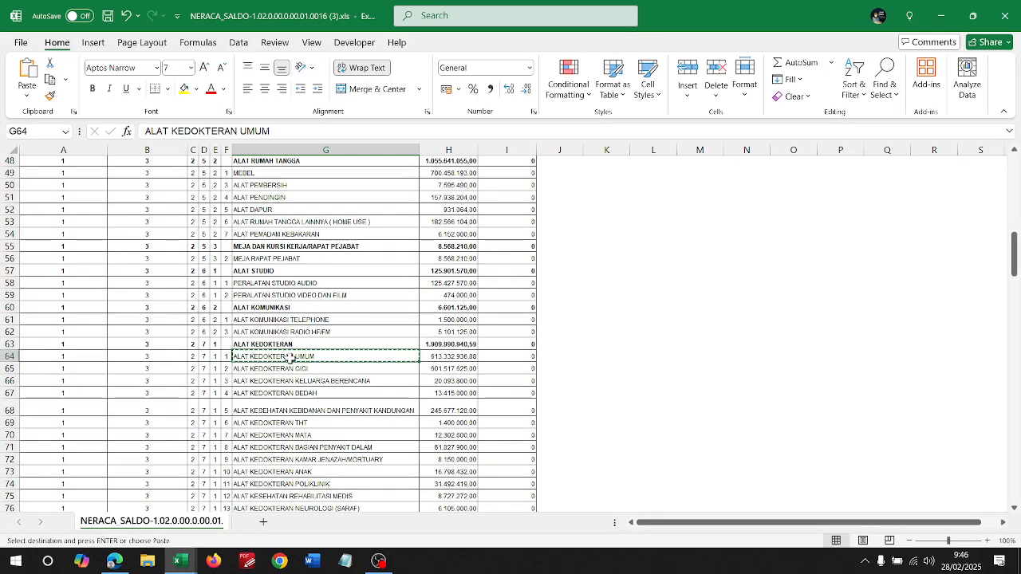
{"action": "key", "text": "alt+Tab"}
{"action": "key", "text": "alt+Tab"}
{"action": "scroll", "coordinate": [279, 317], "scroll_direction": "up", "scroll_amount": 4}
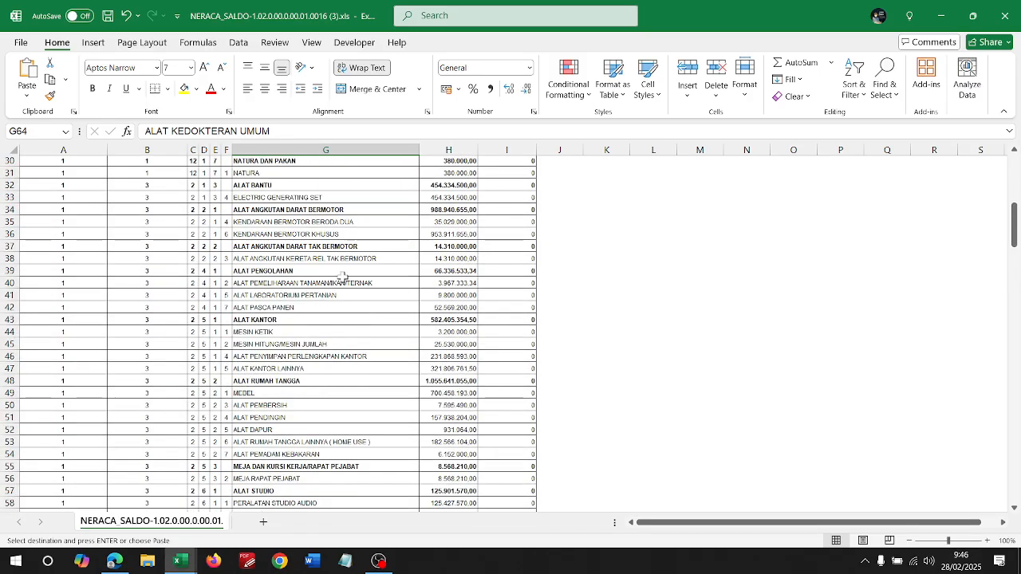
{"action": "scroll", "coordinate": [321, 232], "scroll_direction": "up", "scroll_amount": 10}
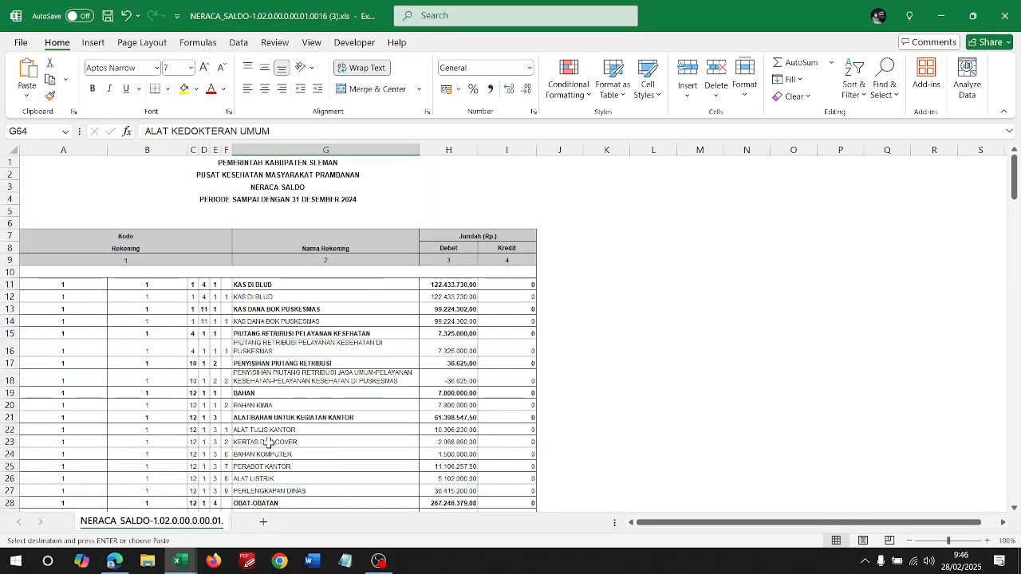
- Search the import's Kode Rekening options for ALAT KEDOKTERAN UMUM and look through the following page of matches
{"action": "key", "text": "alt+Tab"}
{"action": "left_click", "coordinate": [420, 177]}
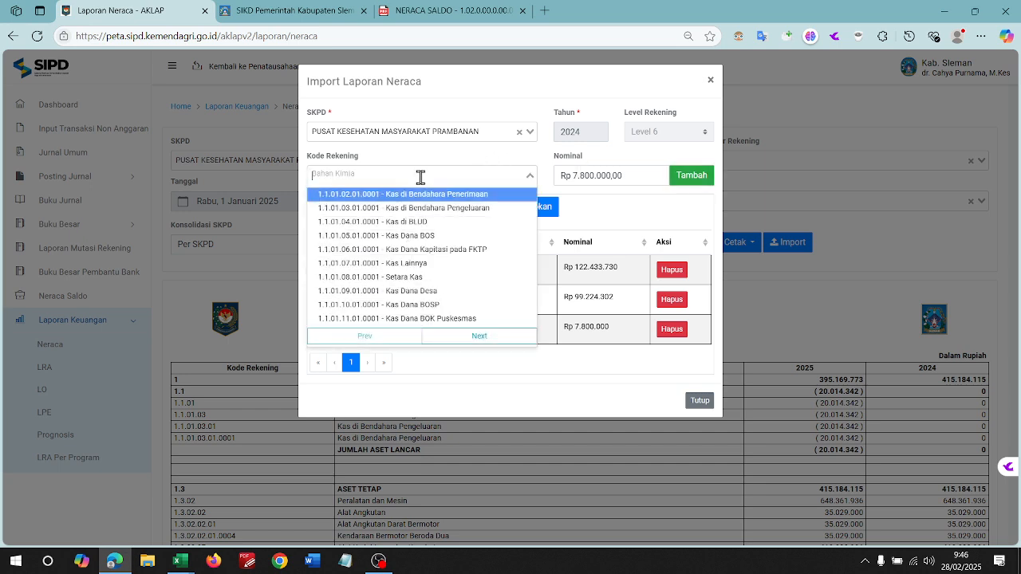
{"action": "key", "text": "ctrl+v"}
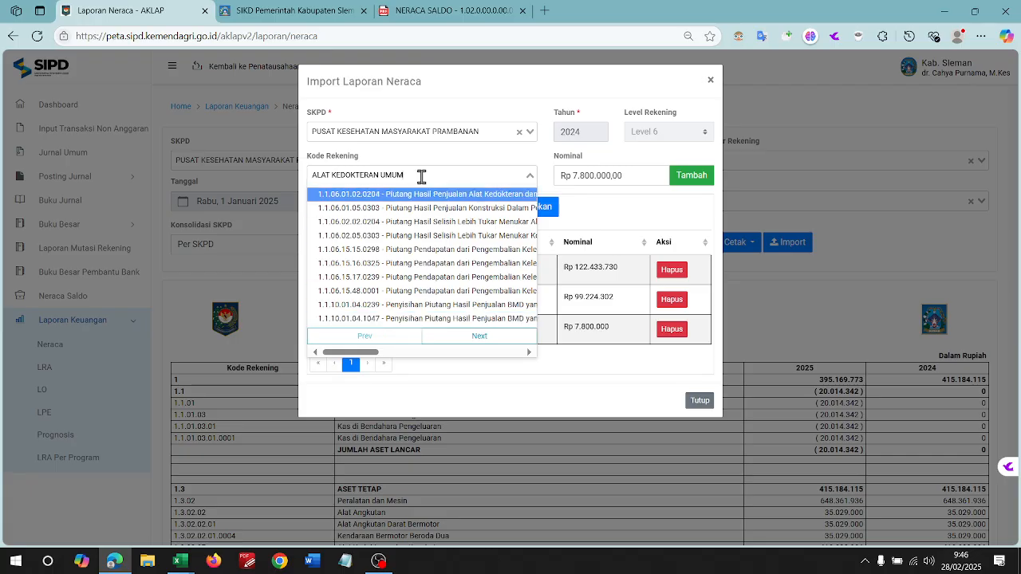
{"action": "left_click", "coordinate": [463, 339]}
{"action": "left_click", "coordinate": [369, 170]}
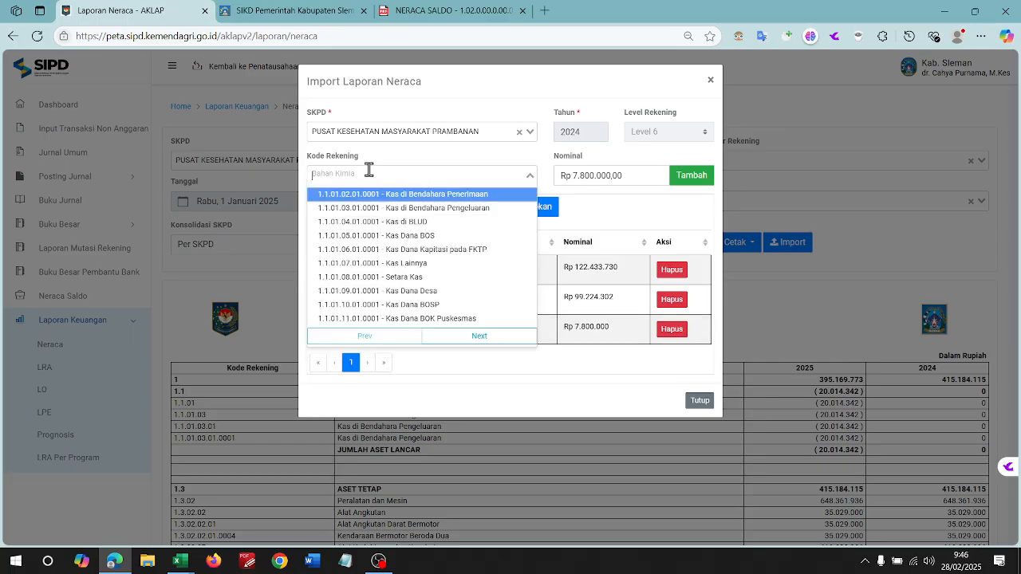
{"action": "key", "text": "ctrl+v"}
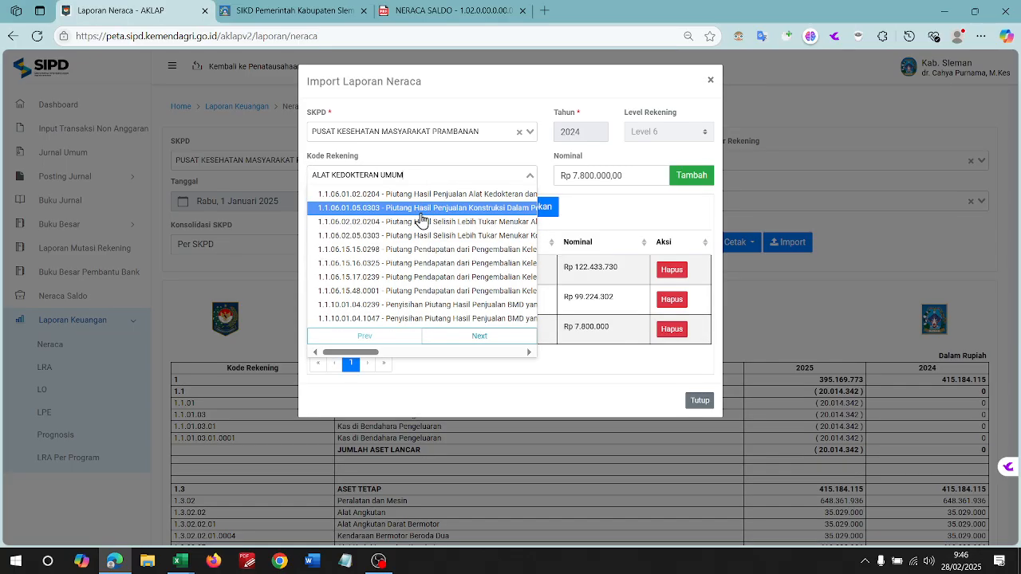
{"action": "left_click", "coordinate": [462, 337]}
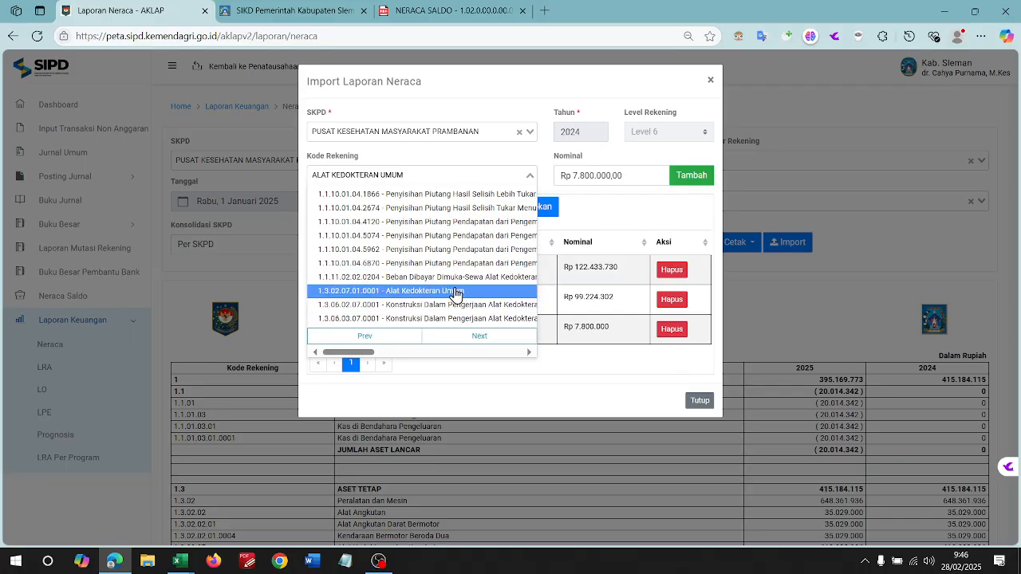
- View the 1. NS SIKD sheet of INPUT SALDO AWAL.xlsx and return to the Neraca Saldo workbook
{"action": "key", "text": "alt+Tab"}
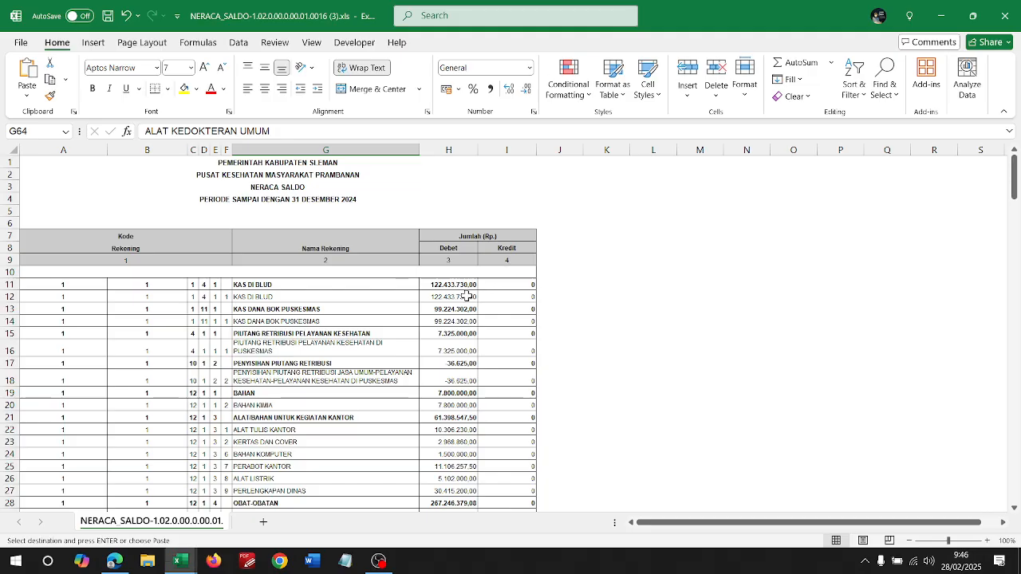
{"action": "key", "text": "alt+Tab"}
{"action": "key", "text": "Tab"}
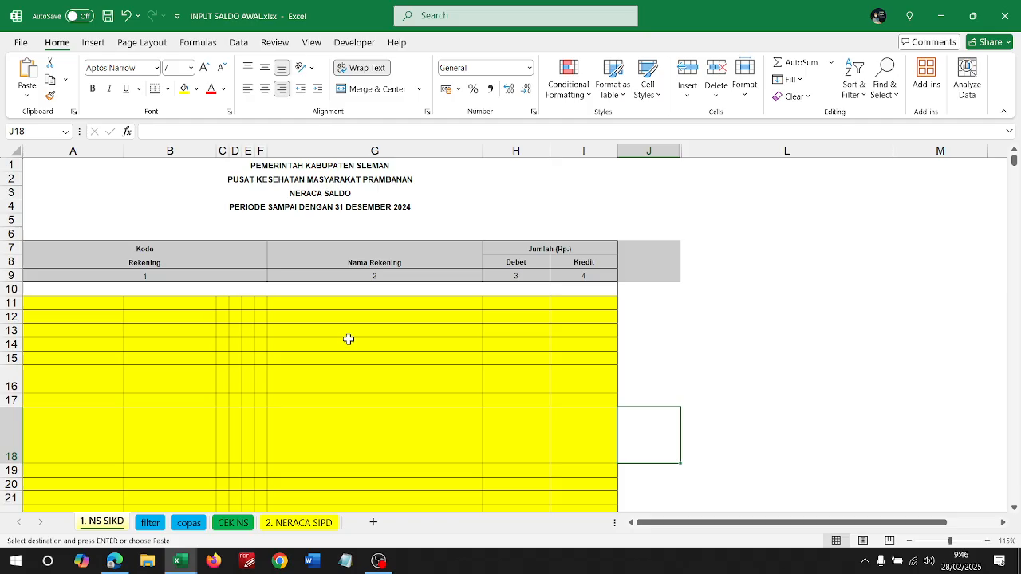
{"action": "key", "text": "alt+Tab"}
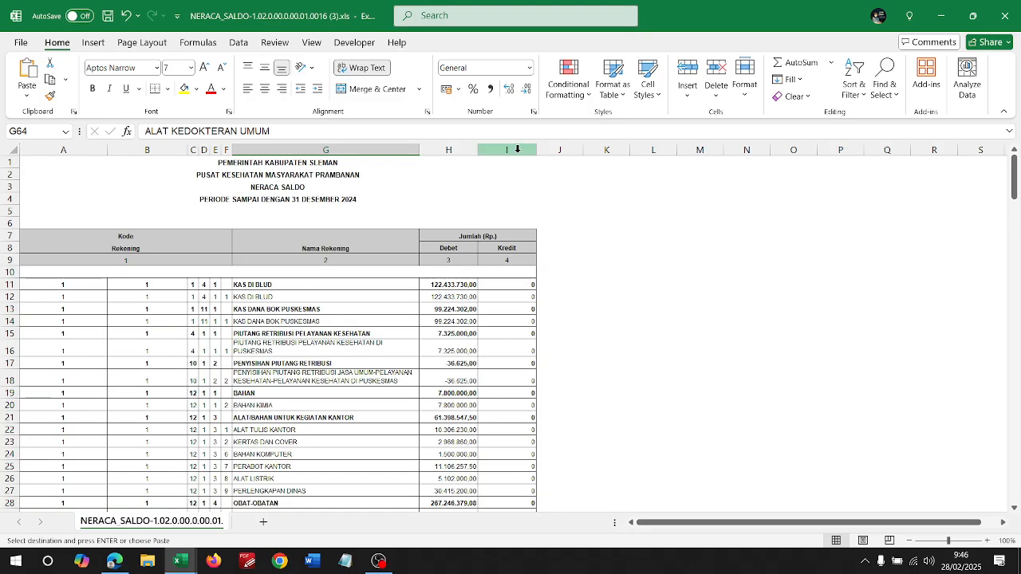
{"action": "key", "text": "alt+Tab"}
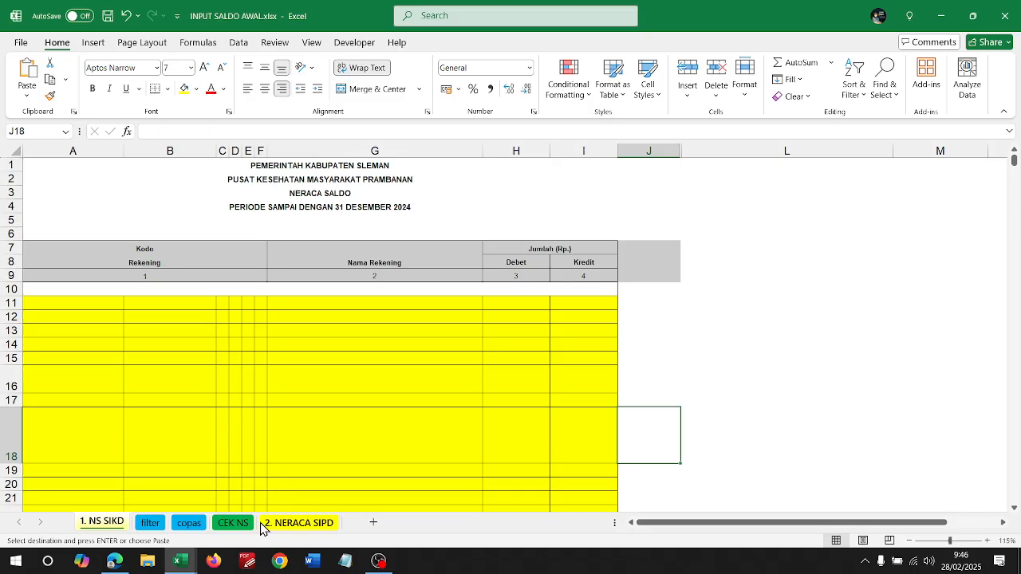
{"action": "left_click", "coordinate": [146, 437]}
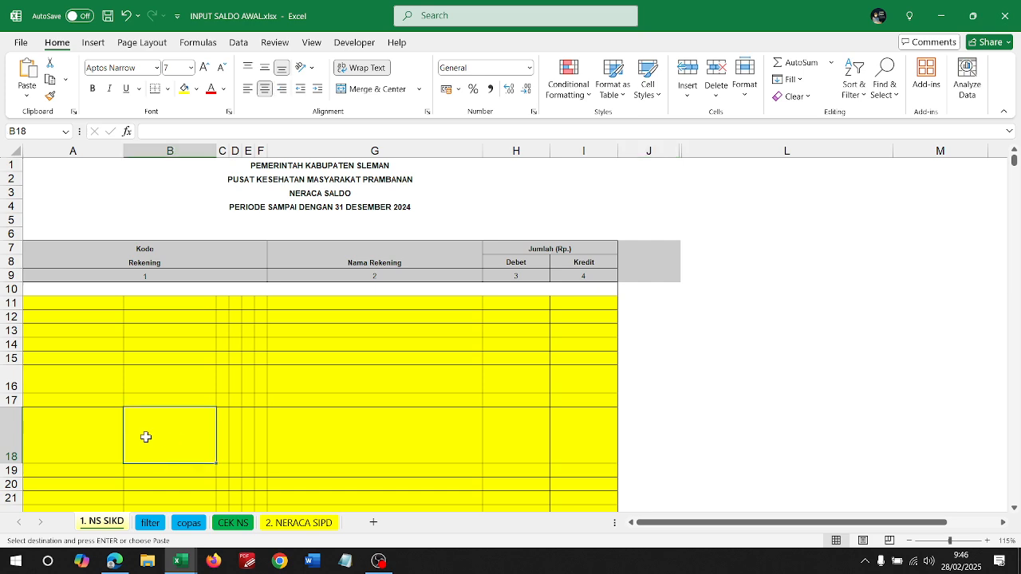
{"action": "key", "text": "alt+Tab"}
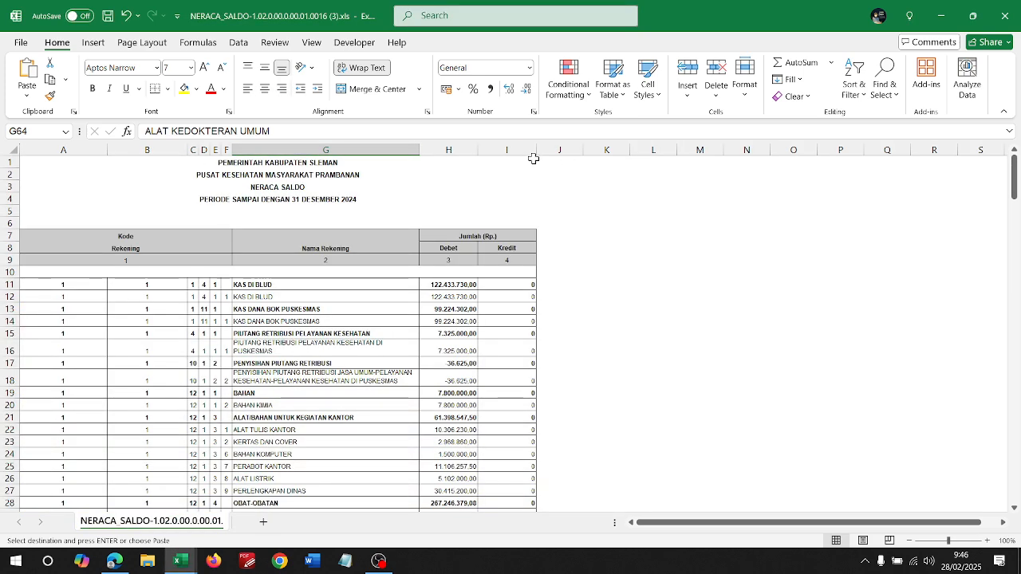
- Copy columns A to I of the Neraca Saldo workbook and paste them at A1 of the 1. NS SIKD sheet in INPUT SALDO AWAL.xlsx
{"action": "left_click", "coordinate": [528, 151]}
{"action": "key", "text": "alt+Tab"}
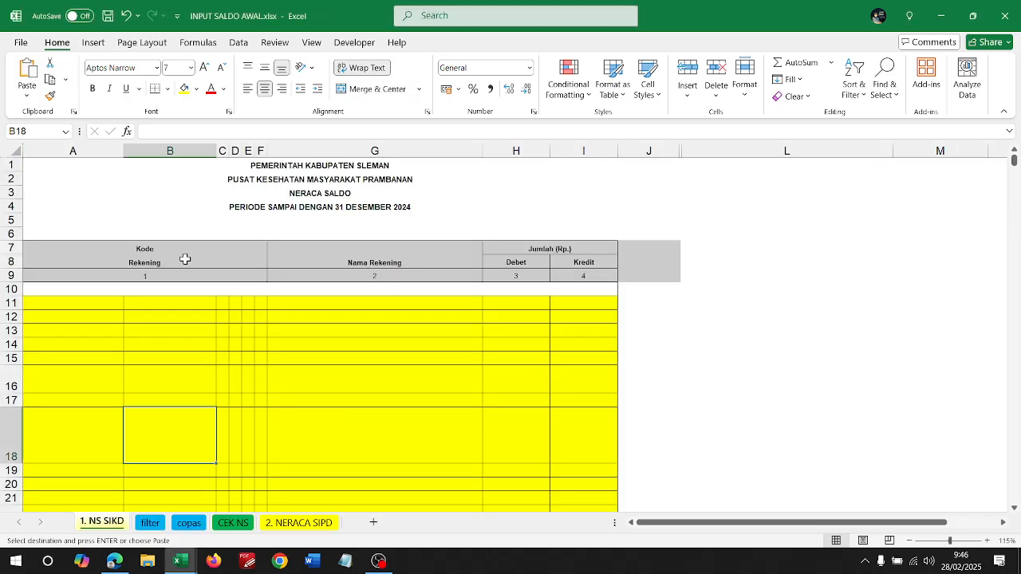
{"action": "left_click", "coordinate": [73, 150]}
{"action": "left_click", "coordinate": [78, 165]}
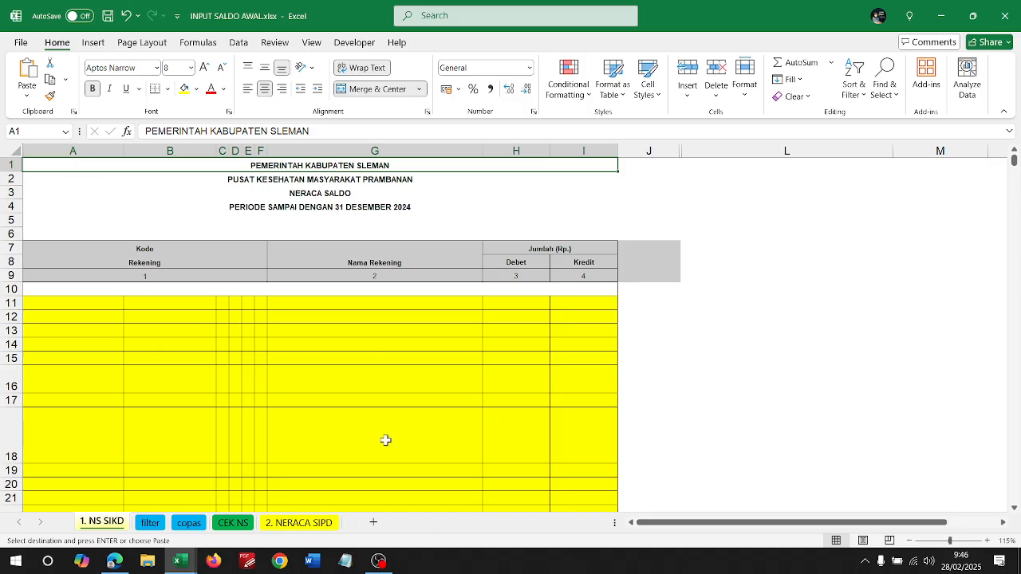
{"action": "key", "text": "ctrl+v"}
{"action": "key", "text": "ctrl+z"}
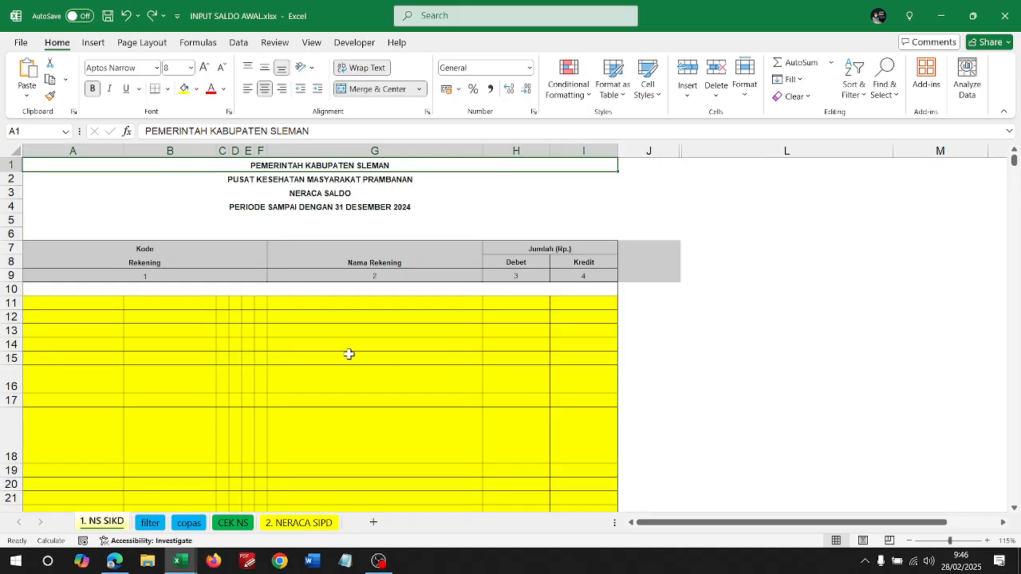
{"action": "key", "text": "alt+Tab"}
{"action": "key", "text": "alt+Tab"}
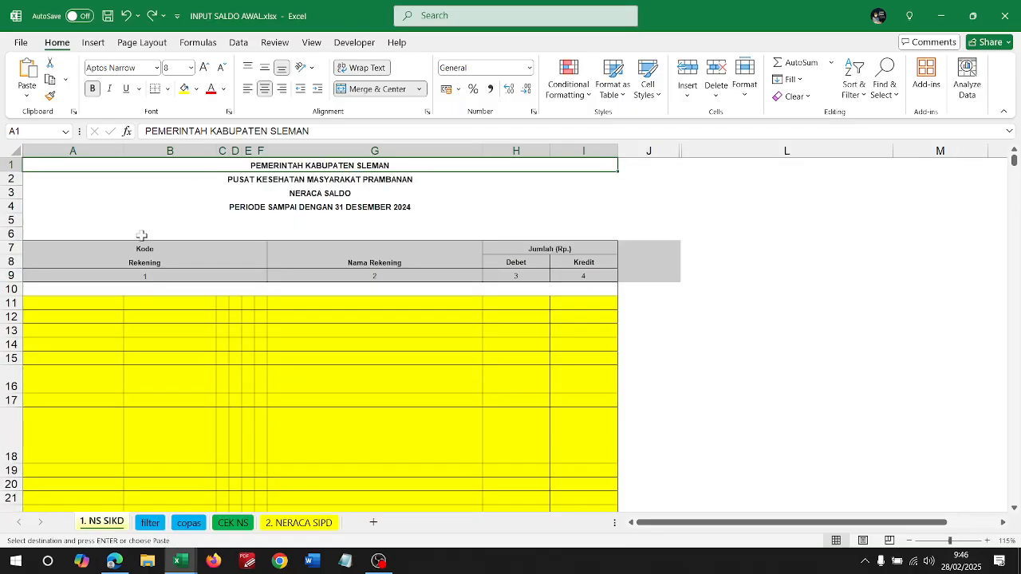
{"action": "key", "text": "ctrl+v"}
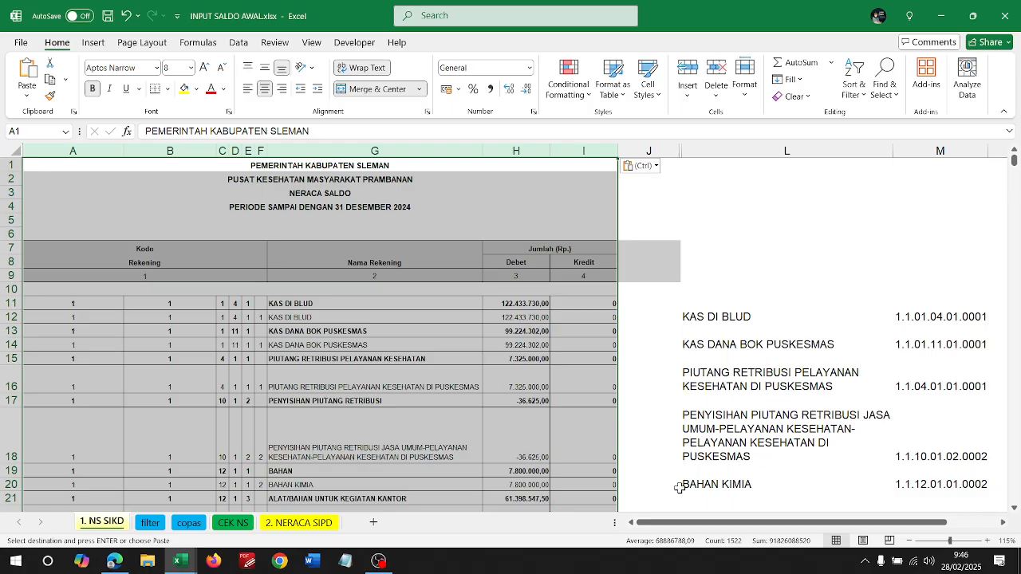
- On the filter sheet, turn the filter on the NAMA, KODE and NILAI header row off and on again
{"action": "left_click", "coordinate": [151, 522]}
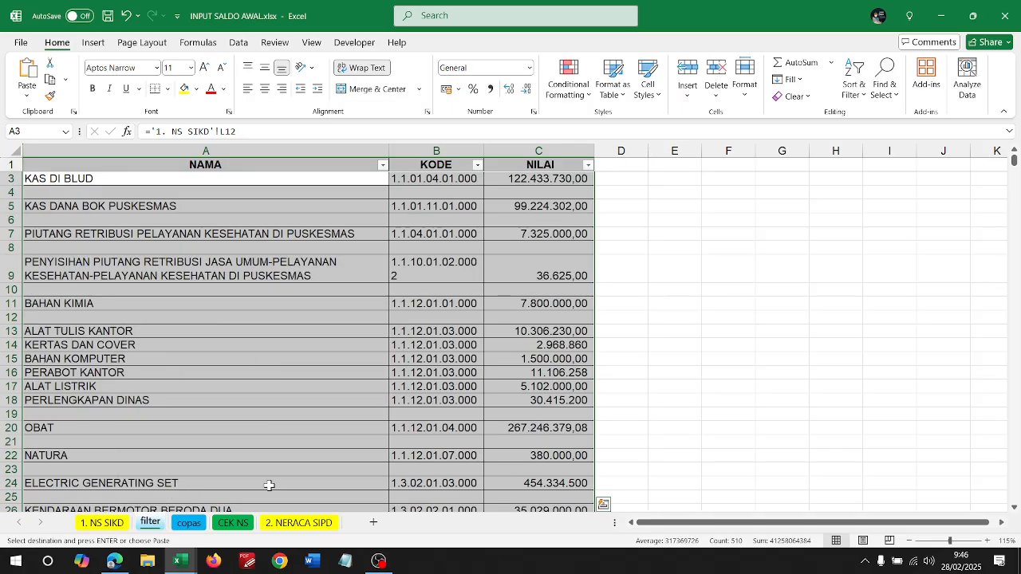
{"action": "scroll", "coordinate": [172, 206], "scroll_direction": "up", "scroll_amount": 1}
{"action": "left_click", "coordinate": [243, 163]}
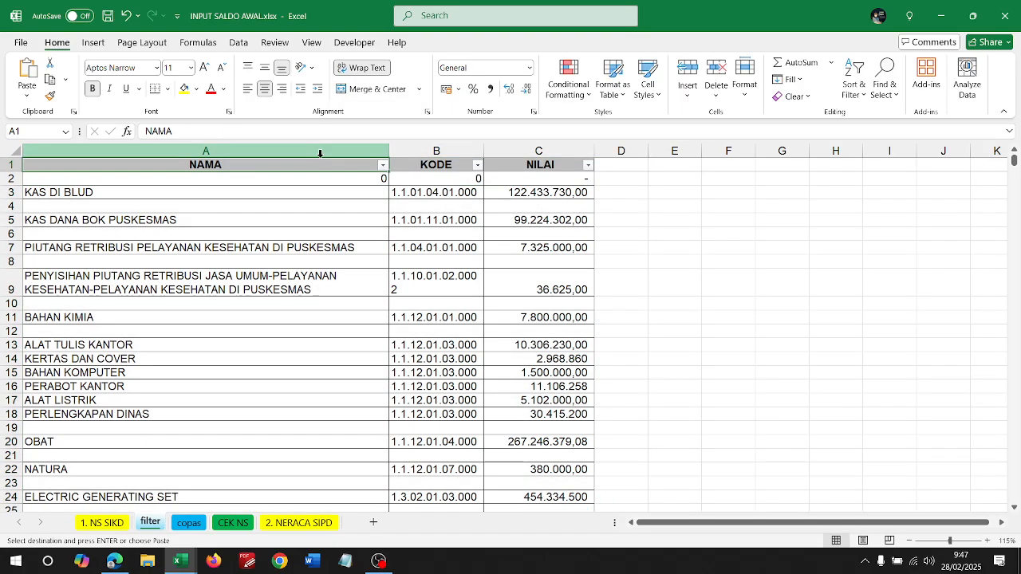
{"action": "left_click", "coordinate": [853, 80]}
{"action": "left_click", "coordinate": [874, 167]}
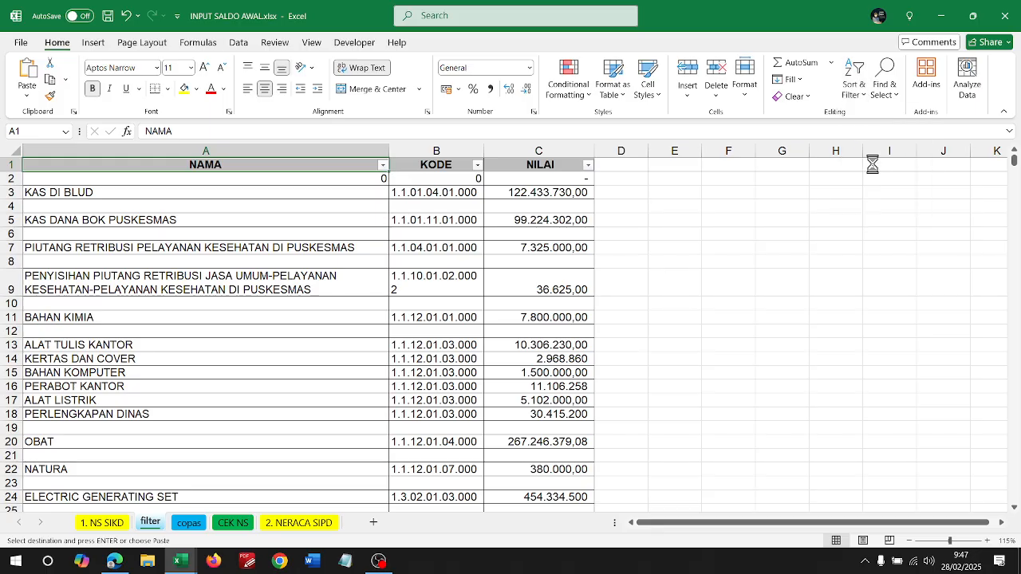
{"action": "left_click", "coordinate": [854, 80]}
{"action": "left_click", "coordinate": [872, 174]}
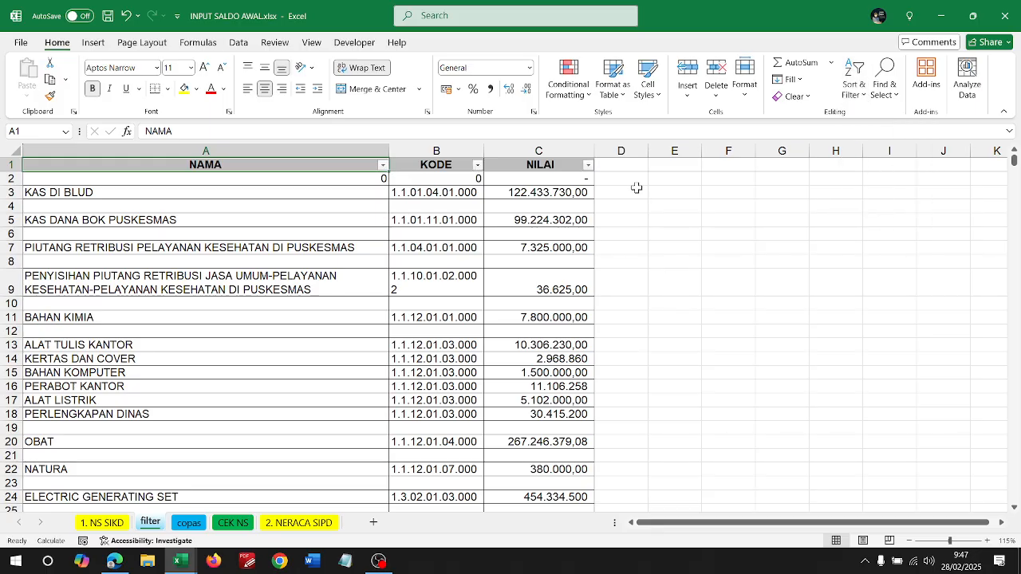
{"action": "left_click", "coordinate": [383, 165]}
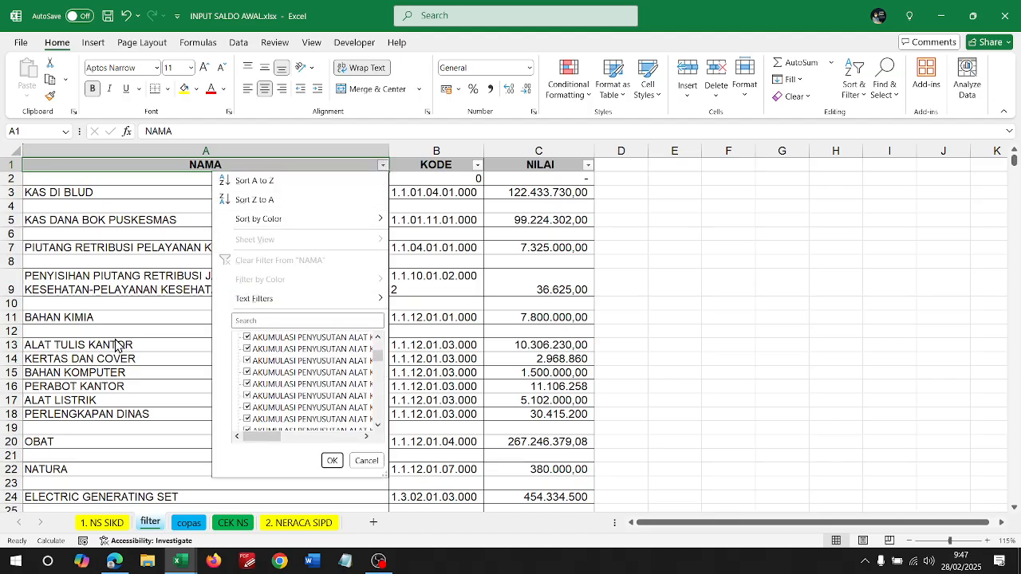
{"action": "left_click", "coordinate": [86, 321]}
{"action": "left_click", "coordinate": [86, 319]}
{"action": "left_click", "coordinate": [212, 303]}
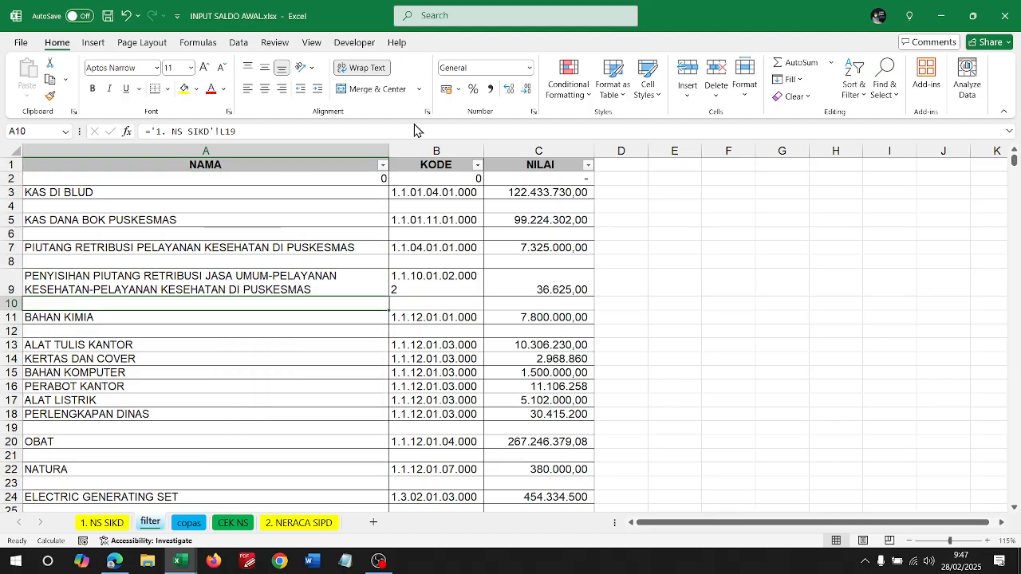
- Filter the NAMA column of the filter sheet to exclude the blank entries
{"action": "left_click", "coordinate": [383, 165]}
{"action": "scroll", "coordinate": [341, 397], "scroll_direction": "down", "scroll_amount": 2}
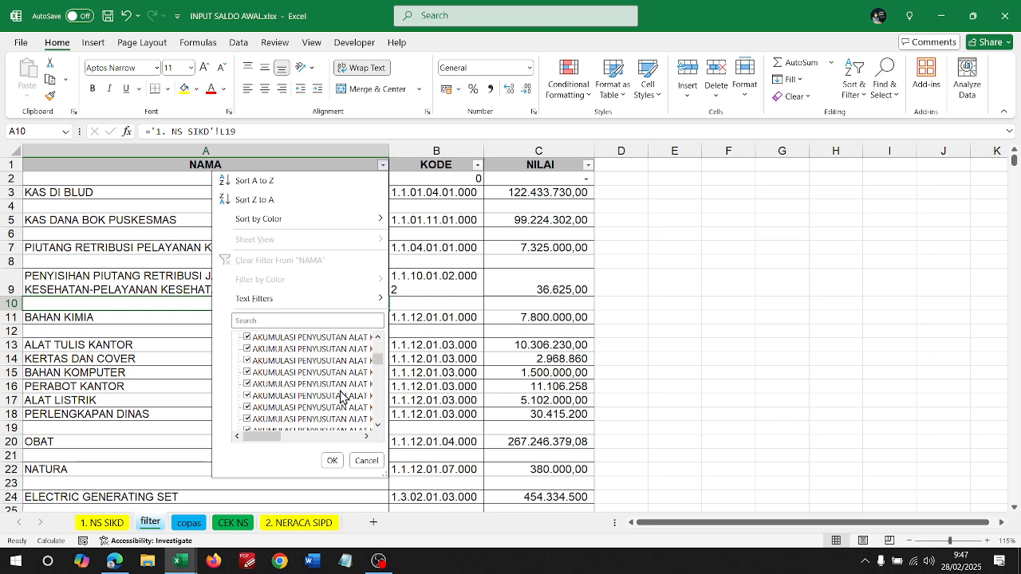
{"action": "scroll", "coordinate": [340, 396], "scroll_direction": "down", "scroll_amount": 8}
{"action": "left_click_drag", "start_coordinate": [375, 408], "coordinate": [377, 423]}
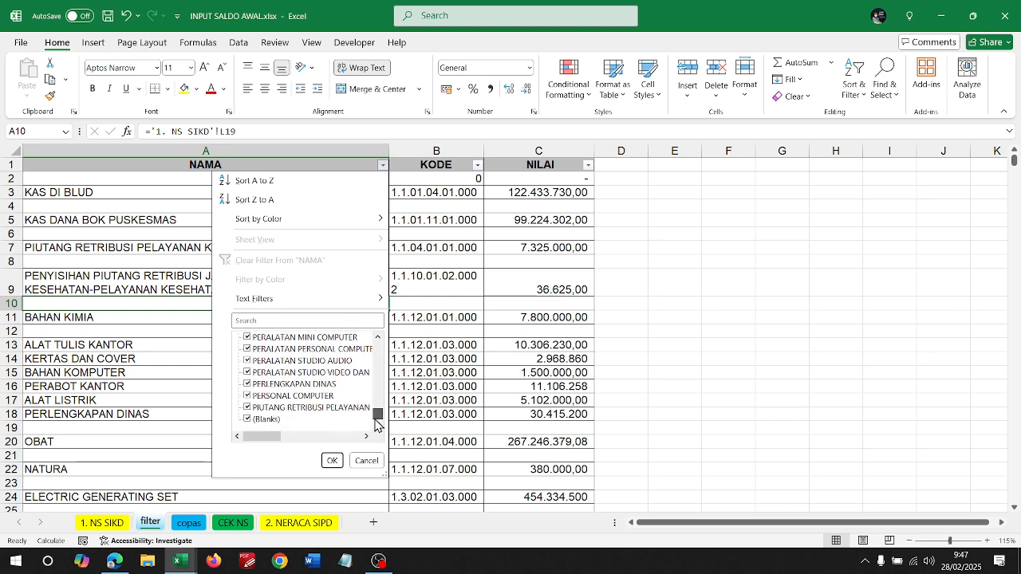
{"action": "left_click", "coordinate": [251, 421]}
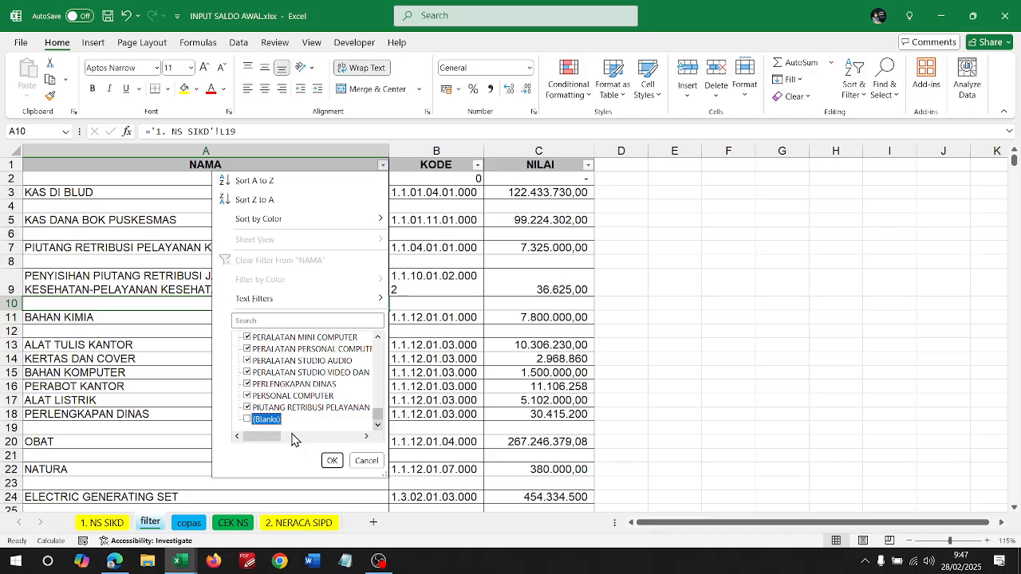
{"action": "left_click", "coordinate": [334, 461]}
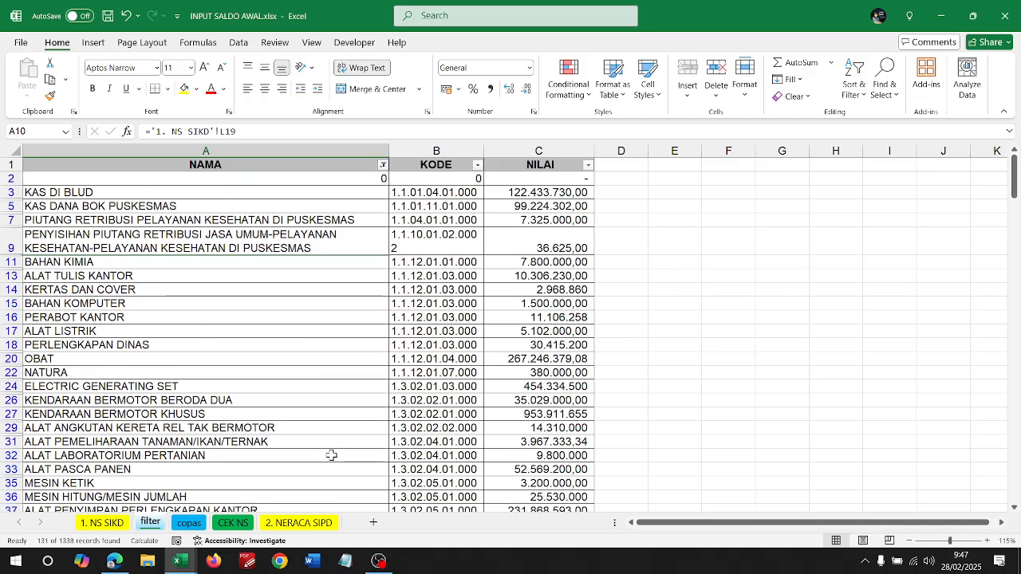
- Copy the filtered names, codes and values from KAS DI BLUD in row 3 down to EKUITAS in row 172
{"action": "left_click", "coordinate": [104, 204]}
{"action": "left_click", "coordinate": [70, 191]}
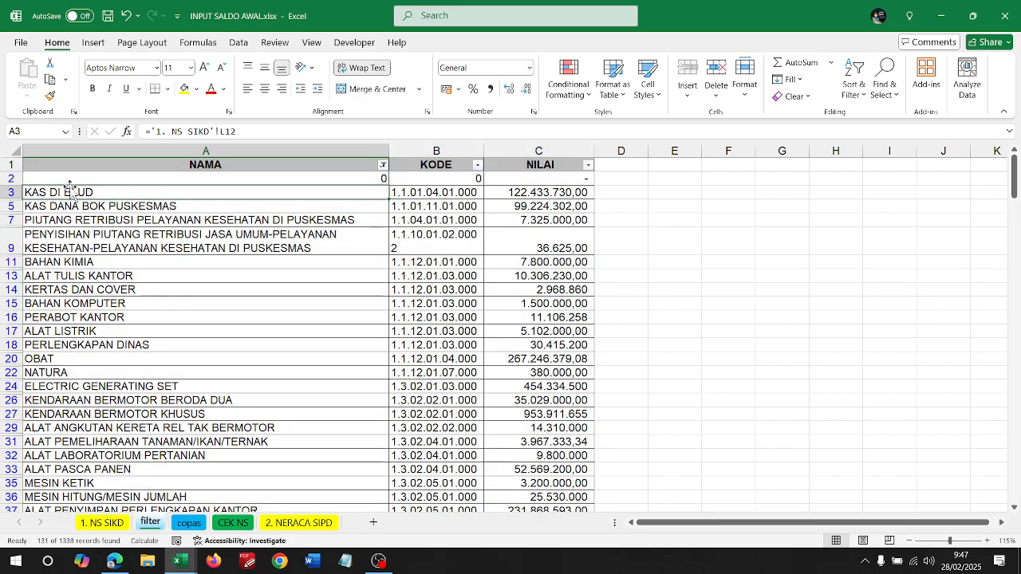
{"action": "key", "text": "shift+Right"}
{"action": "key", "text": "shift+Right"}
{"action": "key", "text": "ctrl+shift+Down"}
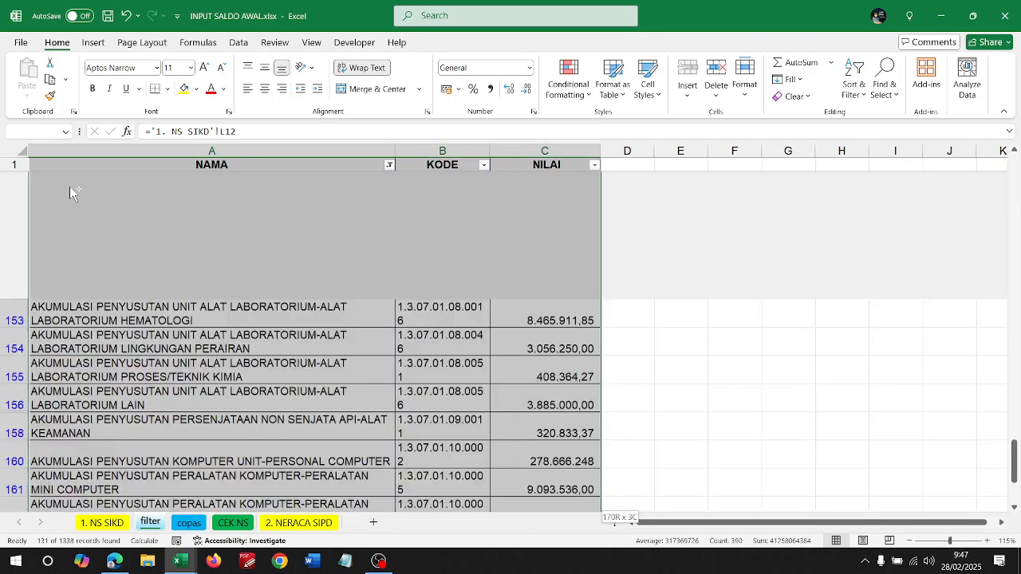
{"action": "key", "text": "ctrl+c"}
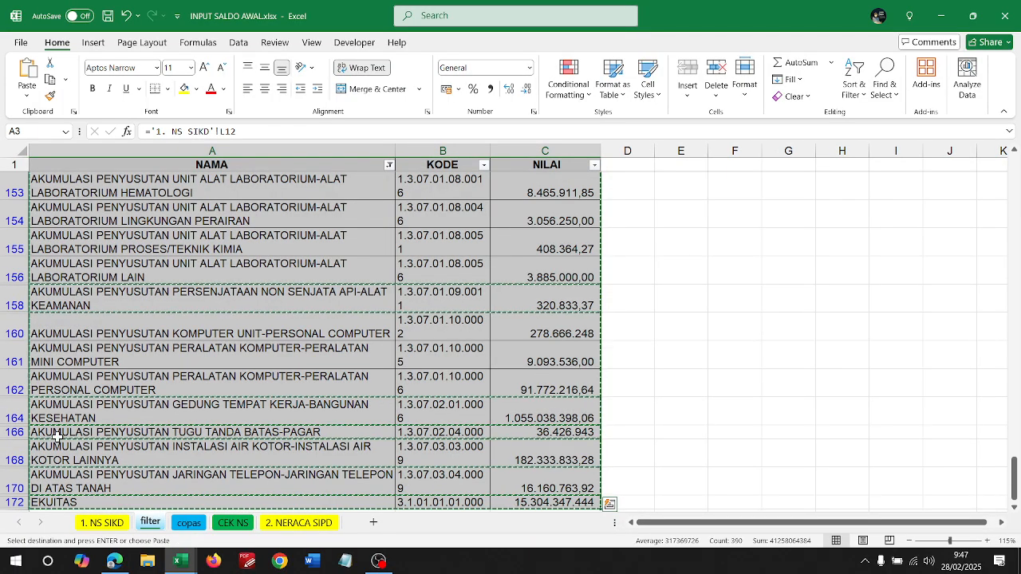
- Try pasting the copied accounts at B2 of the copas sheet and undo the paste
{"action": "left_click", "coordinate": [188, 522]}
{"action": "left_click", "coordinate": [85, 174]}
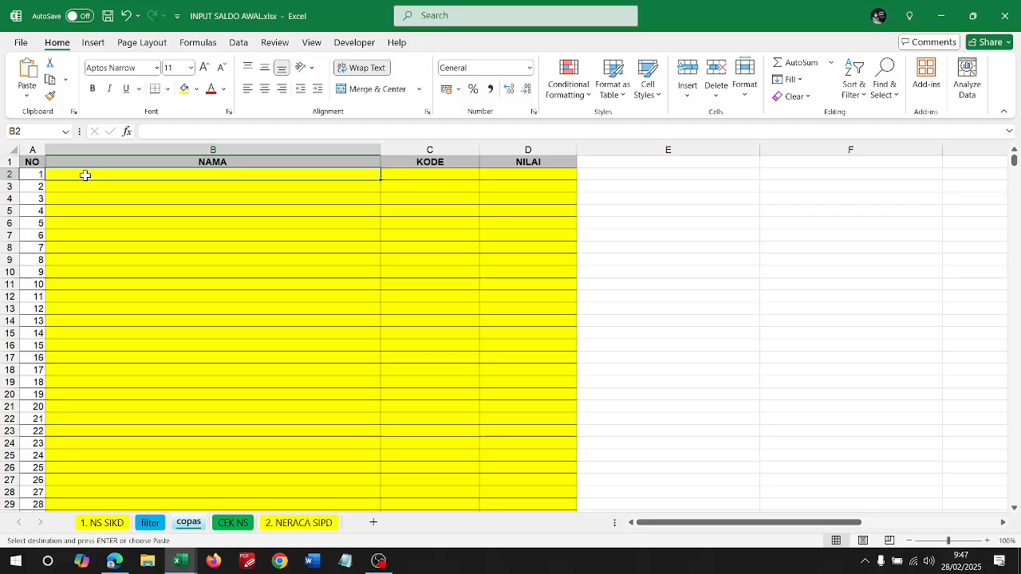
{"action": "key", "text": "ctrl+v"}
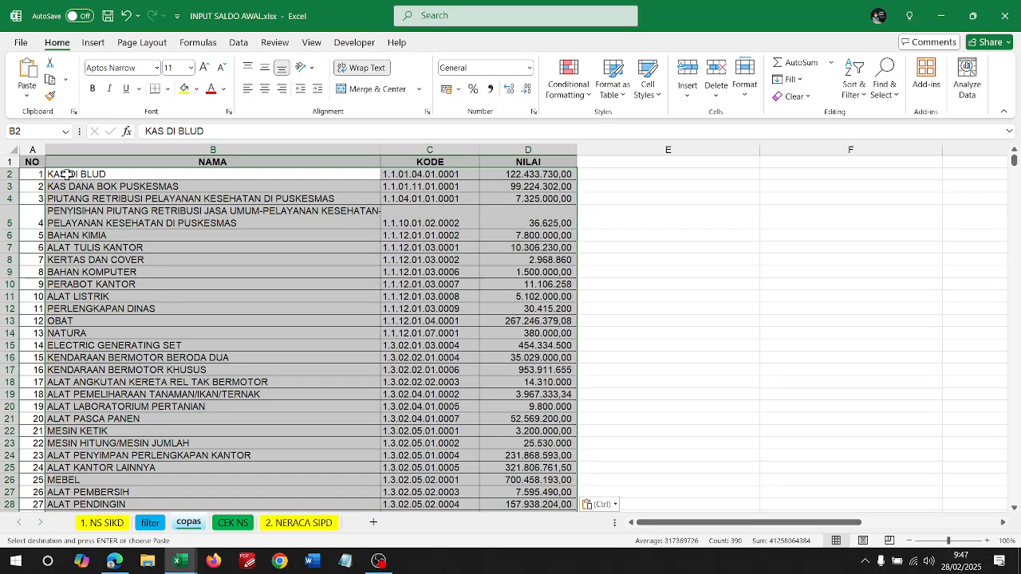
{"action": "left_click", "coordinate": [335, 207]}
{"action": "left_click", "coordinate": [526, 217]}
{"action": "key", "text": "ctrl+z"}
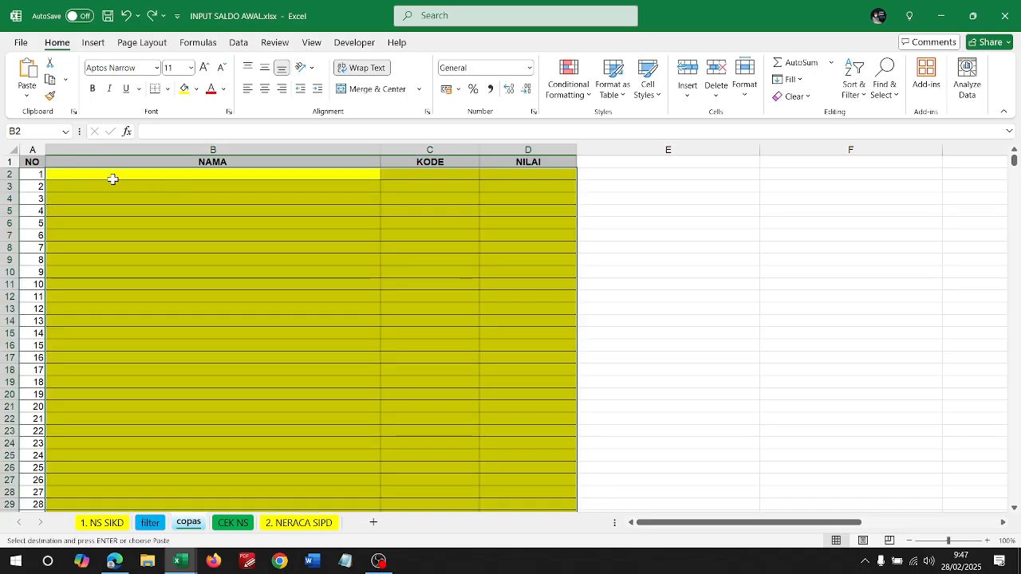
- Try pasting the filter sheet's accounts as values only at B2 of the copas sheet and undo it
{"action": "left_click", "coordinate": [104, 179]}
{"action": "left_click", "coordinate": [150, 524]}
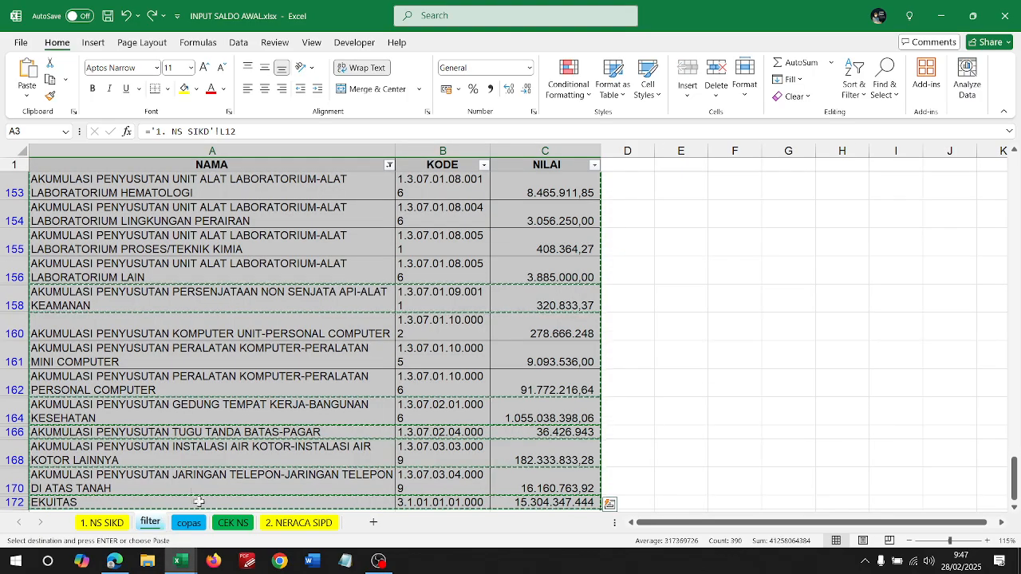
{"action": "left_click", "coordinate": [191, 524]}
{"action": "left_click", "coordinate": [28, 93]}
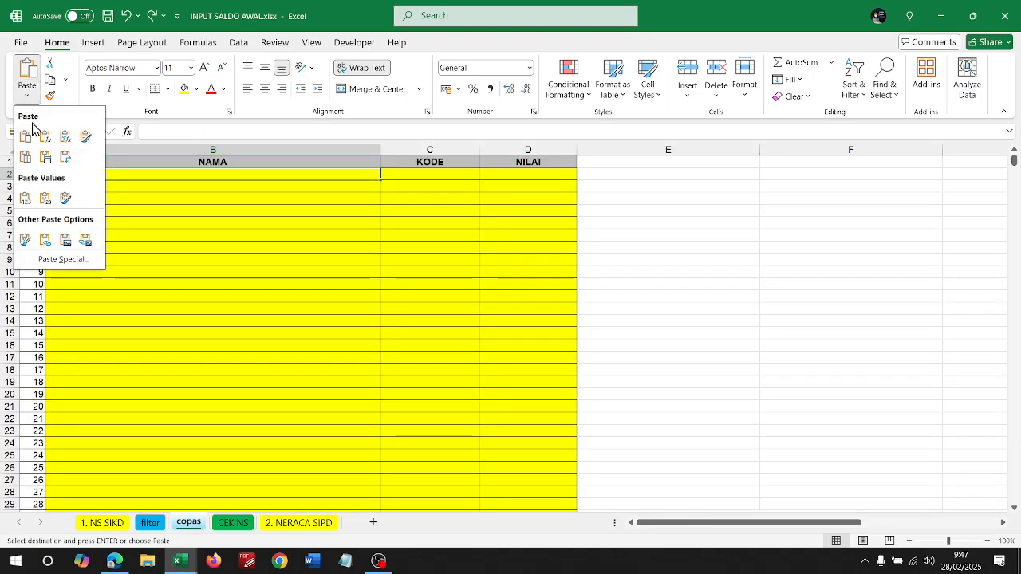
{"action": "left_click", "coordinate": [27, 198]}
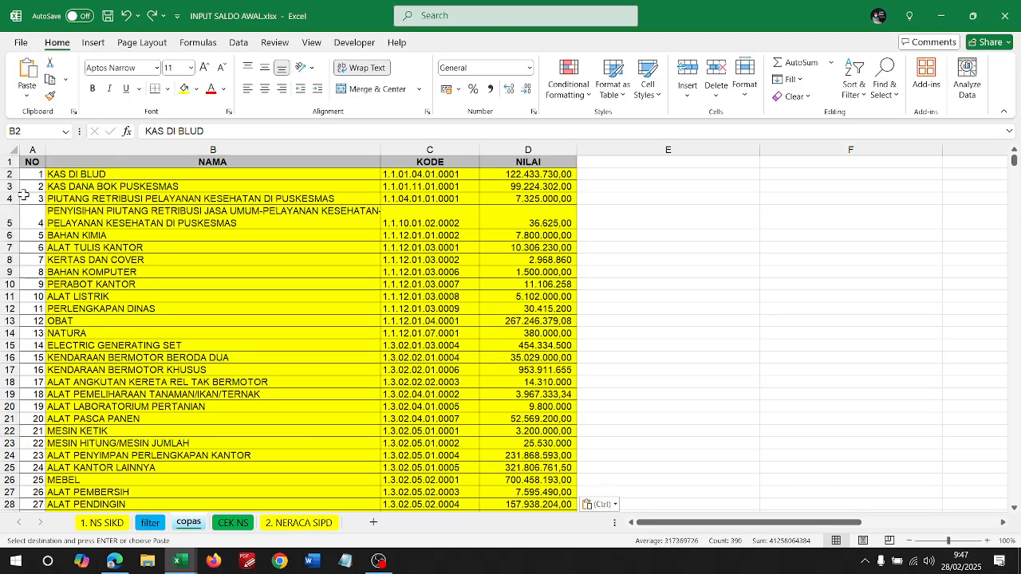
{"action": "key", "text": "ctrl+z"}
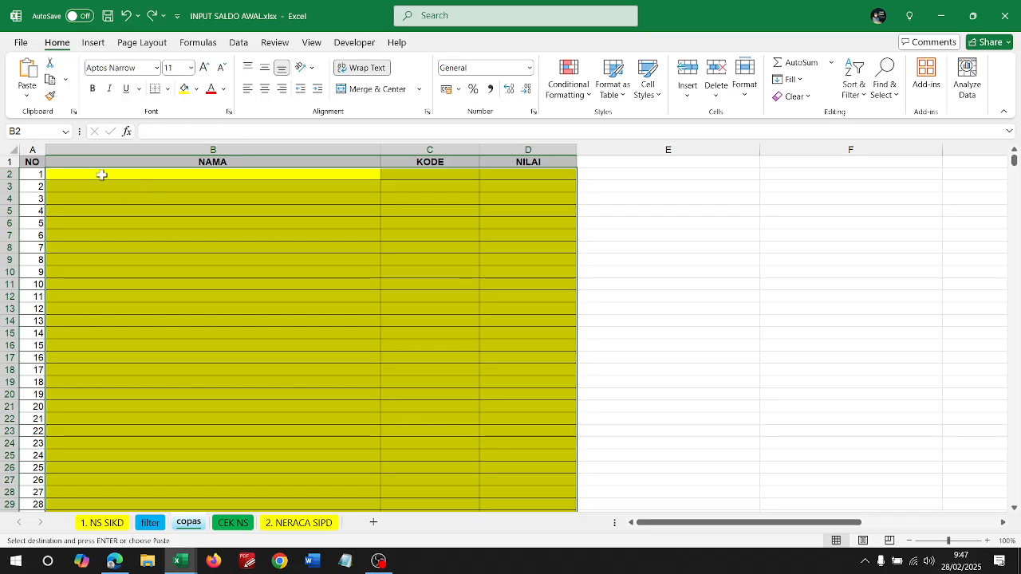
- Paste the copied account names, codes and values with their source formatting at B2 of the copas sheet
{"action": "key", "text": "ctrl+v"}
{"action": "left_click", "coordinate": [421, 185]}
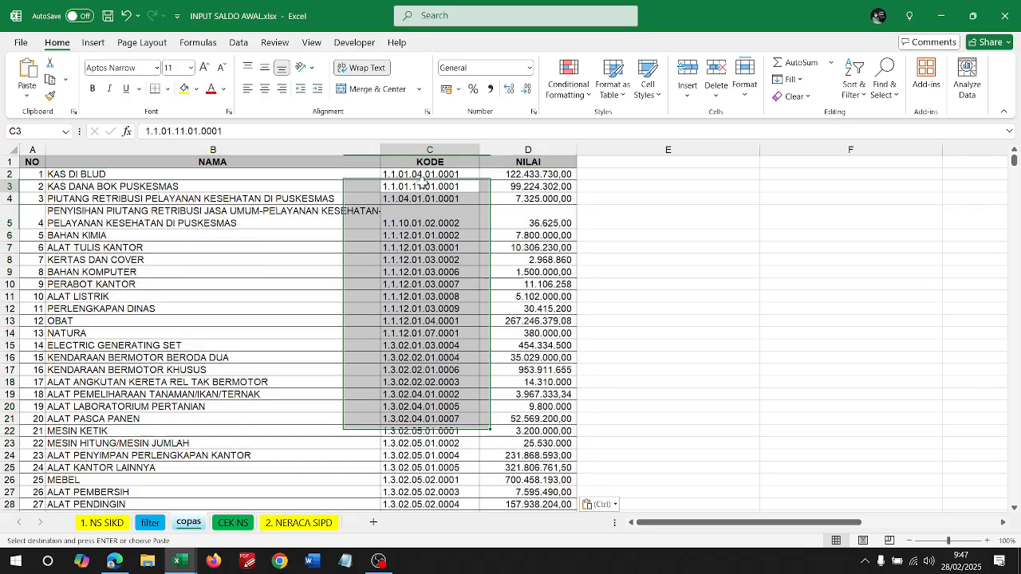
{"action": "key", "text": "alt+Tab"}
{"action": "key", "text": "alt+Tab"}
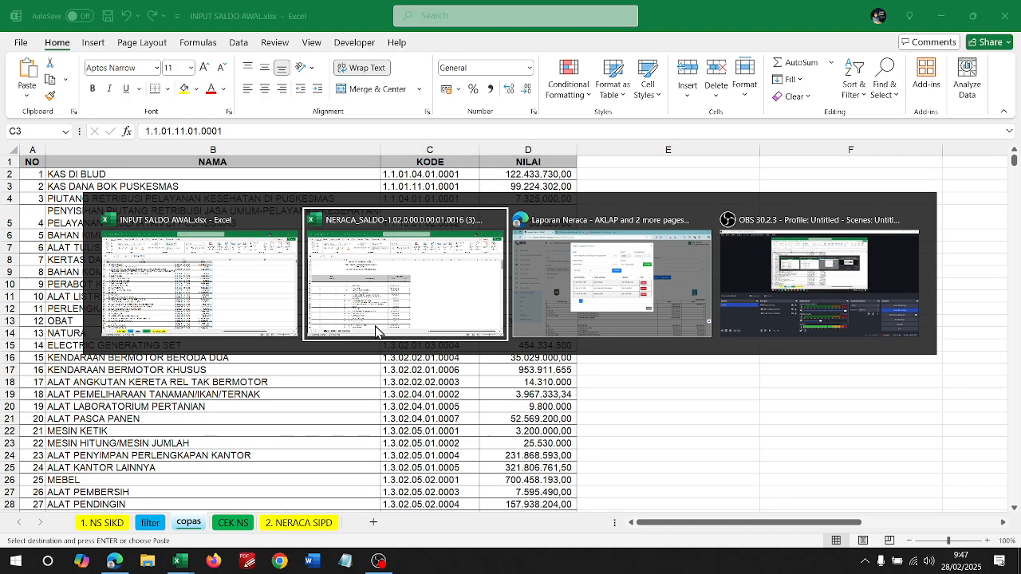
{"action": "key", "text": "alt+Tab"}
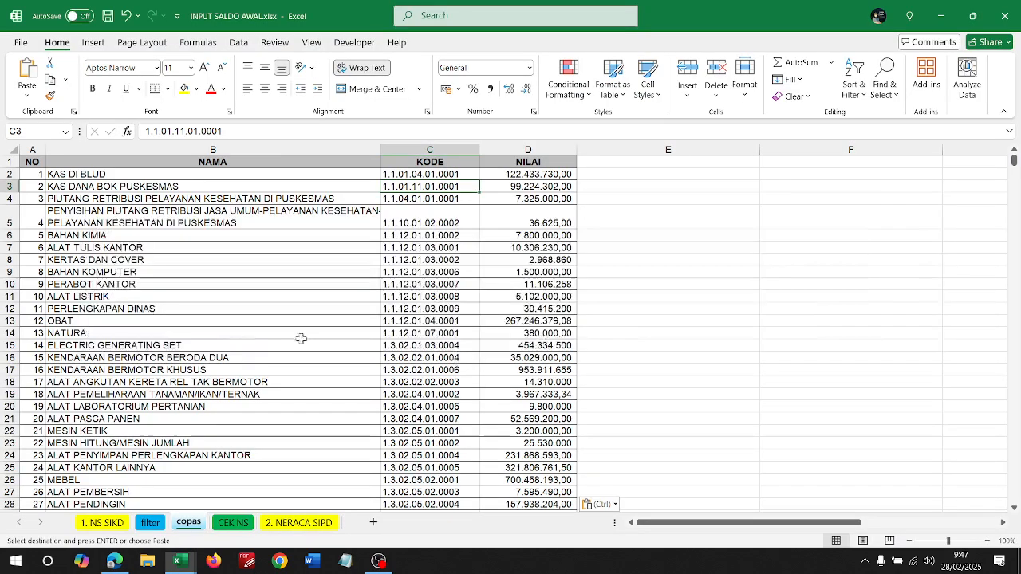
- Find ALAT KEDOKTERAN UMUM on the copas sheet and copy its code 1.3.02.07.01.0001 from cell C37
{"action": "scroll", "coordinate": [197, 431], "scroll_direction": "down", "scroll_amount": 4}
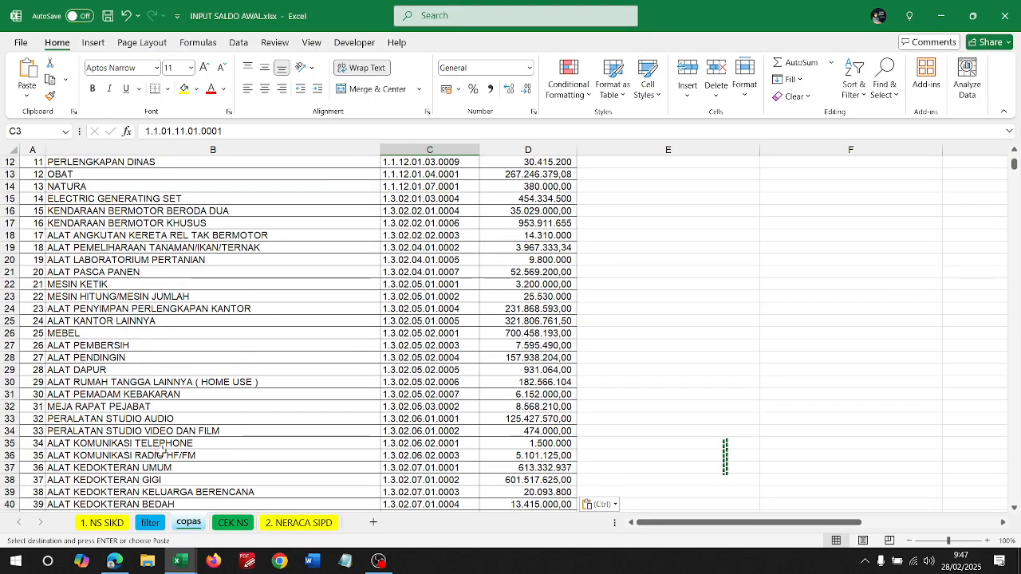
{"action": "scroll", "coordinate": [192, 474], "scroll_direction": "down", "scroll_amount": 1}
{"action": "left_click", "coordinate": [192, 430]}
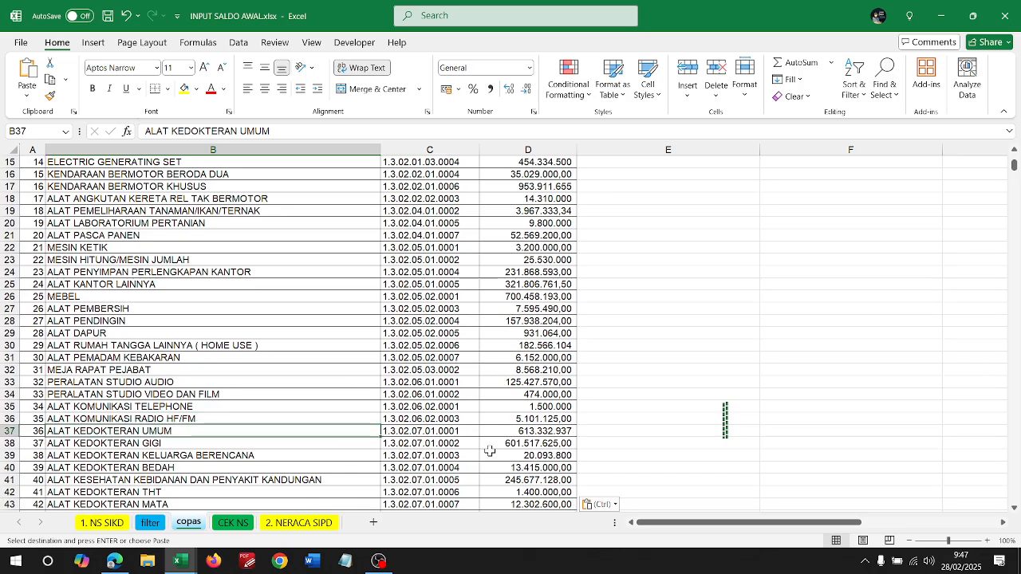
{"action": "left_click", "coordinate": [439, 430]}
{"action": "key", "text": "ctrl+c"}
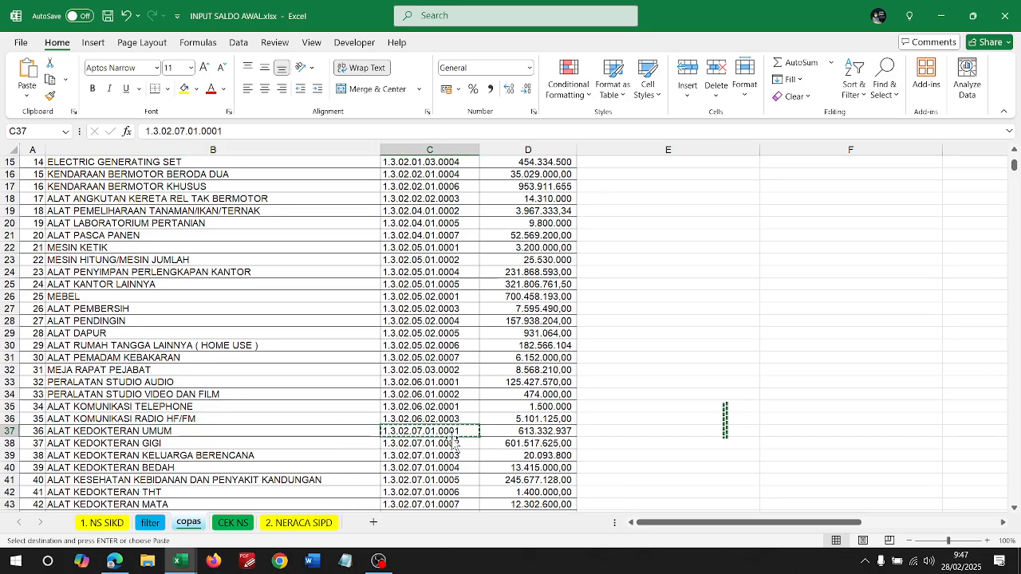
{"action": "scroll", "coordinate": [453, 442], "scroll_direction": "up", "scroll_amount": 5}
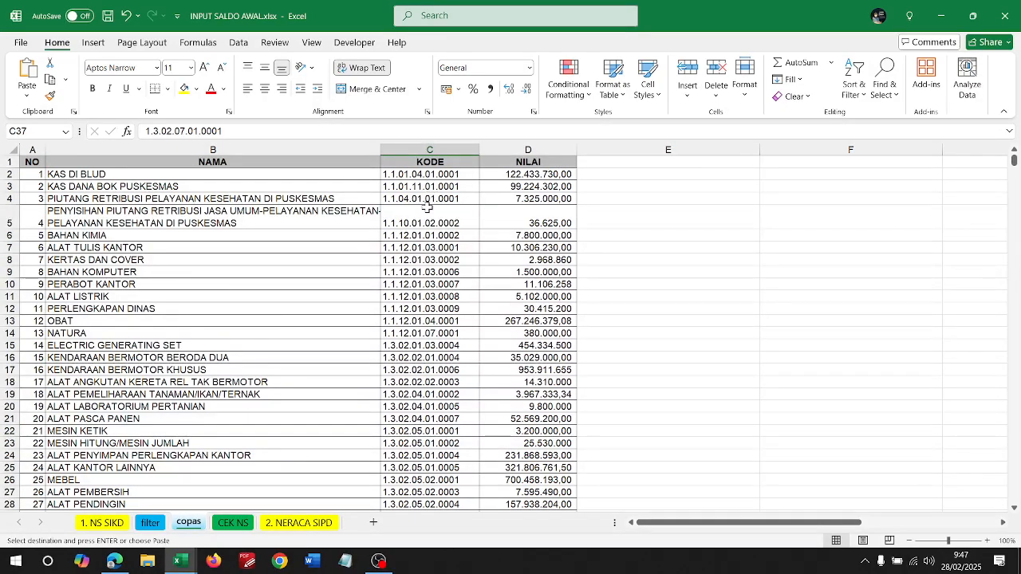
- In the SIPD Import Laporan Neraca form, choose account 1.3.02.07.01.0001 Alat Kedokteran Umum using the copied code
{"action": "scroll", "coordinate": [428, 206], "scroll_direction": "down", "scroll_amount": 5}
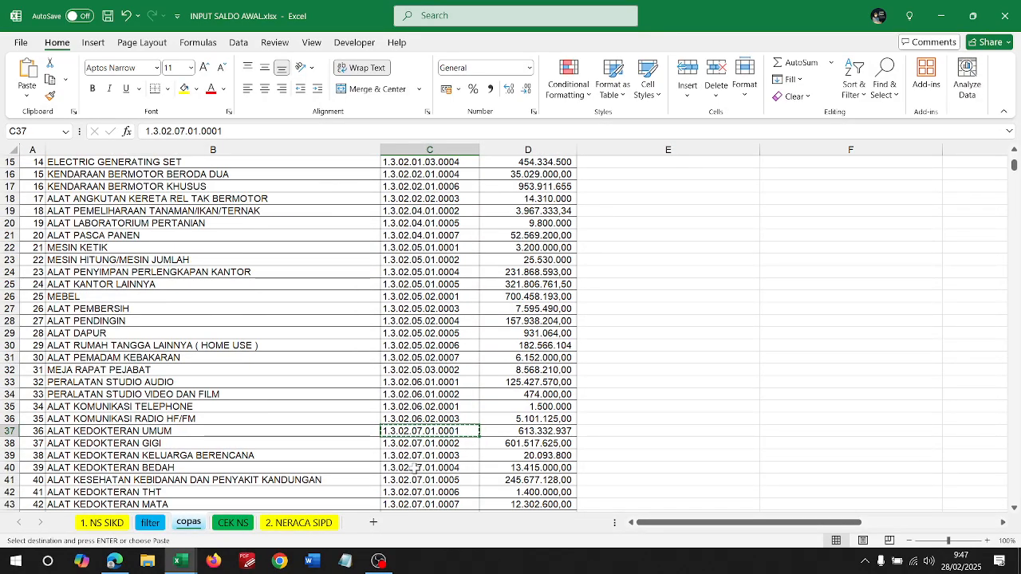
{"action": "key", "text": "alt+Tab"}
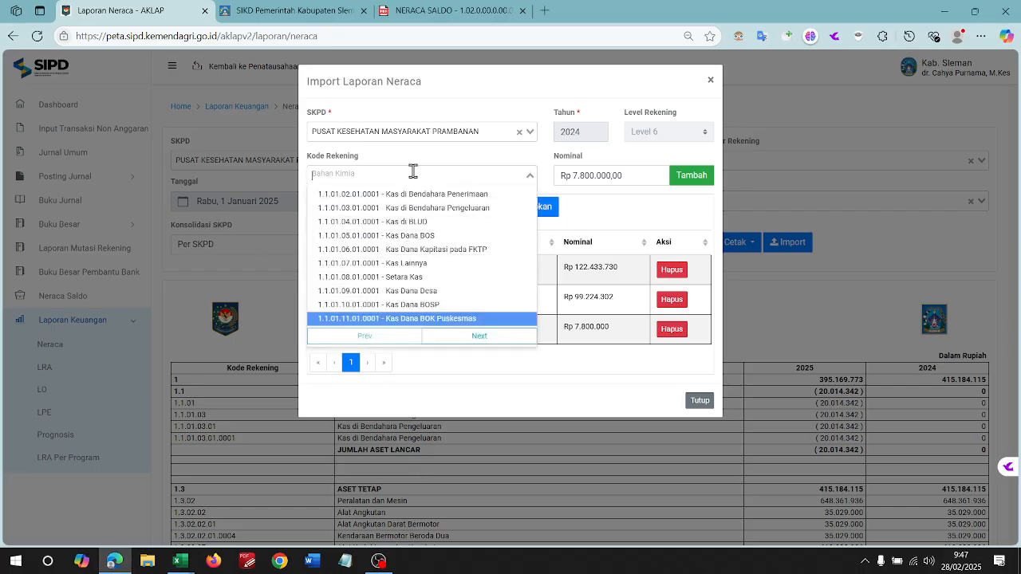
{"action": "key", "text": "ctrl+v"}
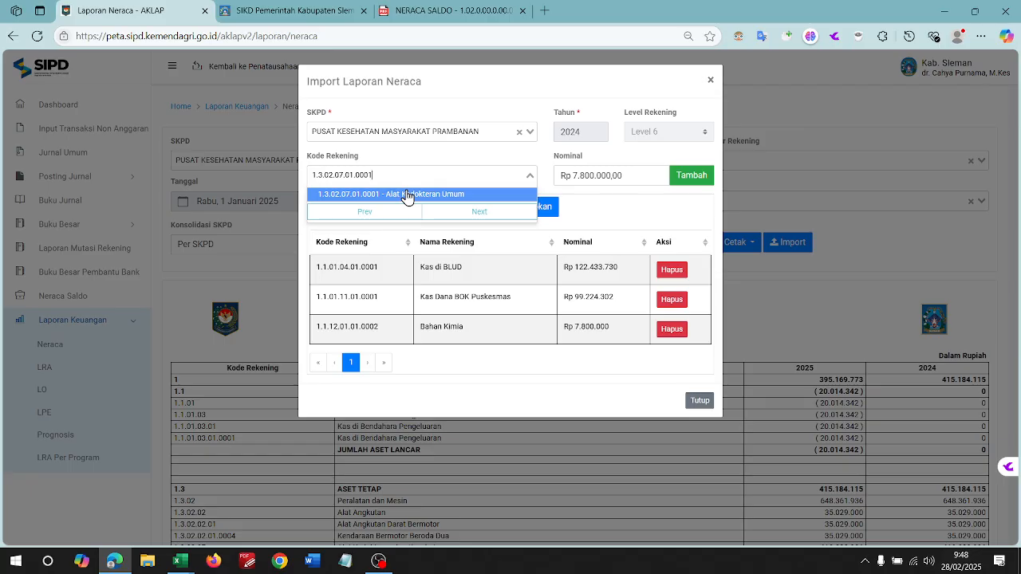
{"action": "left_click", "coordinate": [412, 195]}
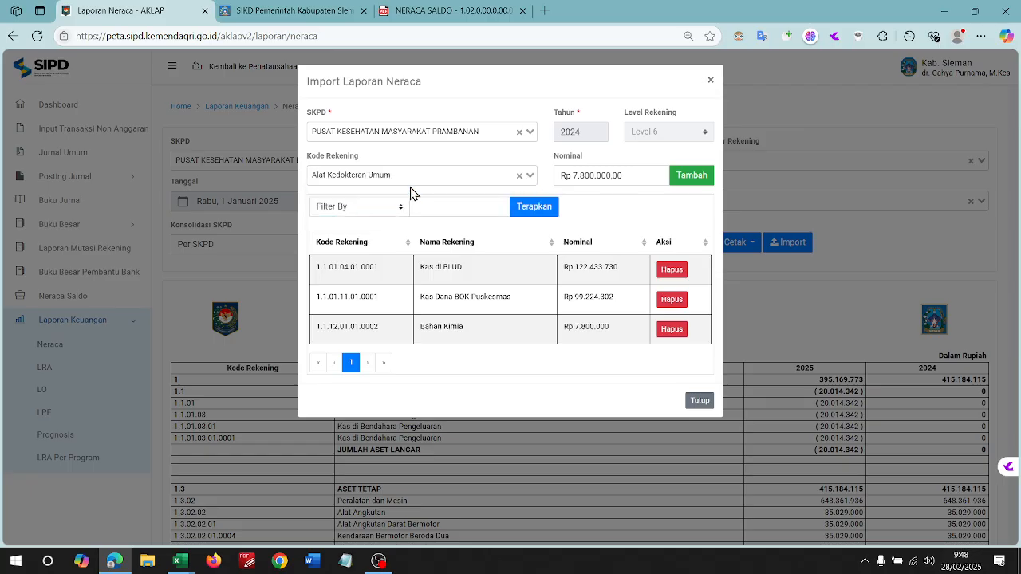
- Copy the Alat Kedokteran Umum value from D37 into the SIPD nominal, Rp 613.332.937,00, and add the entry with confirmation
{"action": "key", "text": "alt+Tab"}
{"action": "left_click", "coordinate": [546, 434]}
{"action": "key", "text": "ctrl+c"}
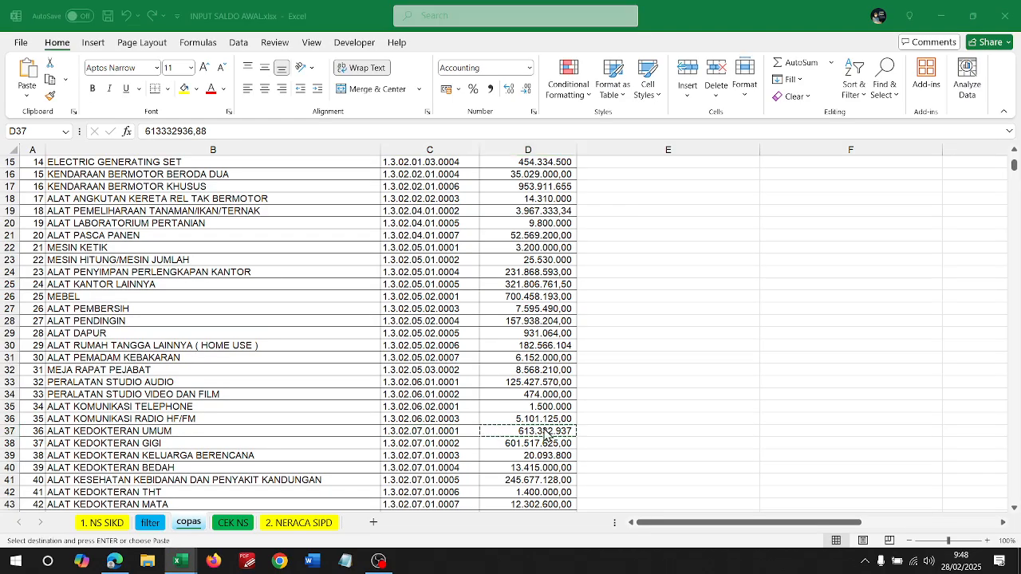
{"action": "key", "text": "alt+Tab"}
{"action": "triple_click", "coordinate": [604, 177]}
{"action": "key", "text": "ctrl+v"}
{"action": "left_click", "coordinate": [690, 184]}
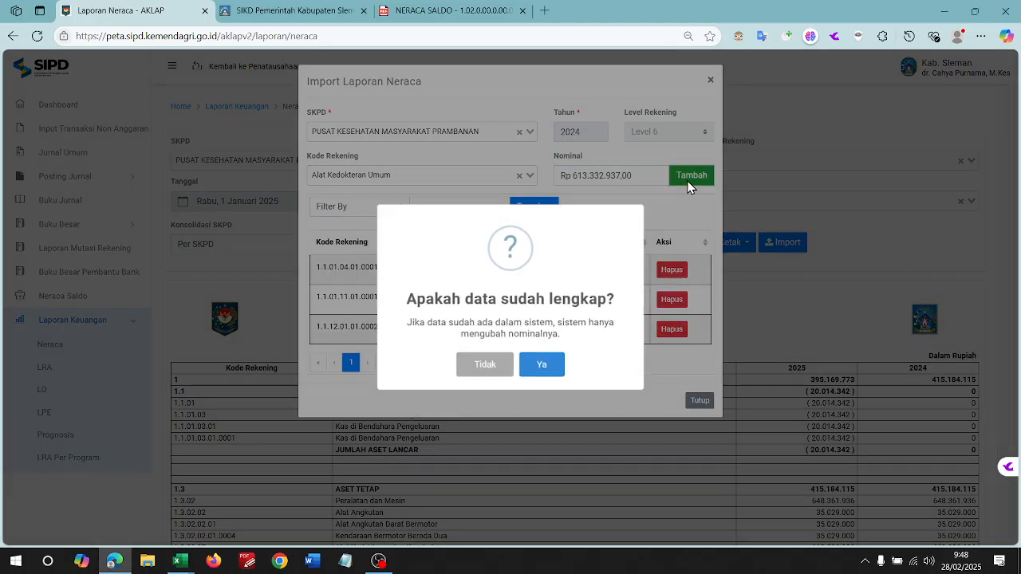
{"action": "left_click", "coordinate": [542, 373]}
- Copy code 1.3.02.07.01.0002 from C38 of the copas sheet and select Alat Kedokteran Gigi with it in the SIPD import form
{"action": "key", "text": "alt+Tab"}
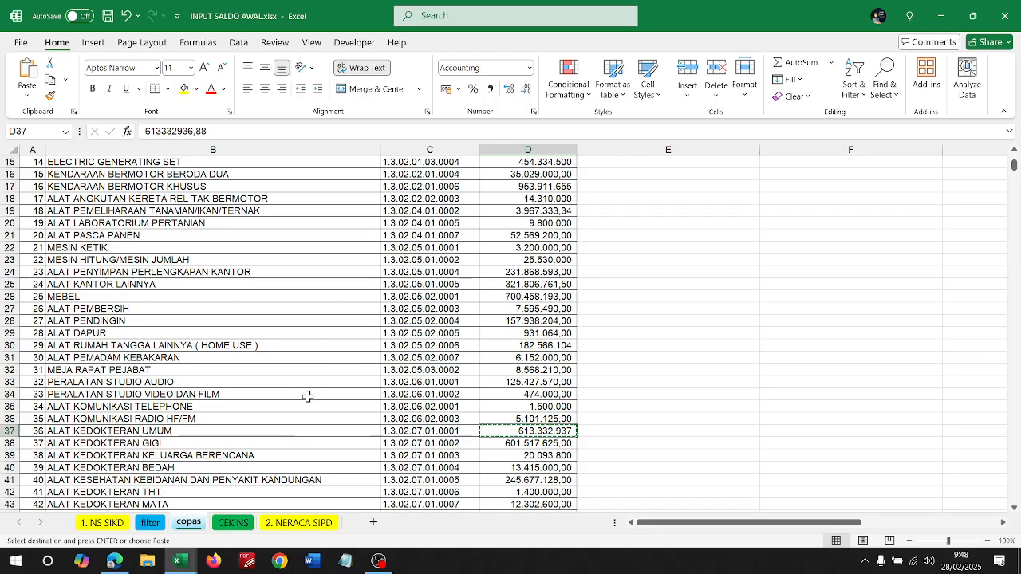
{"action": "left_click", "coordinate": [403, 445]}
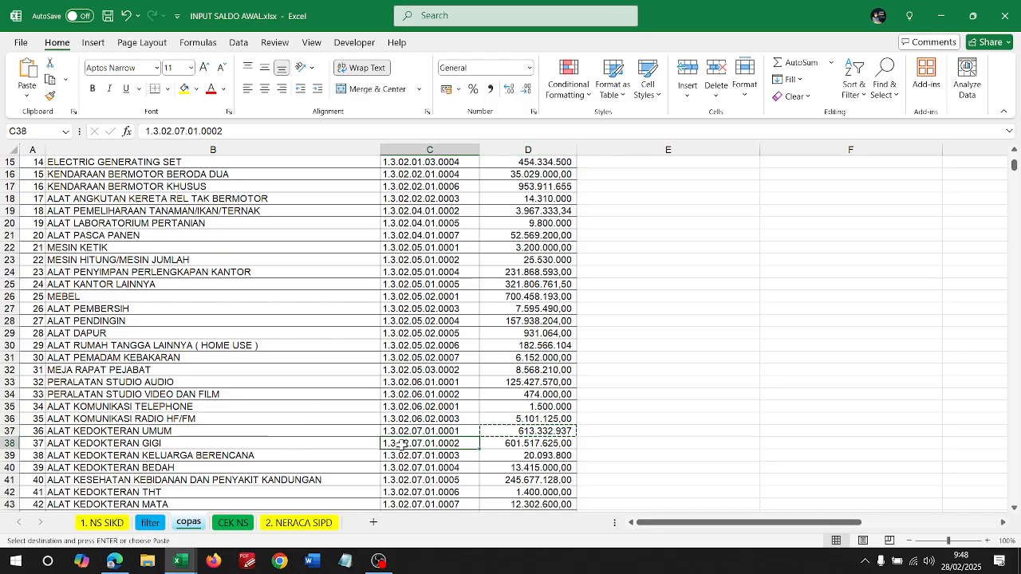
{"action": "key", "text": "ctrl+c"}
{"action": "key", "text": "alt+Tab"}
{"action": "left_click", "coordinate": [442, 175]}
{"action": "key", "text": "ctrl+v"}
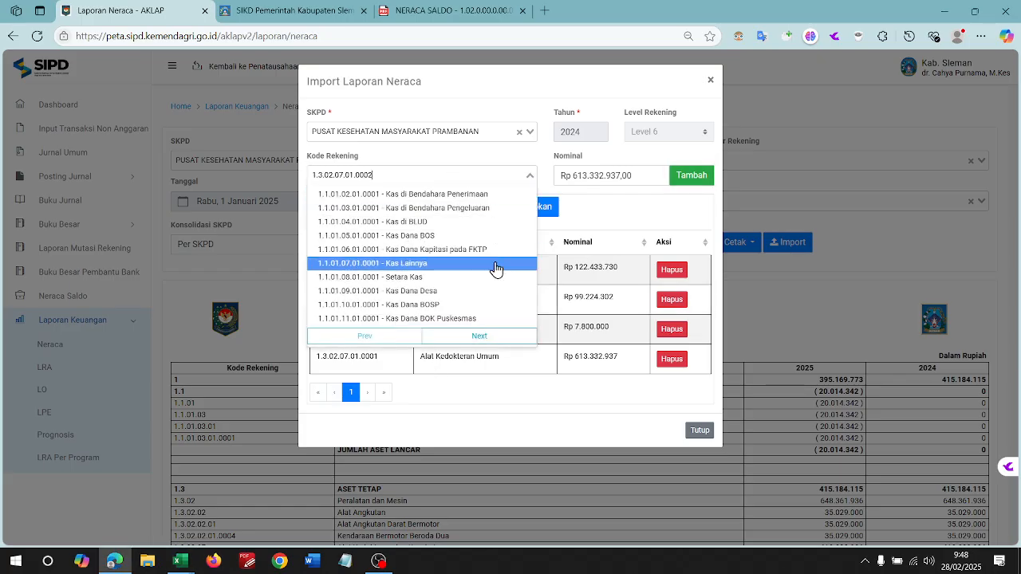
{"action": "left_click", "coordinate": [433, 197]}
- Copy the Alat Kedokteran Gigi value from D38 into the SIPD nominal, Rp 601.517.625,00, and add the entry with confirmation
{"action": "key", "text": "alt+Tab"}
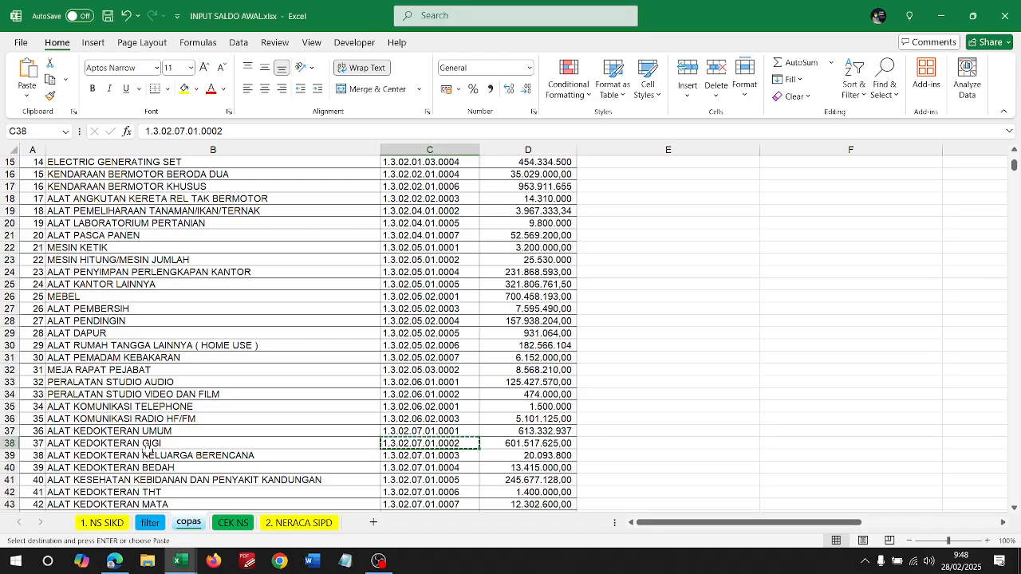
{"action": "key", "text": "alt+Tab"}
{"action": "key", "text": "alt+Tab"}
{"action": "key", "text": "Right"}
{"action": "key", "text": "ctrl+c"}
{"action": "key", "text": "alt+Tab"}
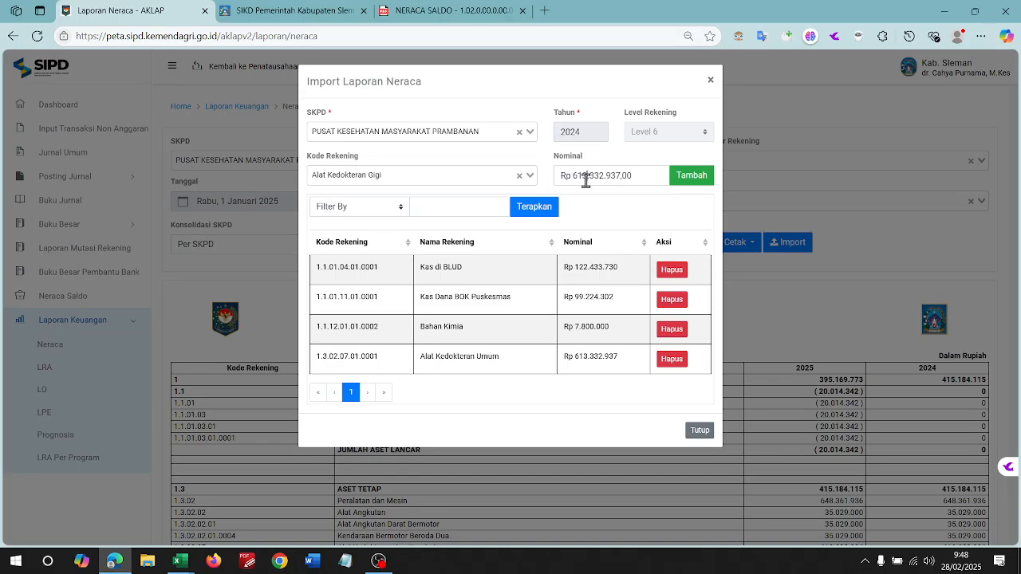
{"action": "triple_click", "coordinate": [586, 175]}
{"action": "key", "text": "ctrl+v"}
{"action": "left_click", "coordinate": [693, 177]}
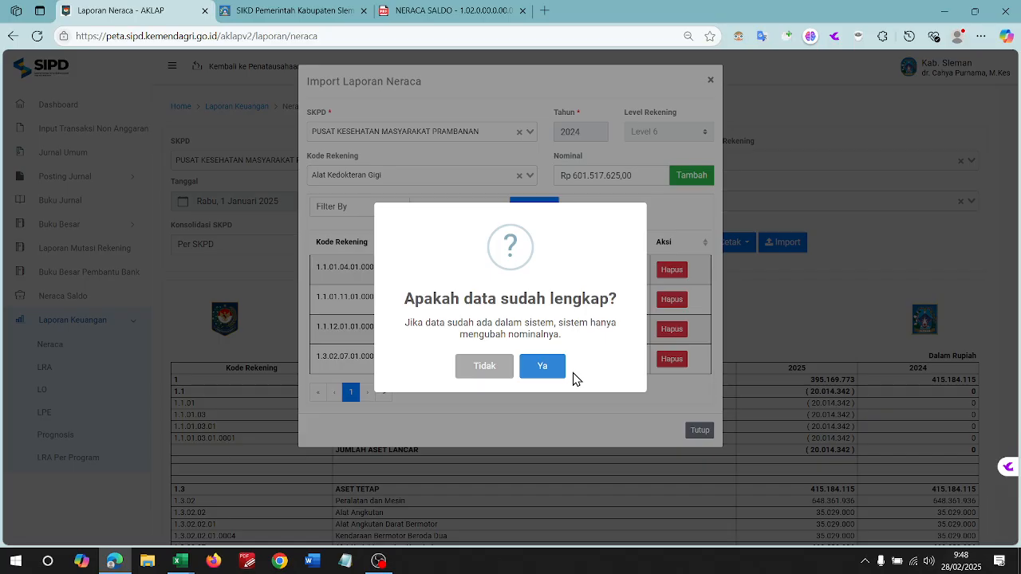
{"action": "left_click", "coordinate": [552, 368]}
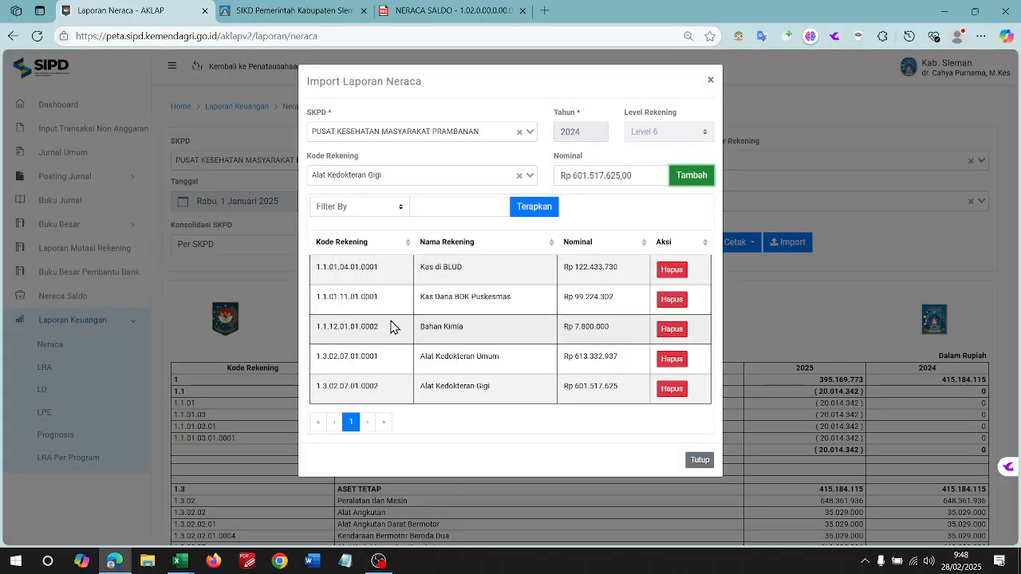
- Return to the Excel copas sheet and review the account names, codes and values, from cash accounts to accumulated depreciation
{"action": "key", "text": "alt+Tab"}
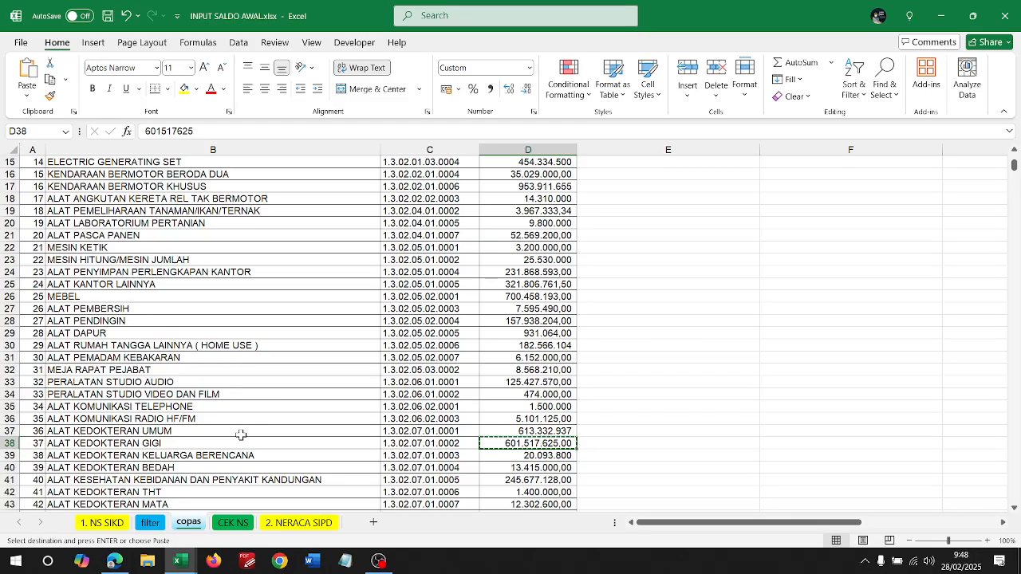
{"action": "scroll", "coordinate": [241, 433], "scroll_direction": "up", "scroll_amount": 5}
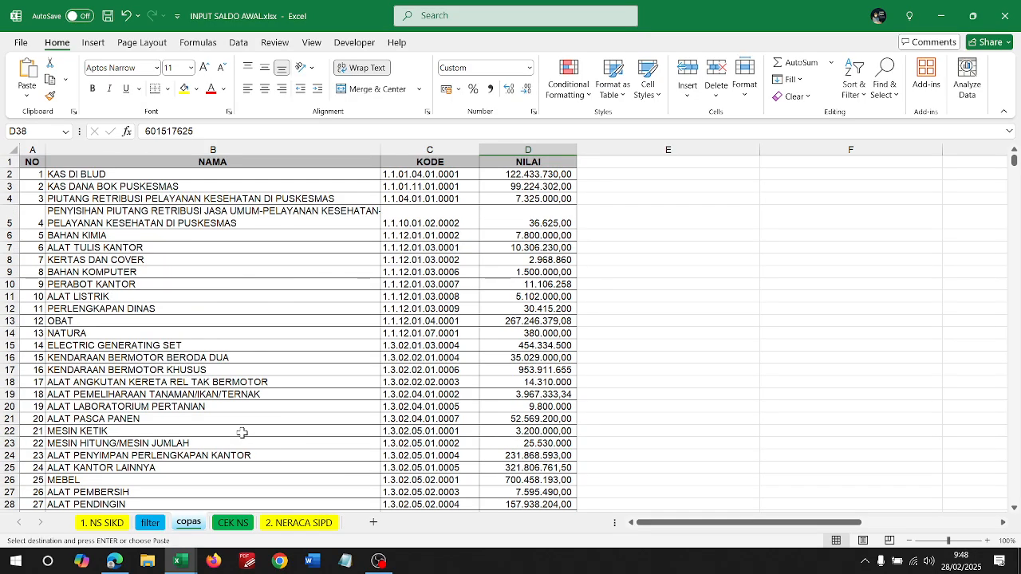
{"action": "scroll", "coordinate": [423, 303], "scroll_direction": "down", "scroll_amount": 6}
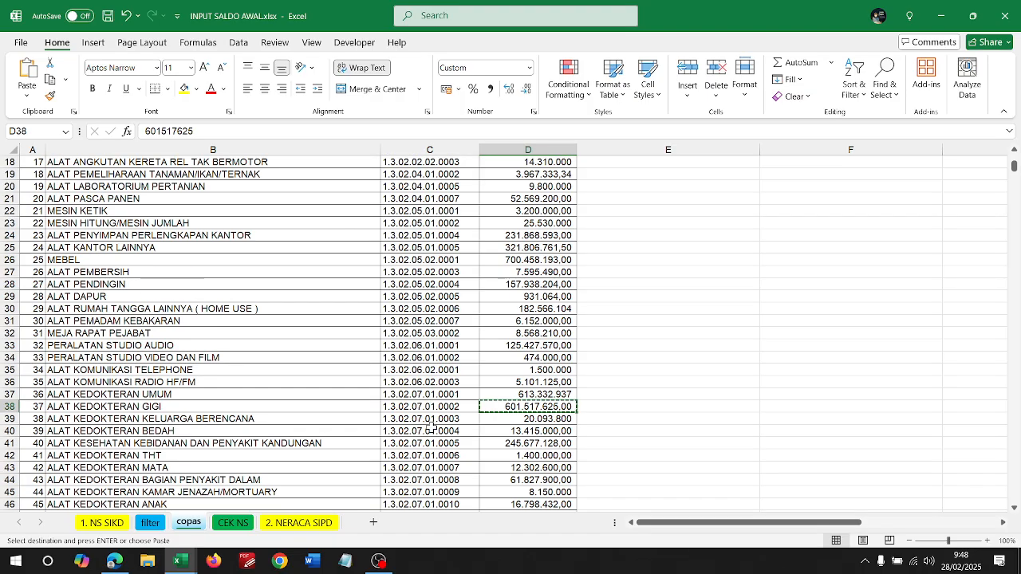
{"action": "scroll", "coordinate": [414, 423], "scroll_direction": "down", "scroll_amount": 15}
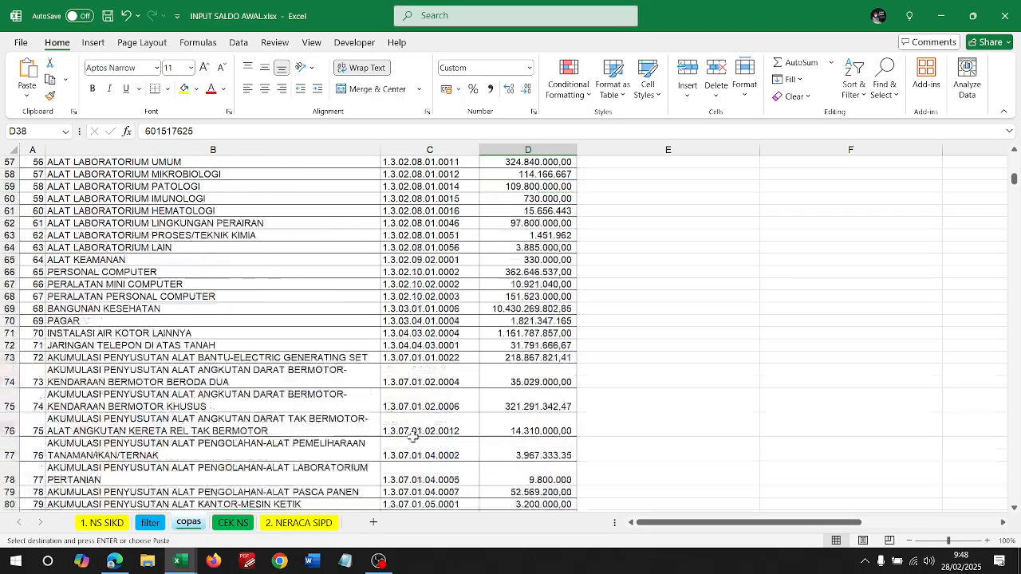
{"action": "scroll", "coordinate": [451, 461], "scroll_direction": "up", "scroll_amount": 15}
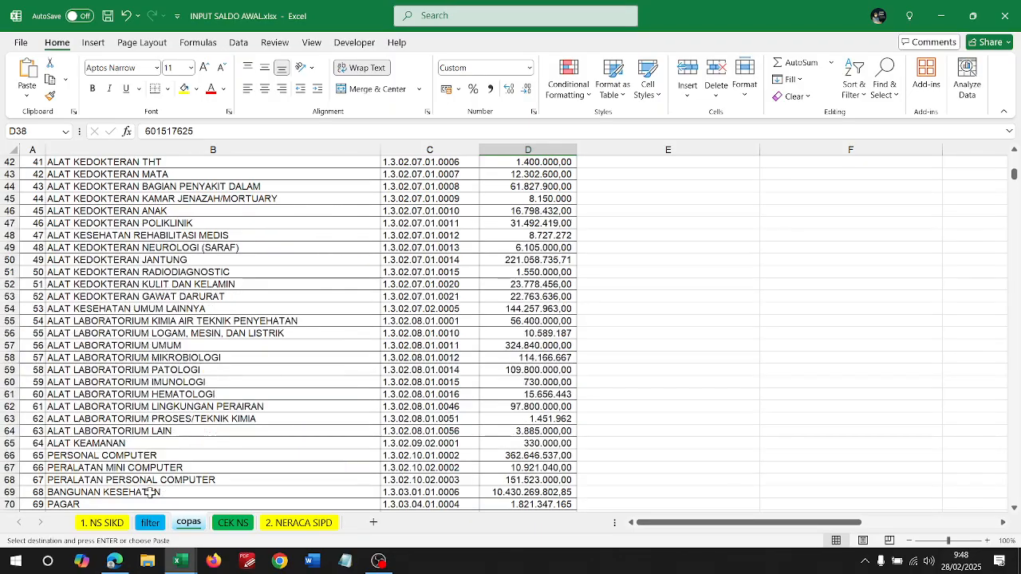
{"action": "scroll", "coordinate": [506, 394], "scroll_direction": "down", "scroll_amount": 12}
{"action": "scroll", "coordinate": [457, 410], "scroll_direction": "down", "scroll_amount": 2}
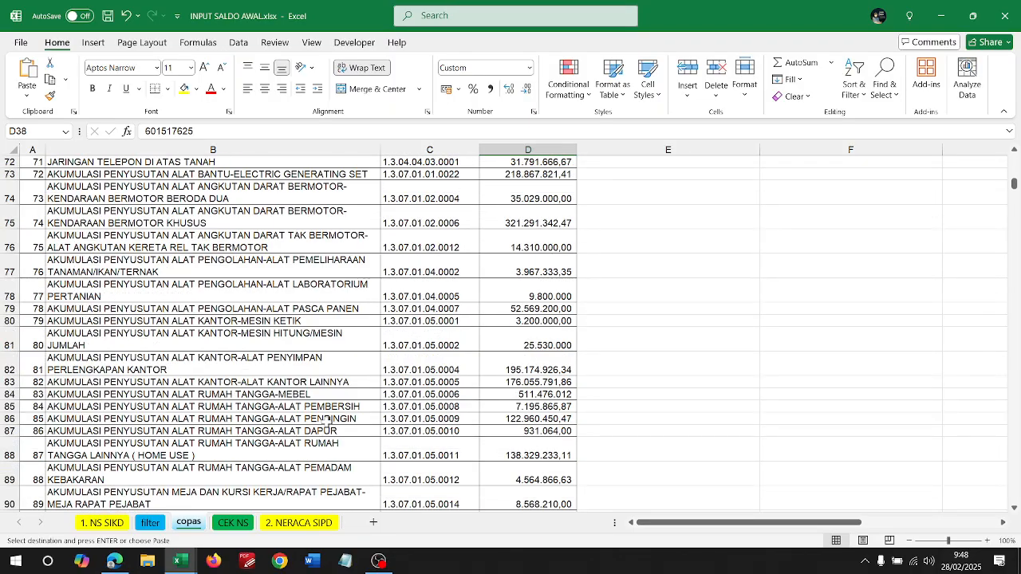
{"action": "scroll", "coordinate": [495, 399], "scroll_direction": "up", "scroll_amount": 10}
{"action": "scroll", "coordinate": [500, 396], "scroll_direction": "up", "scroll_amount": 14}
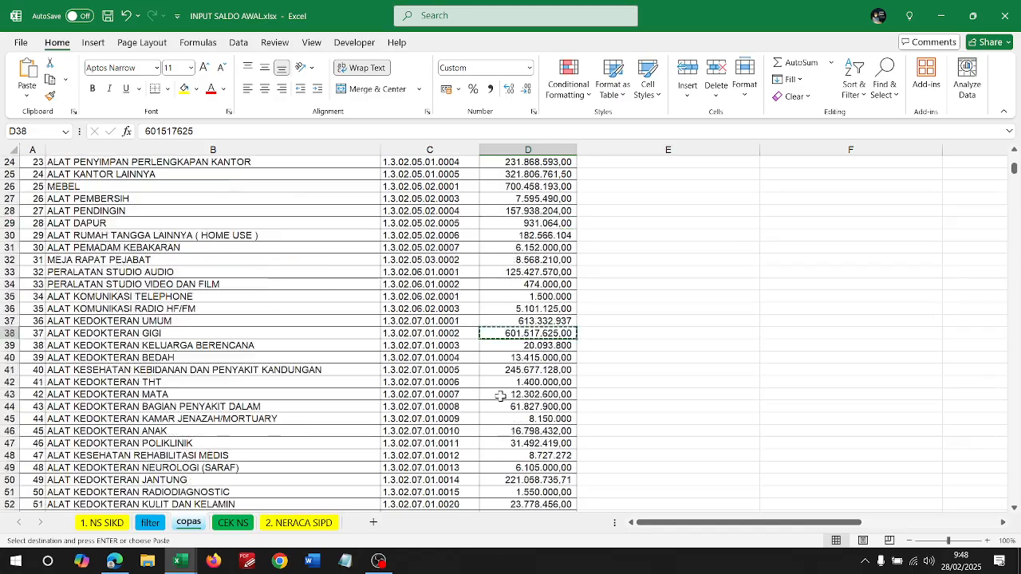
{"action": "key", "text": "alt+Tab"}
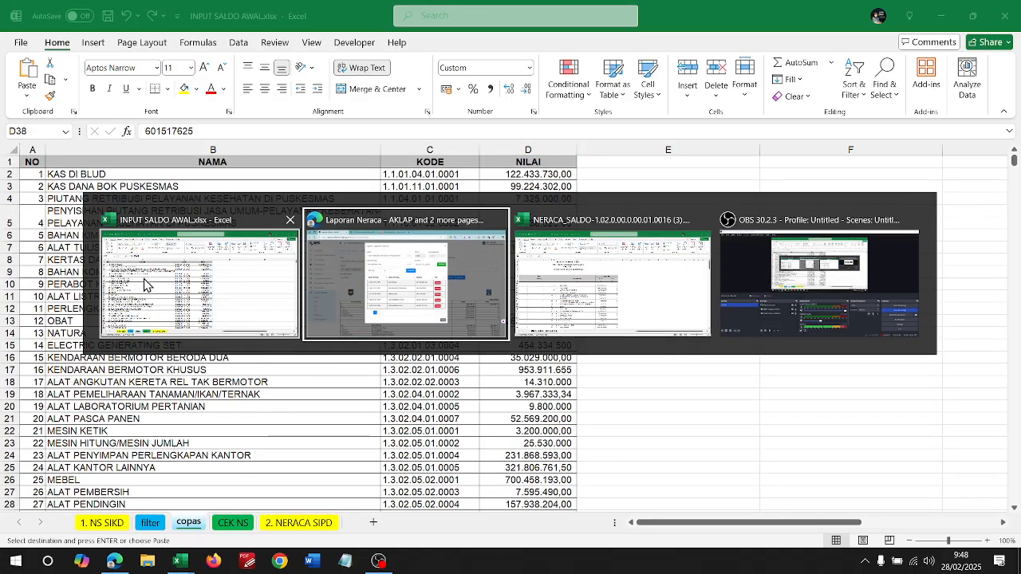
{"action": "key", "text": "Escape"}
{"action": "scroll", "coordinate": [479, 399], "scroll_direction": "down", "scroll_amount": 10}
{"action": "scroll", "coordinate": [510, 407], "scroll_direction": "down", "scroll_amount": 9}
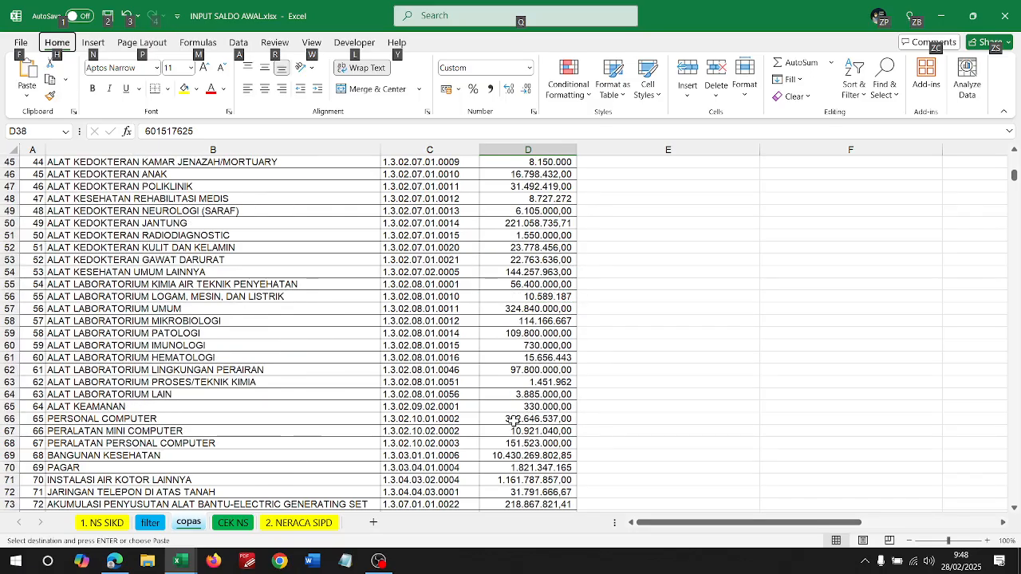
- Switch to the NERACA_SALDO export workbook and examine the signs of the accumulated depreciation and receivable allowance values in column H
{"action": "key", "text": "alt+Tab"}
{"action": "key", "text": "alt+Tab"}
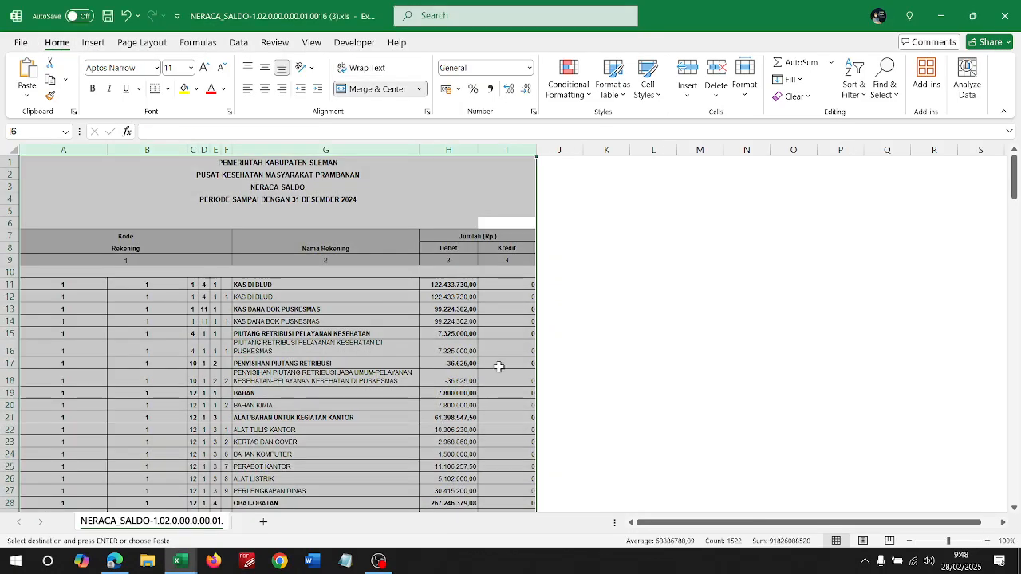
{"action": "scroll", "coordinate": [478, 387], "scroll_direction": "down", "scroll_amount": 4}
{"action": "scroll", "coordinate": [351, 399], "scroll_direction": "down", "scroll_amount": 7}
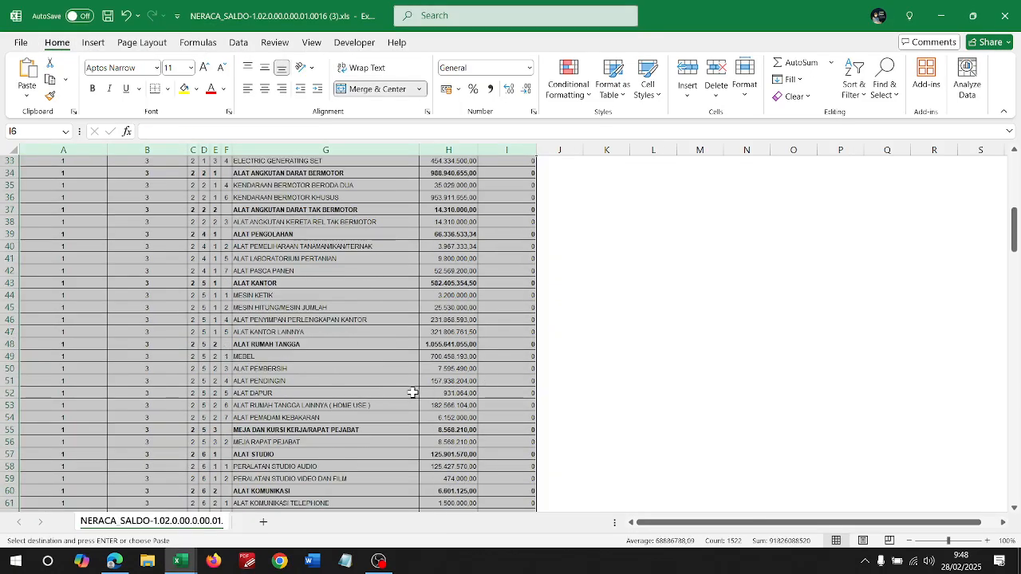
{"action": "scroll", "coordinate": [413, 392], "scroll_direction": "up", "scroll_amount": 1, "text": "ctrl"}
{"action": "scroll", "coordinate": [471, 399], "scroll_direction": "down", "scroll_amount": 20}
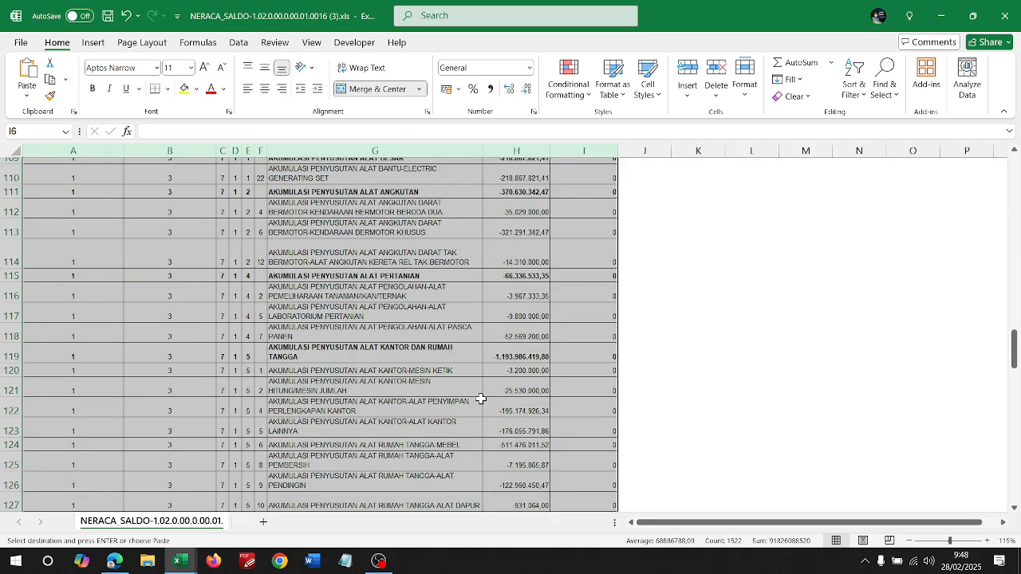
{"action": "left_click", "coordinate": [501, 393]}
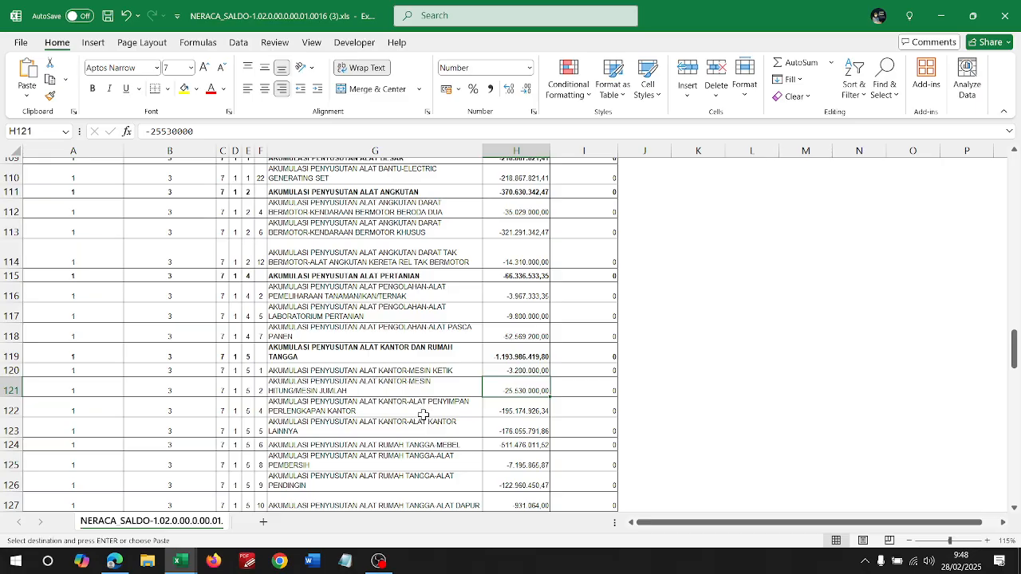
{"action": "scroll", "coordinate": [423, 415], "scroll_direction": "up", "scroll_amount": 20}
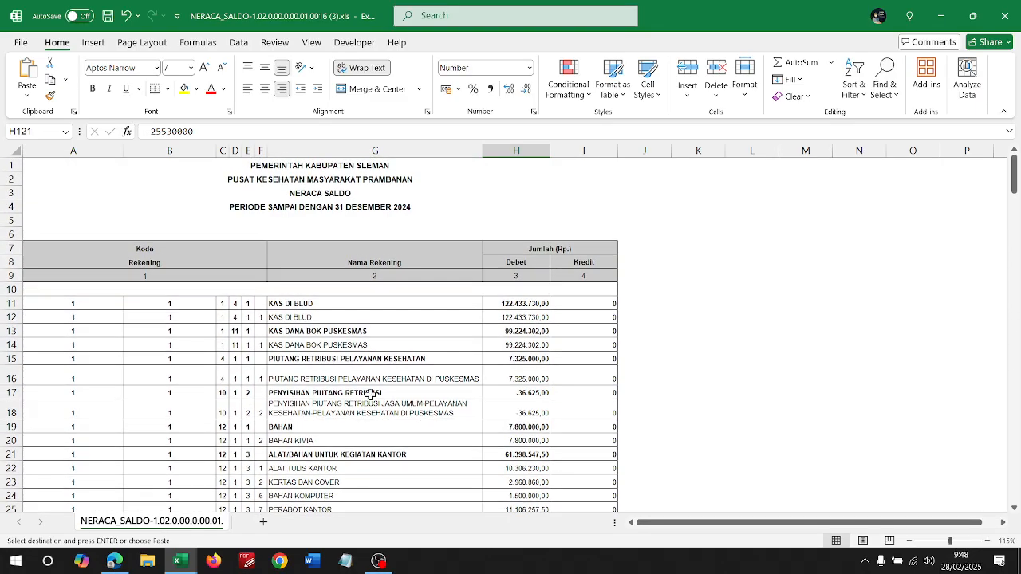
{"action": "left_click", "coordinate": [519, 409]}
- Compare the accumulated depreciation accounts on the copas sheet with the same accounts in the NERACA_SALDO export
{"action": "key", "text": "alt+Tab"}
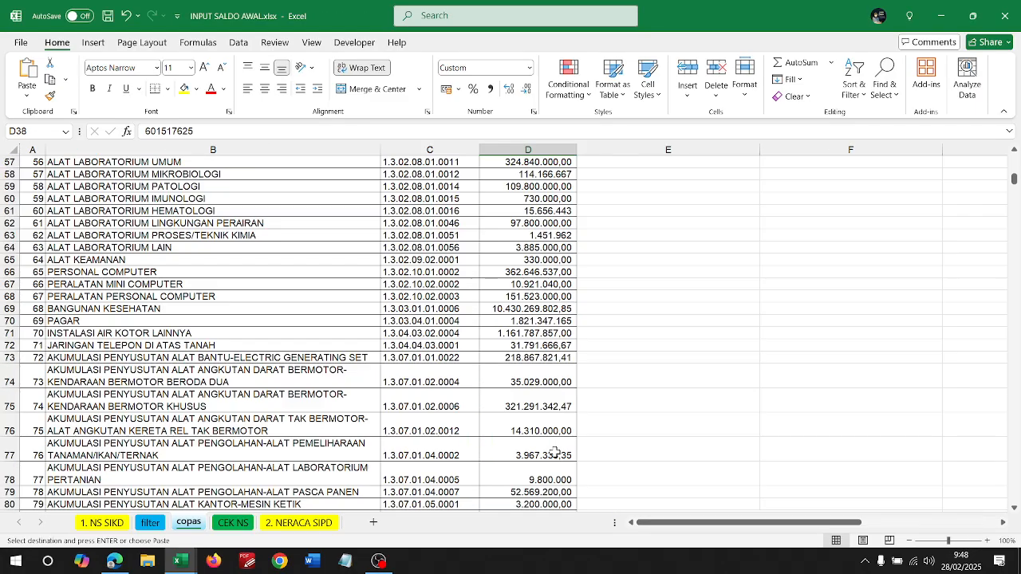
{"action": "key", "text": "alt+Tab"}
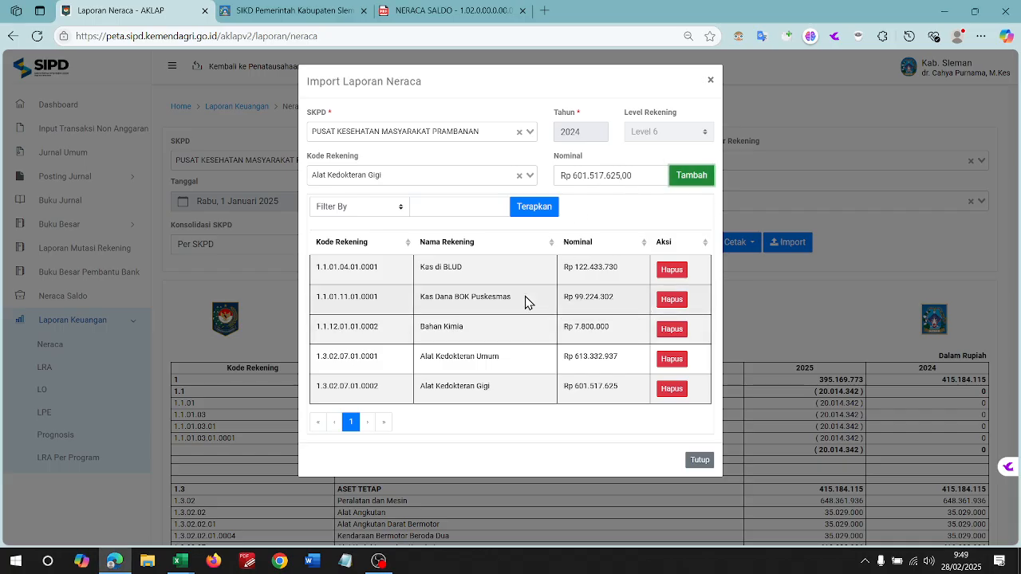
{"action": "key", "text": "alt+Tab"}
{"action": "scroll", "coordinate": [331, 428], "scroll_direction": "down", "scroll_amount": 18}
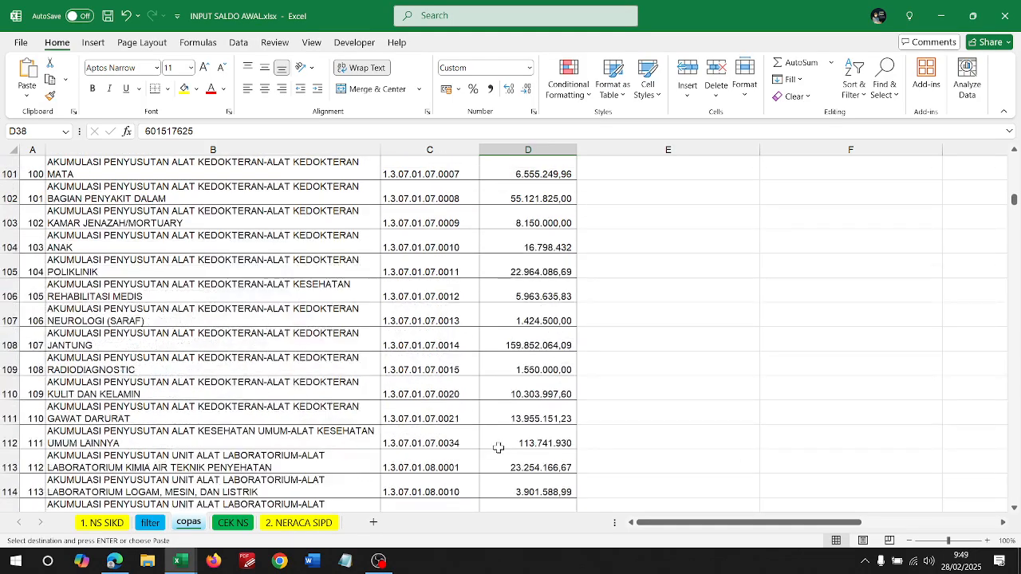
{"action": "scroll", "coordinate": [426, 373], "scroll_direction": "up", "scroll_amount": 6}
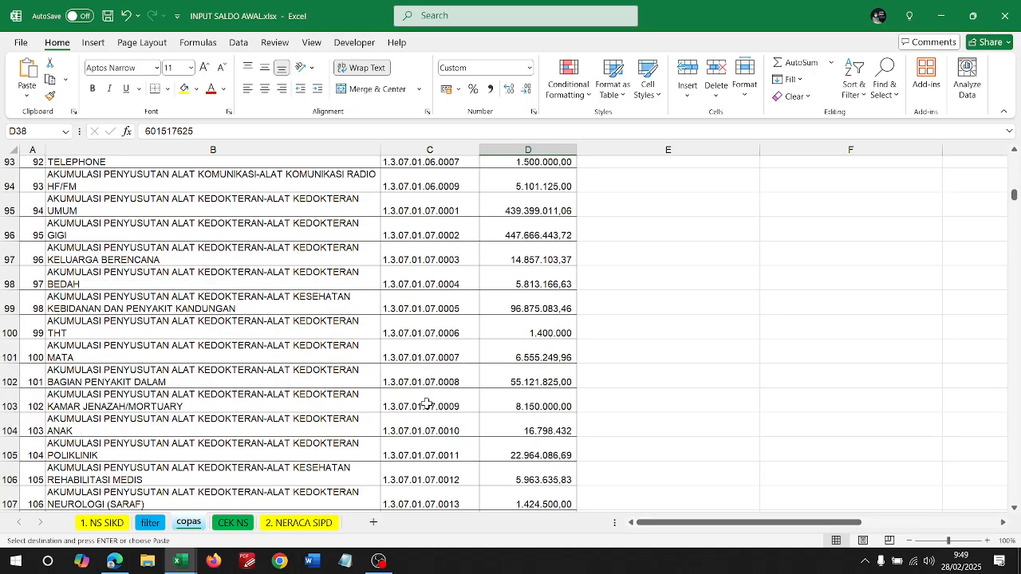
{"action": "key", "text": "alt+Tab"}
{"action": "scroll", "coordinate": [426, 404], "scroll_direction": "down", "scroll_amount": 15}
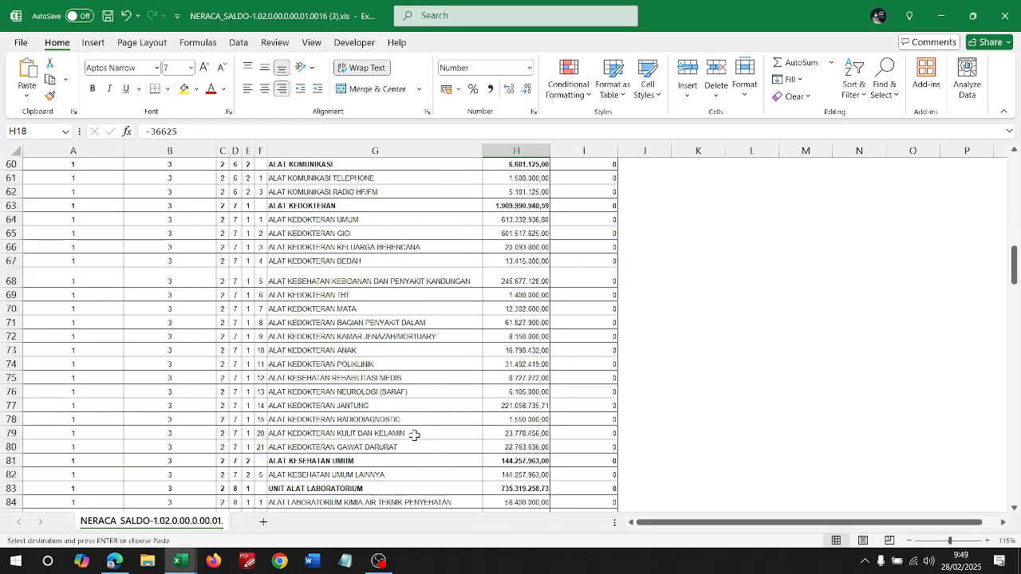
{"action": "scroll", "coordinate": [414, 435], "scroll_direction": "down", "scroll_amount": 18}
{"action": "left_click", "coordinate": [367, 422]}
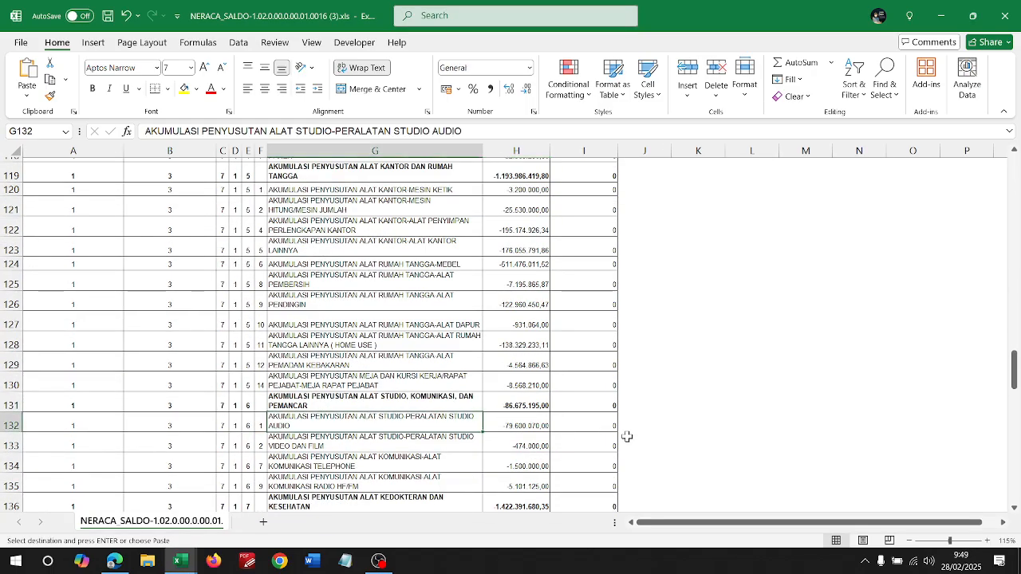
{"action": "key", "text": "alt+Tab"}
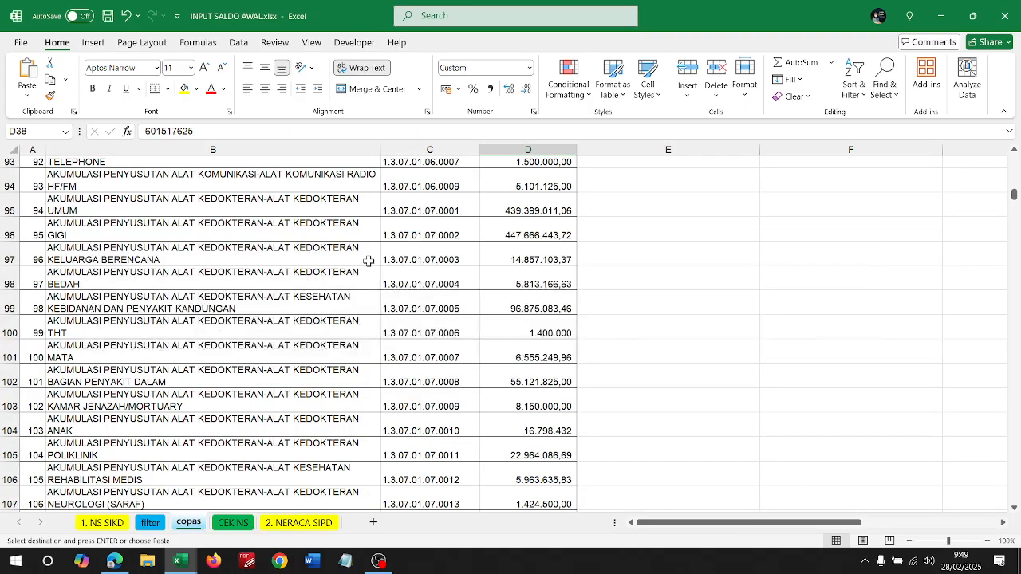
- Return to the SIPD import form and choose Akumulasi Penyusutan Alat Studio-Peralatan Studio Audio, code 1.3.07.01.06.0001, as the account
{"action": "key", "text": "alt+Tab"}
{"action": "left_click", "coordinate": [363, 177]}
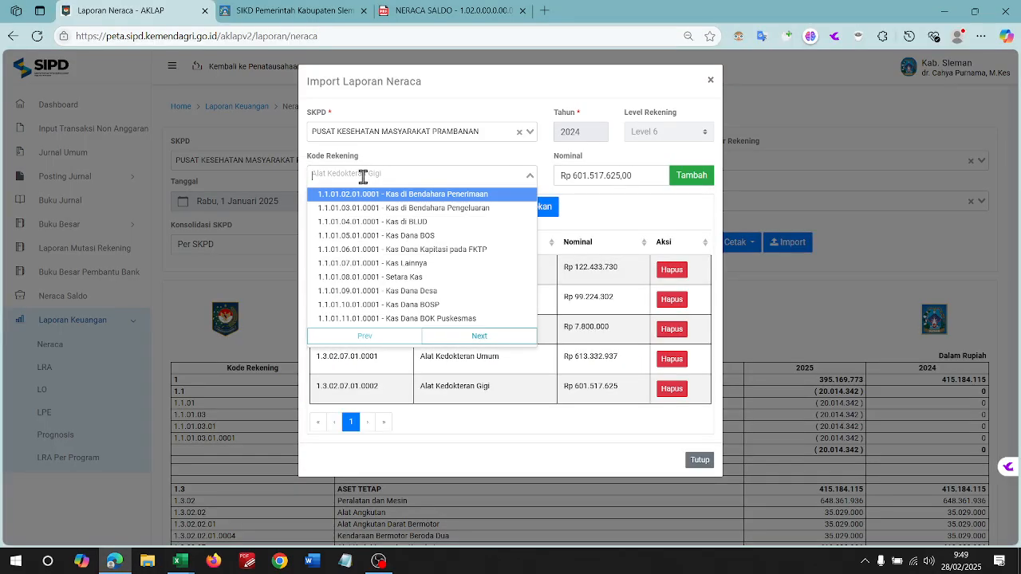
{"action": "type", "text": "AKUMULASI PENYUSUTAN ALAT STUDIO-PERALATAN STUDIO AUDIO"}
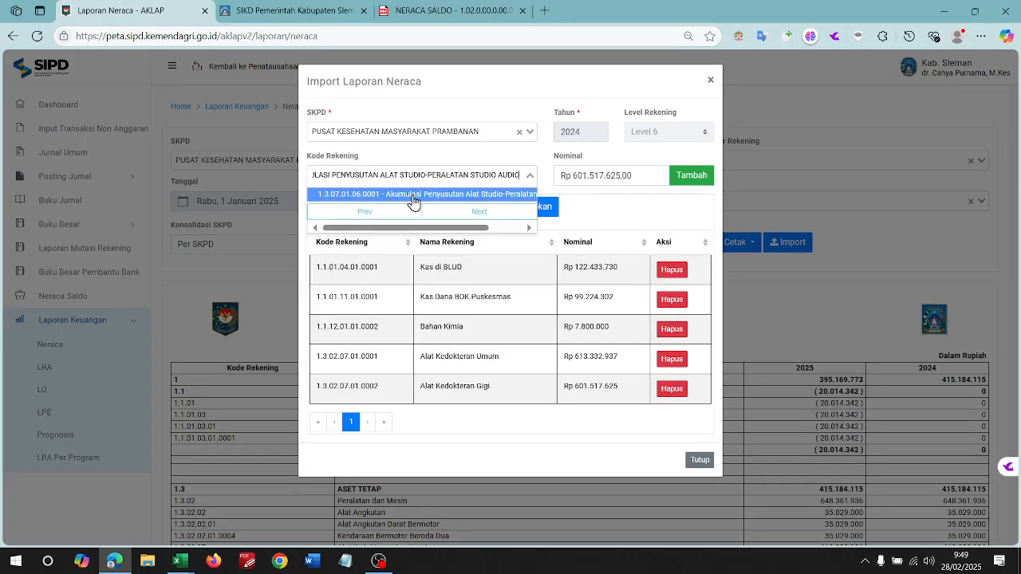
{"action": "left_click", "coordinate": [413, 197]}
- Copy the Peralatan Studio Audio depreciation from H132 of the NERACA_SALDO export into the SIPD nominal and remove the minus sign, giving Rp 79.600.070,00
{"action": "key", "text": "alt+Tab"}
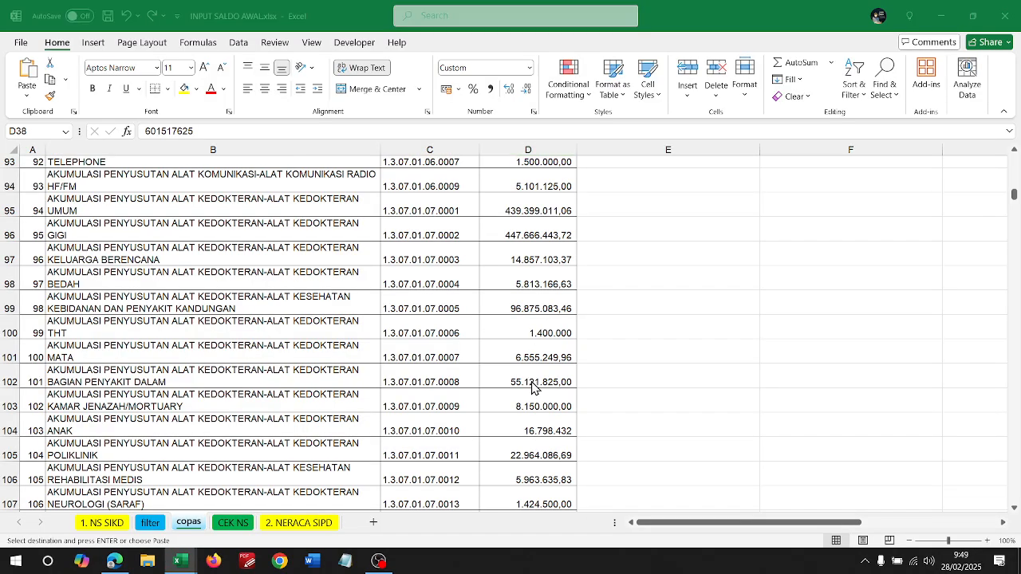
{"action": "key", "text": "alt+Tab"}
{"action": "key", "text": "alt+Tab"}
{"action": "key", "text": "alt+Tab"}
{"action": "left_click", "coordinate": [518, 425]}
{"action": "key", "text": "ctrl+c"}
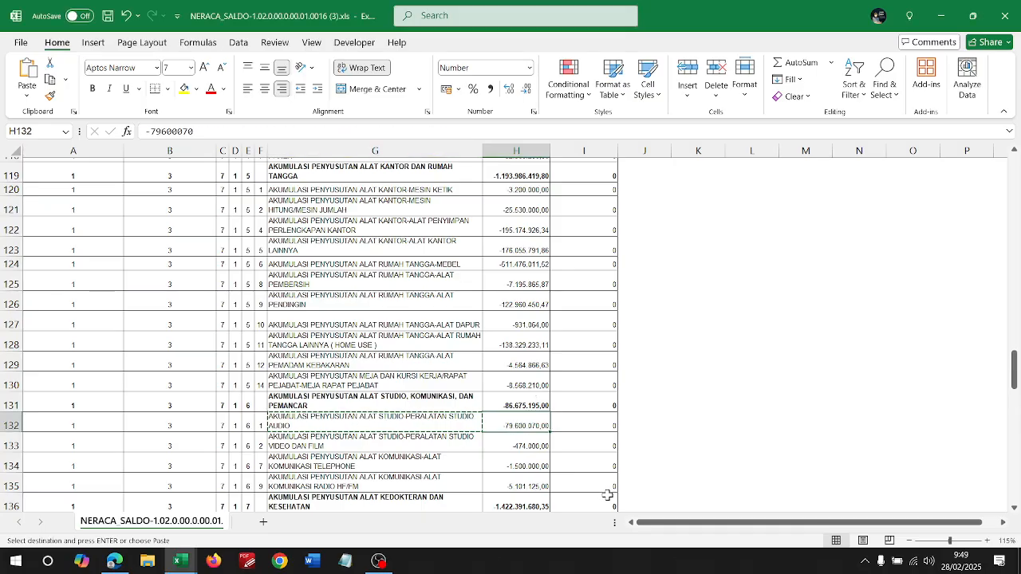
{"action": "key", "text": "alt+Tab"}
{"action": "left_click", "coordinate": [579, 181]}
{"action": "key", "text": "ctrl+a"}
{"action": "key", "text": "ctrl+v"}
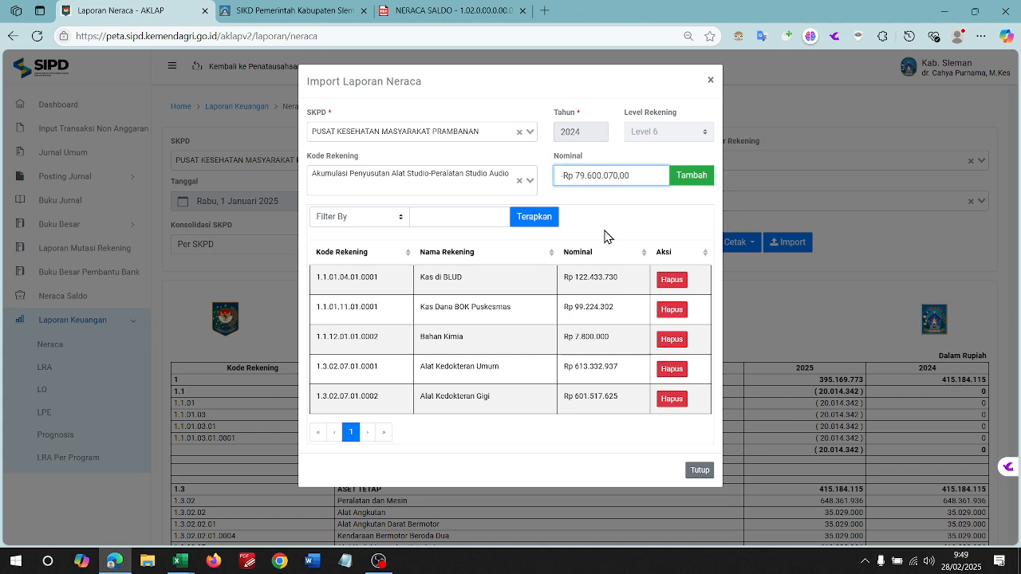
{"action": "key", "text": "BackSpace"}
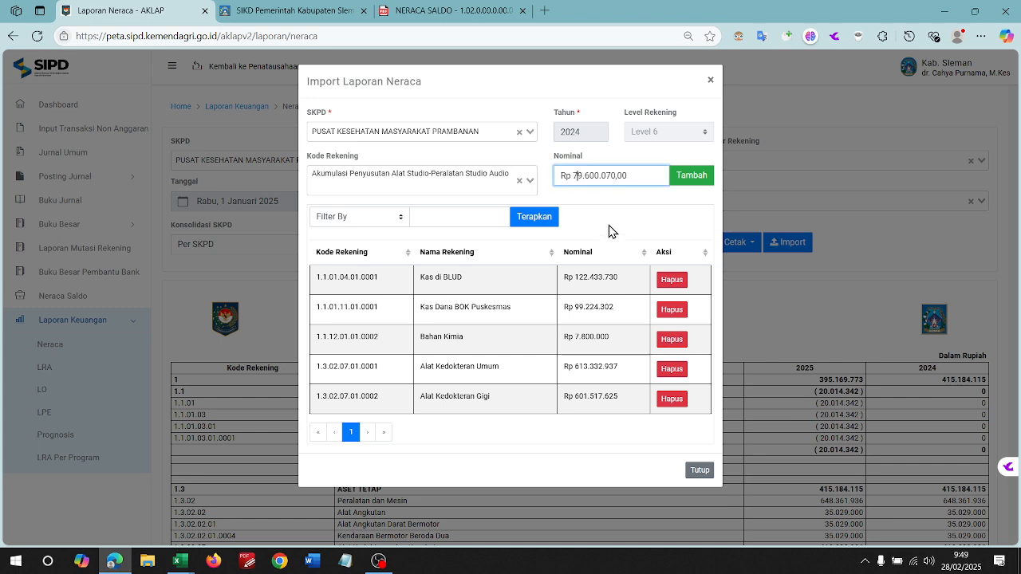
- Add the Akumulasi Penyusutan Alat Studio-Peralatan Studio Audio entry to the SIPD list and confirm that the data is complete
{"action": "key", "text": "alt+Tab"}
{"action": "key", "text": "alt+Tab"}
{"action": "left_click", "coordinate": [691, 175]}
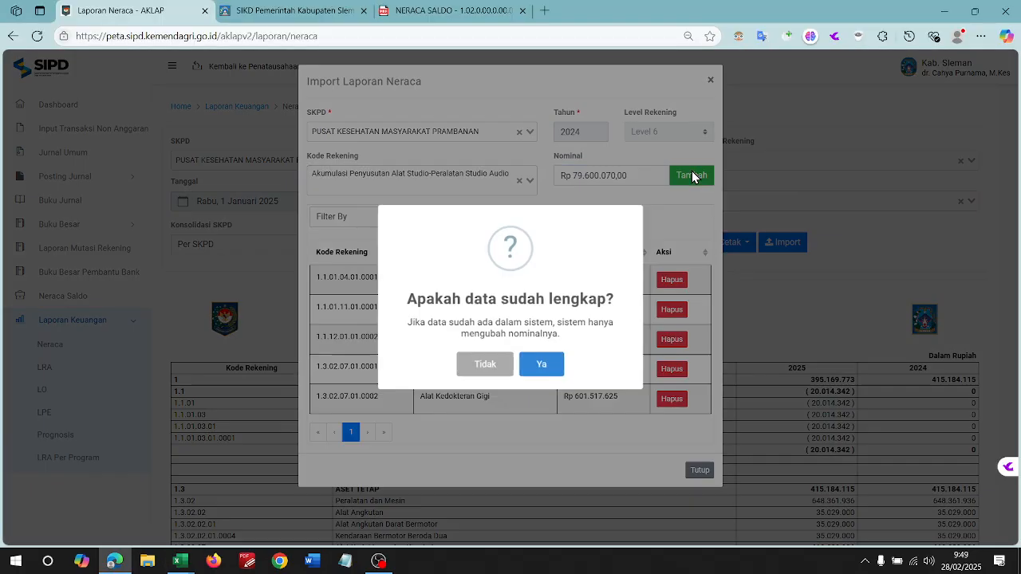
{"action": "left_click", "coordinate": [550, 364]}
- Switch to the copas sheet of the INPUT SALDO AWAL workbook
{"action": "key", "text": "alt+Tab"}
{"action": "key", "text": "alt+Tab"}
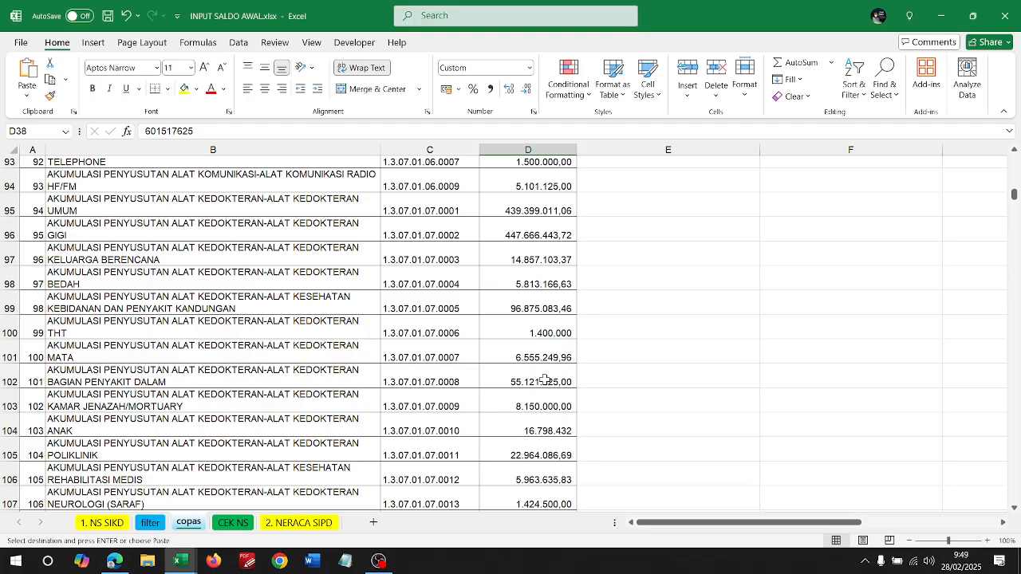
{"action": "key", "text": "alt+Tab"}
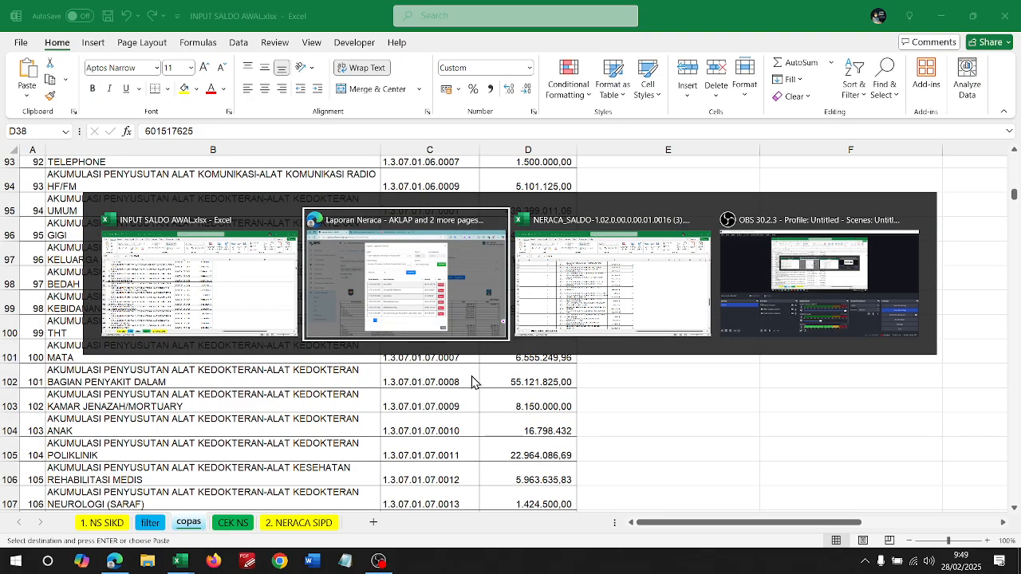
{"action": "left_click", "coordinate": [171, 302]}
{"action": "key", "text": "f"}
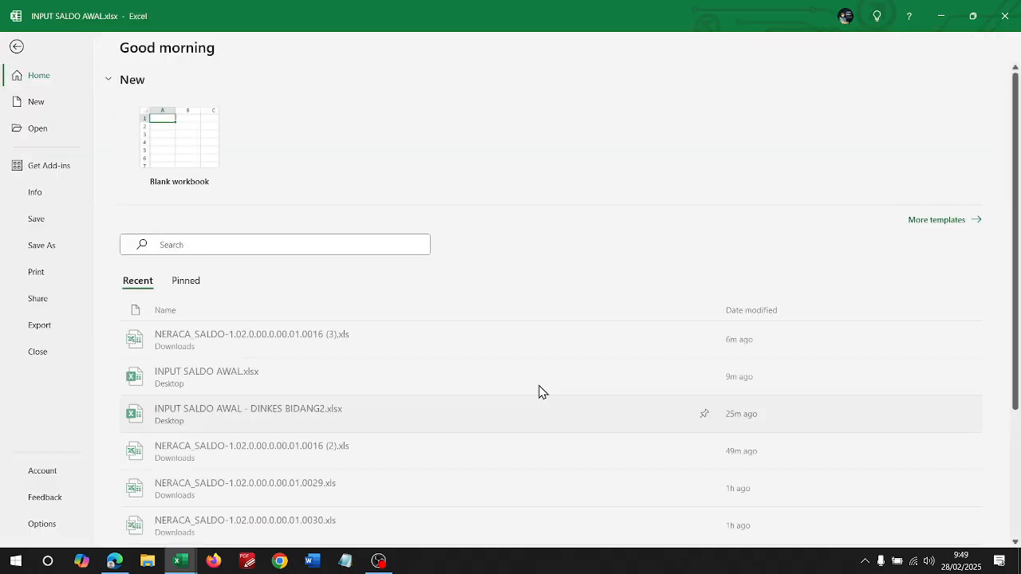
{"action": "key", "text": "p"}
{"action": "key", "text": "Escape"}
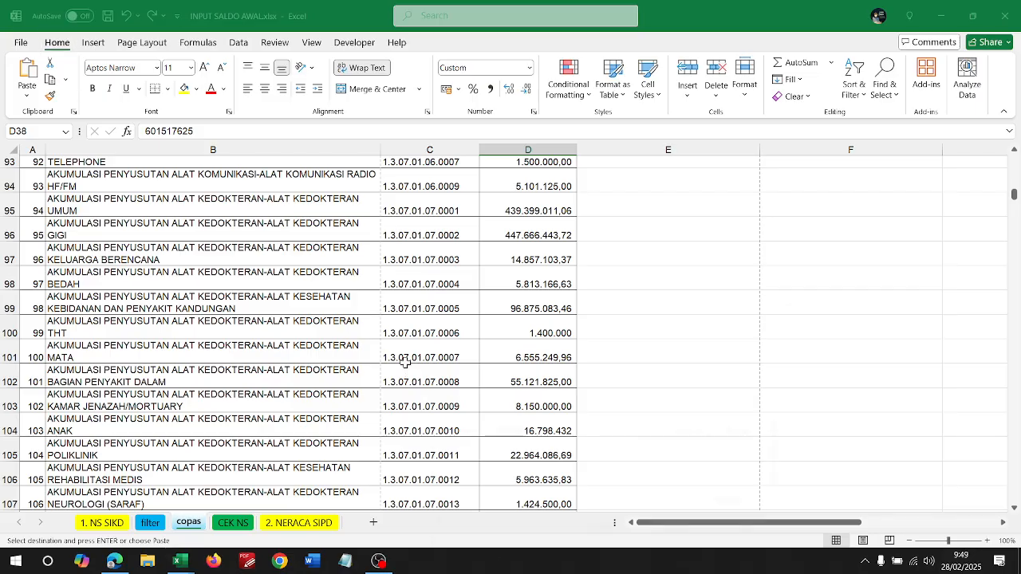
- Try to find the value 79.600.070,00 on the copas sheet
{"action": "key", "text": "ctrl+f"}
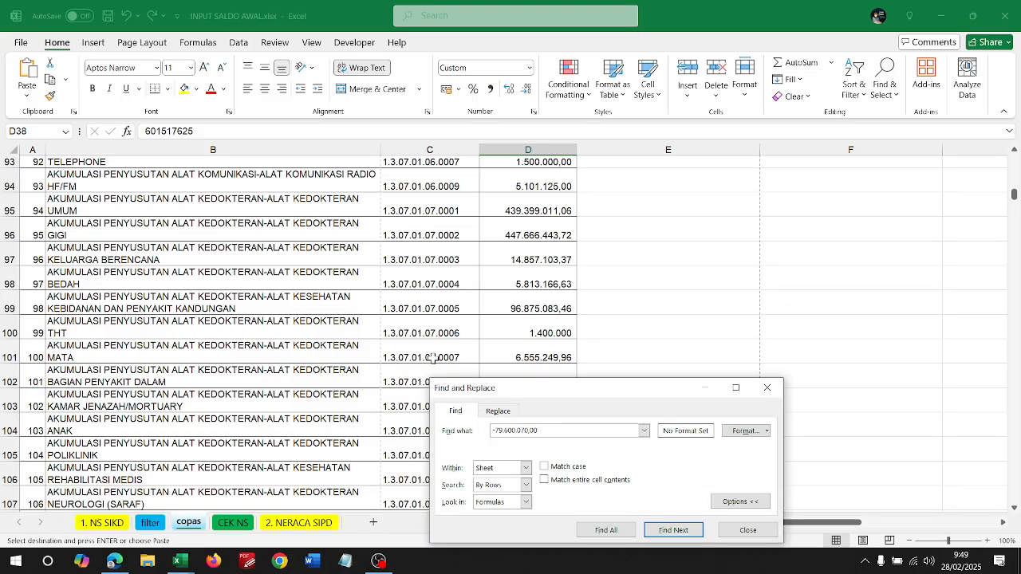
{"action": "type", "text": "\\"}
{"action": "key", "text": "Return"}
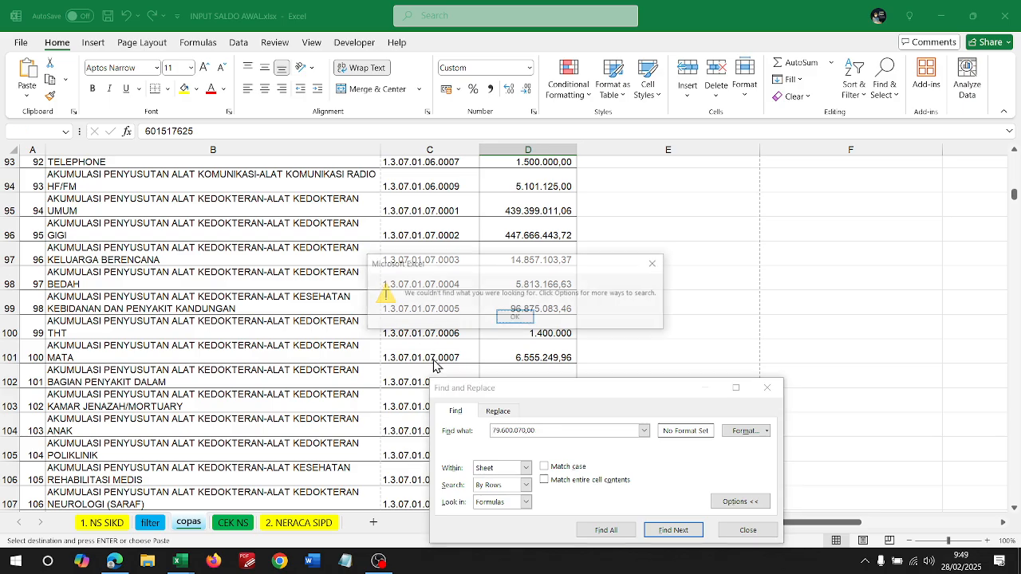
{"action": "key", "text": "Return"}
- Find AKUMULASI PENYUSUTAN ALAT STUDIO-PERALATAN STUDIO AUDIO on the copas sheet and select its value in D91
{"action": "key", "text": "Down"}
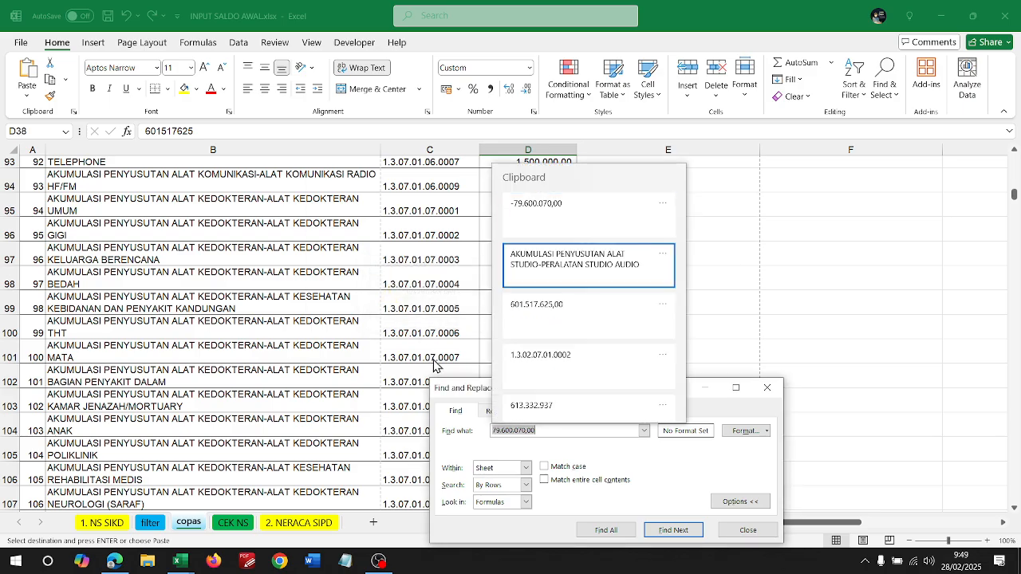
{"action": "key", "text": "Return"}
{"action": "key", "text": "Return"}
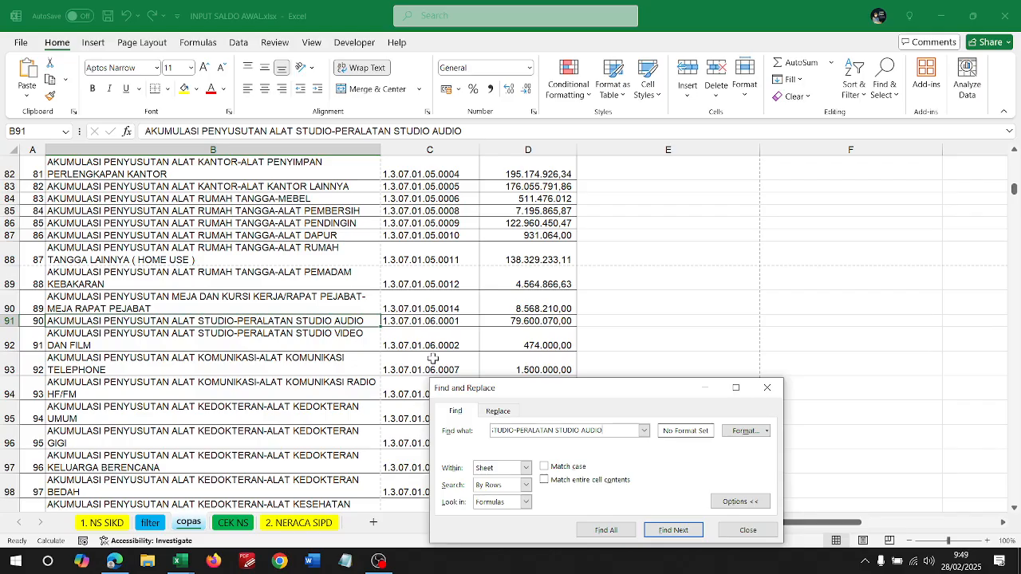
{"action": "key", "text": "Escape"}
{"action": "key", "text": "Right"}
{"action": "key", "text": "Right"}
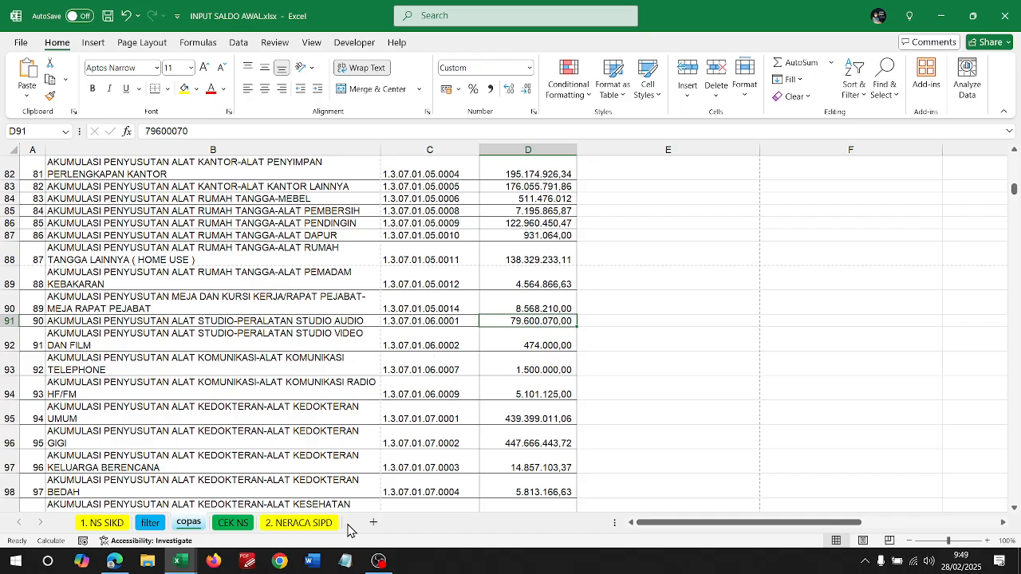
- Return to the start of the copas sheet, then open Notepad and begin a numbered list with "1."
{"action": "scroll", "coordinate": [129, 335], "scroll_direction": "up", "scroll_amount": 20}
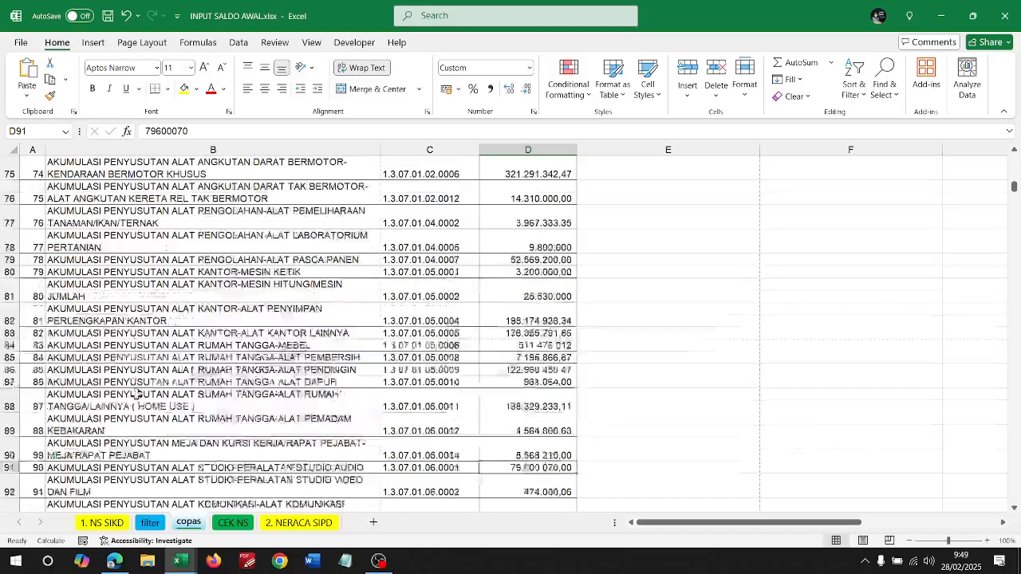
{"action": "left_click", "coordinate": [344, 560]}
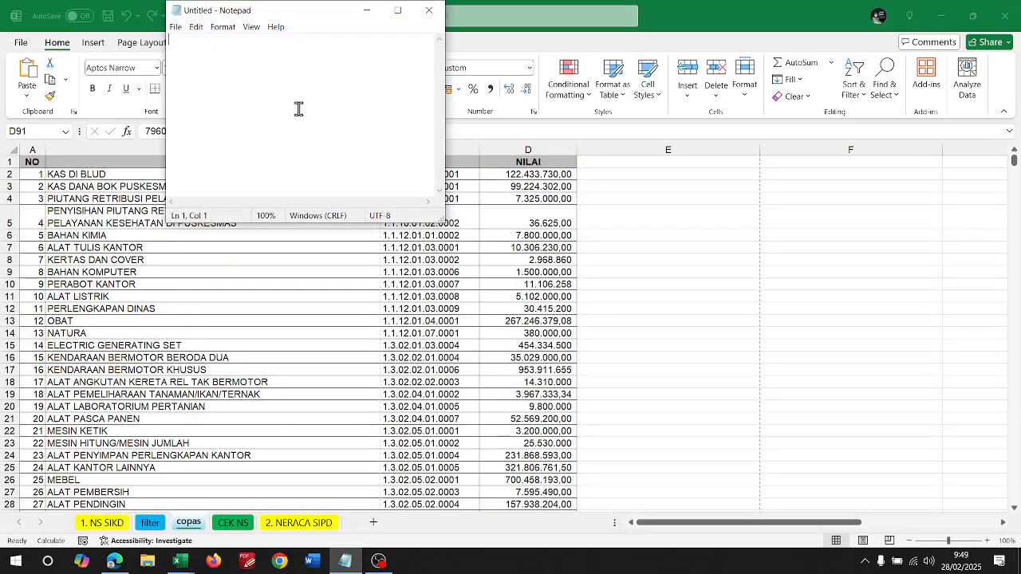
{"action": "type", "text": "1."}
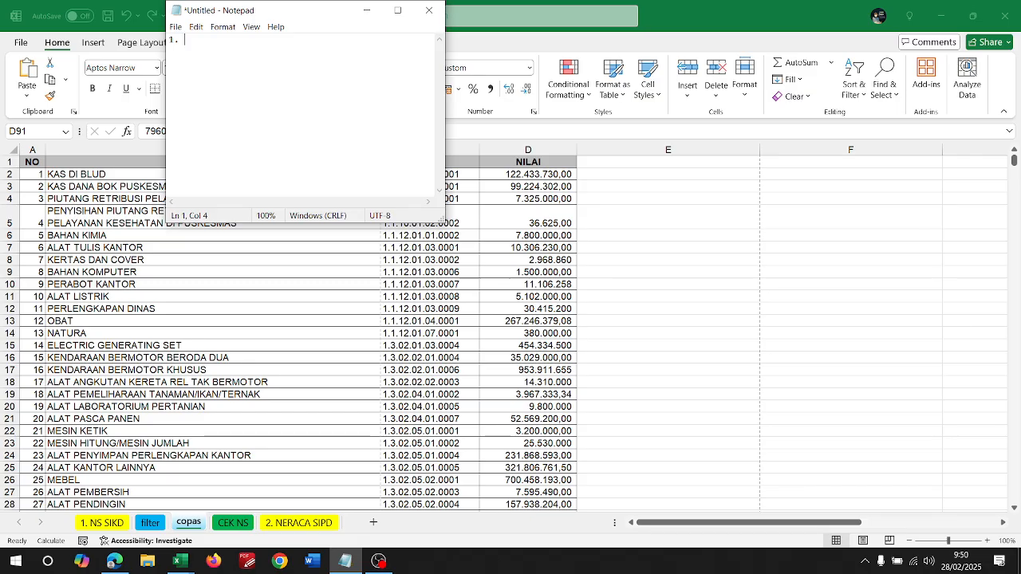
- Look through the 1. NS SIKD, filter, copas and CEK NS sheets of the Excel workbook, ending on copas
{"action": "key", "text": "alt+Tab"}
{"action": "left_click", "coordinate": [107, 523]}
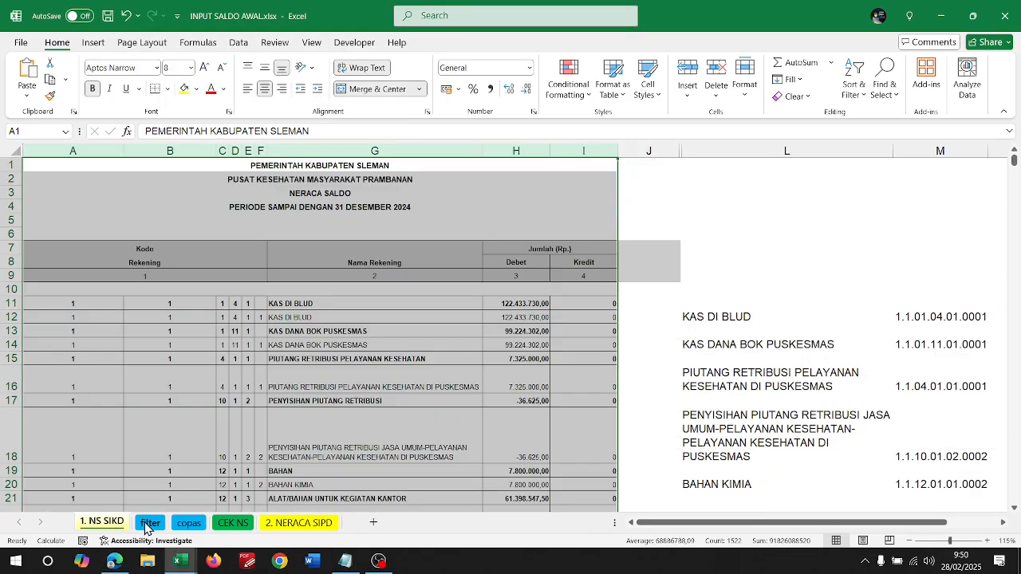
{"action": "left_click", "coordinate": [148, 525]}
{"action": "left_click", "coordinate": [187, 525]}
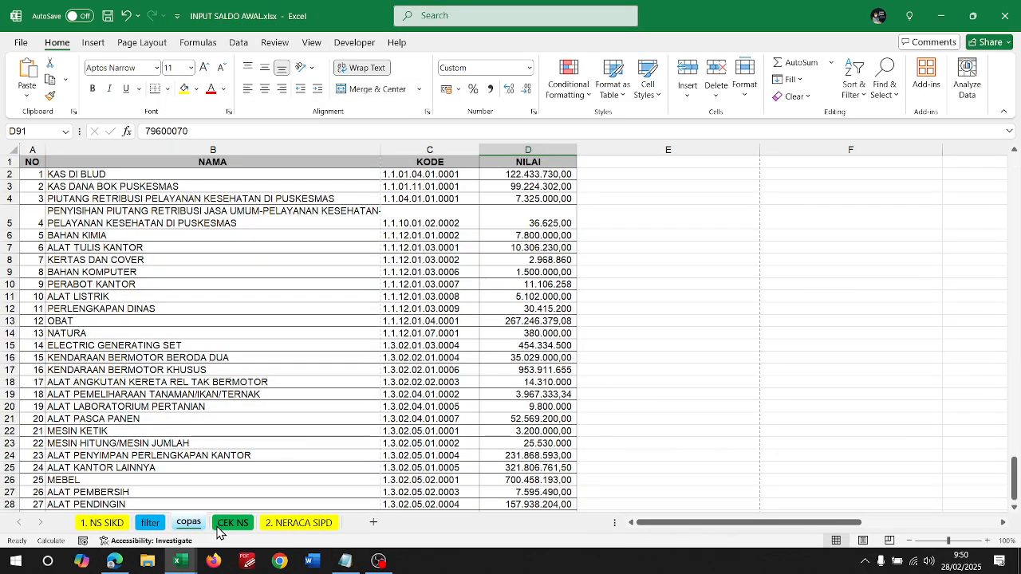
{"action": "left_click", "coordinate": [232, 525]}
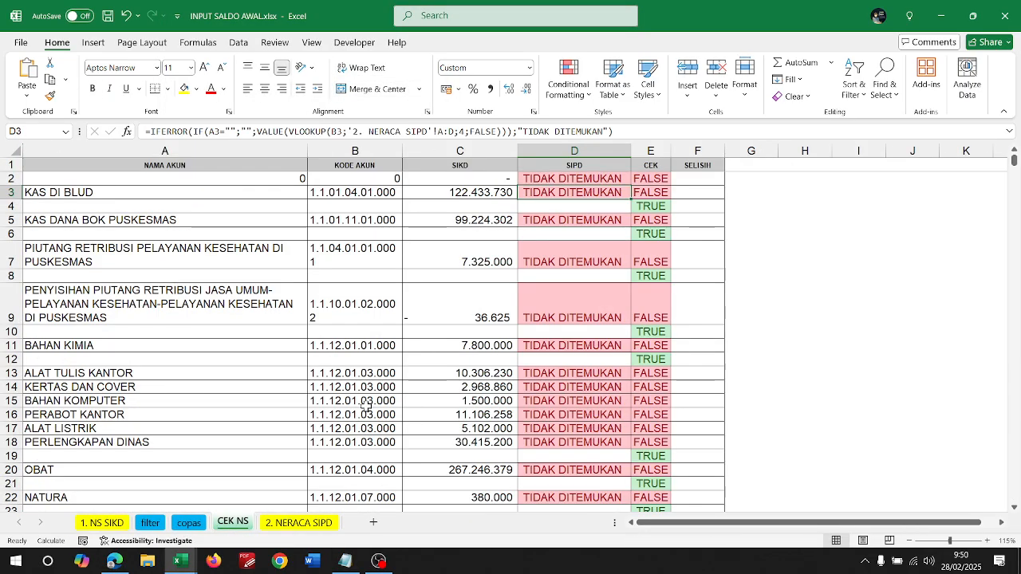
{"action": "left_click", "coordinate": [188, 523]}
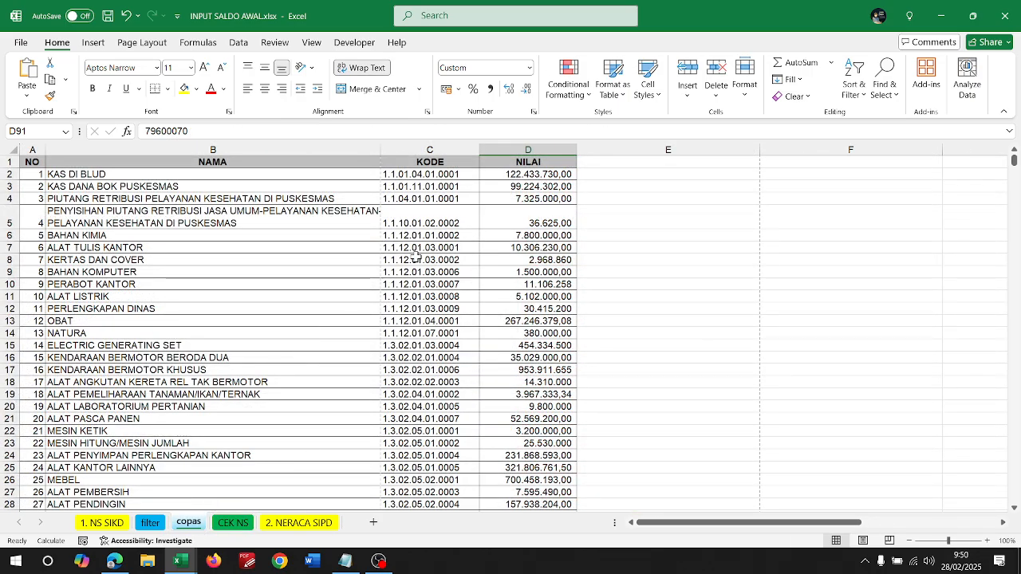
- In Notepad, write "pastikan kode, nama, nilai sudah sesuai" and "2. - (akumulasi, penyisihan) -> +", maximizing the window and enlarging the text to 180%
{"action": "key", "text": "alt+Tab"}
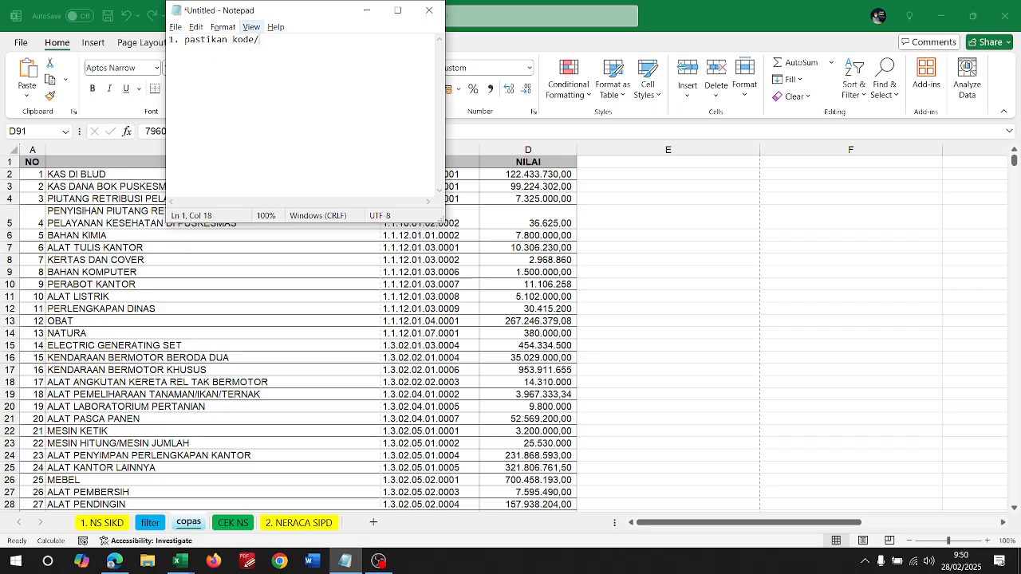
{"action": "key", "text": "ctrl+shift+Left"}
{"action": "key", "text": "ctrl+shift+Left"}
{"action": "key", "text": "ctrl+shift+Left"}
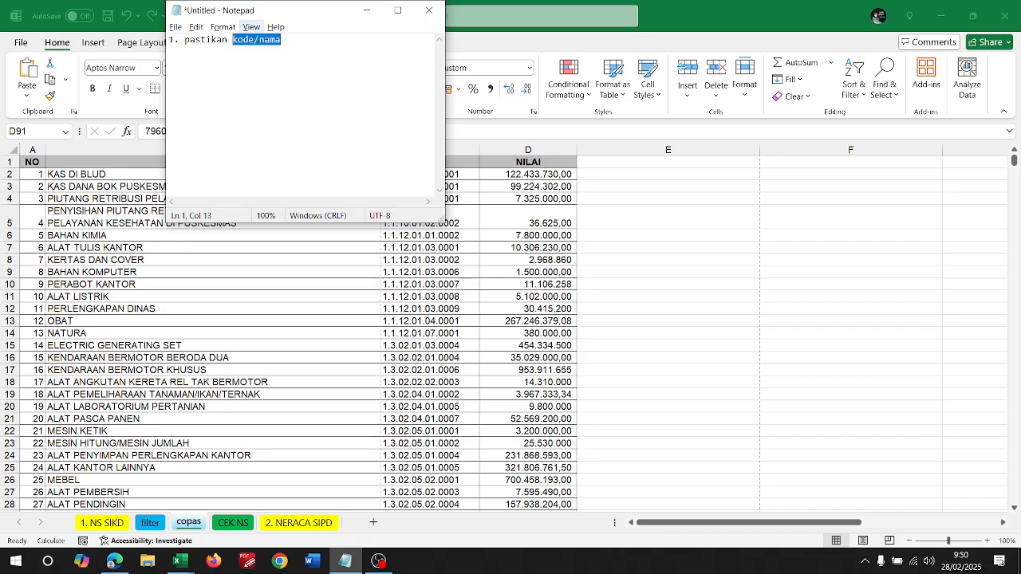
{"action": "type", "text": "kod"}
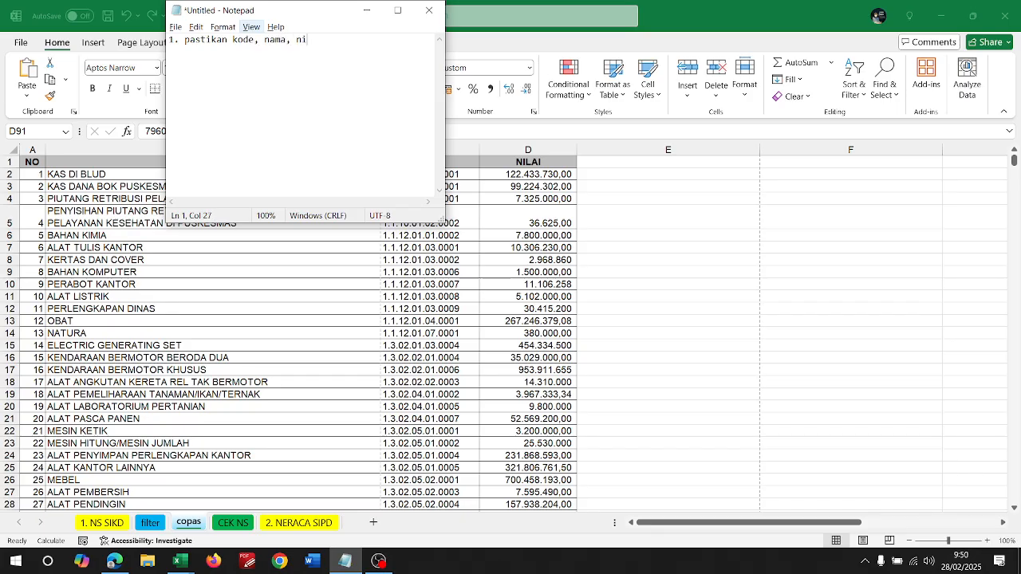
{"action": "key", "text": "BackSpace"}
{"action": "type", "text": "."}
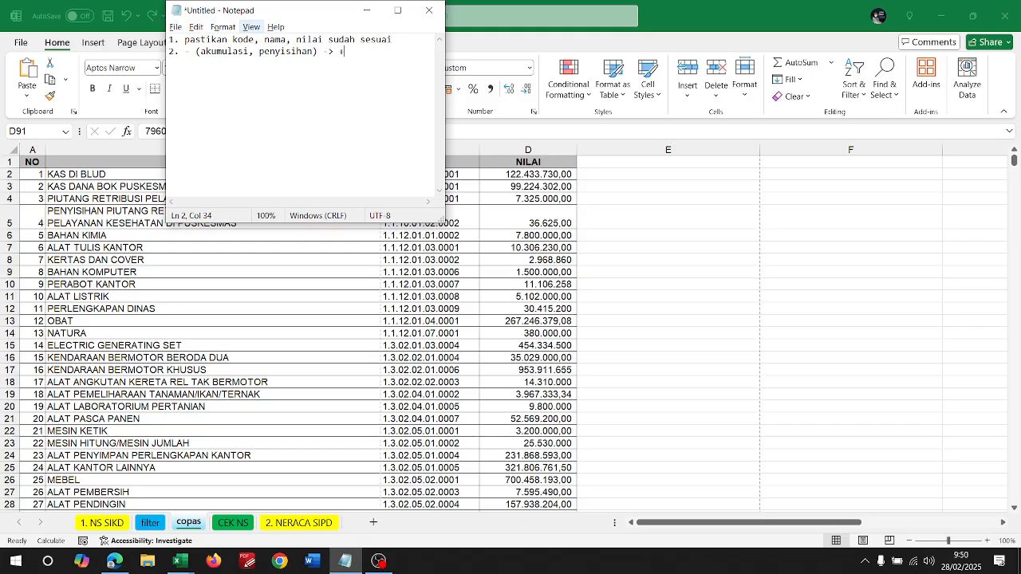
{"action": "key", "text": "super+Up"}
{"action": "scroll", "coordinate": [262, 103], "scroll_direction": "up", "scroll_amount": 16, "text": "ctrl"}
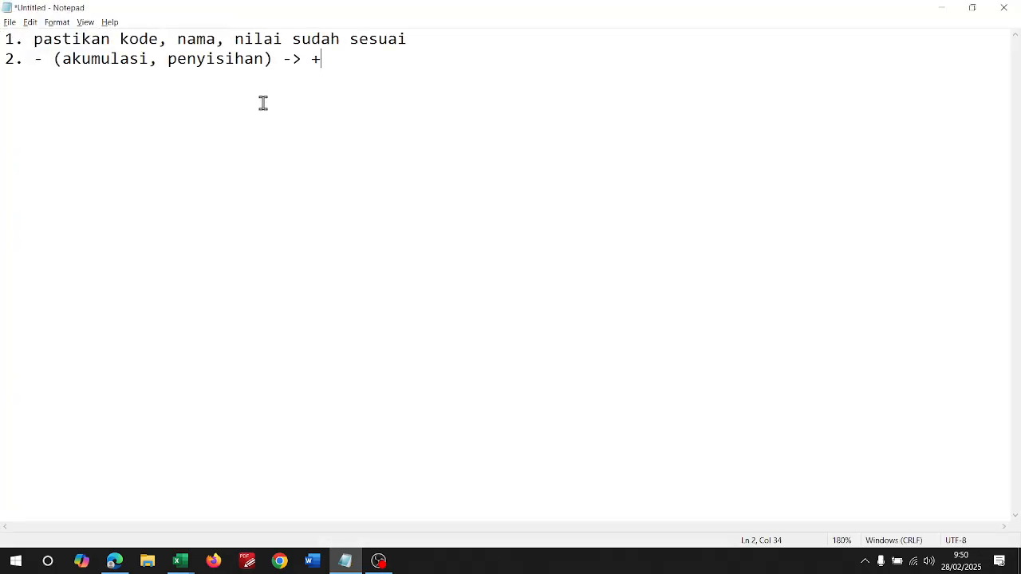
- Return to the copas sheet and review the accounts down to EKUITAS in row 131, selecting its name, code and value
{"action": "key", "text": "alt+Tab"}
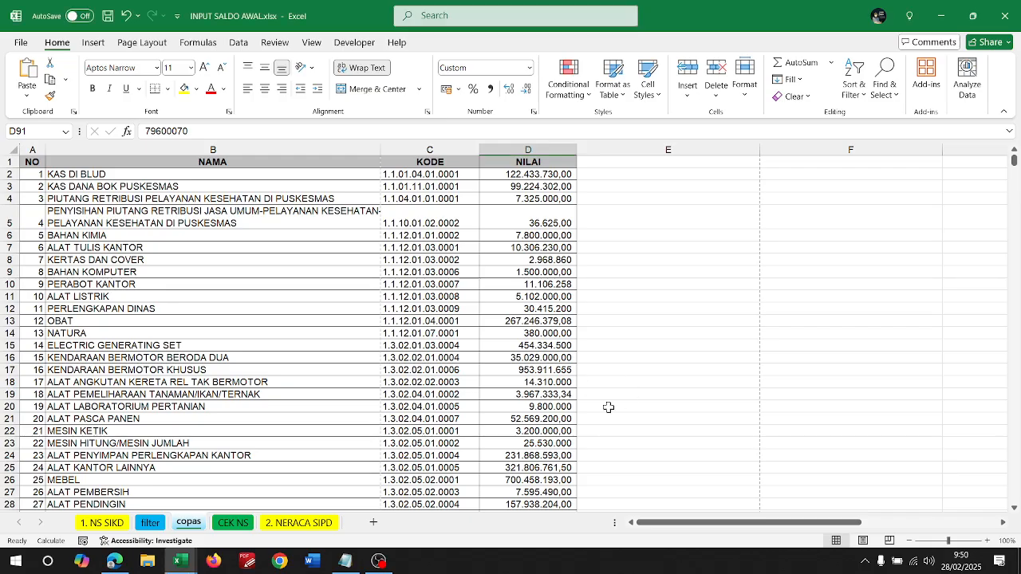
{"action": "scroll", "coordinate": [528, 435], "scroll_direction": "down", "scroll_amount": 11}
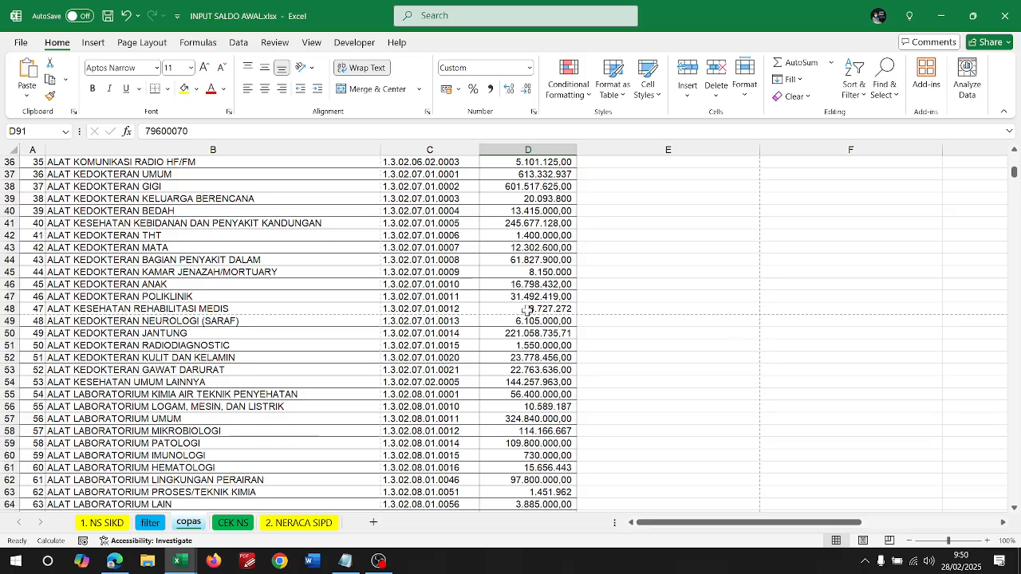
{"action": "scroll", "coordinate": [278, 473], "scroll_direction": "down", "scroll_amount": 7}
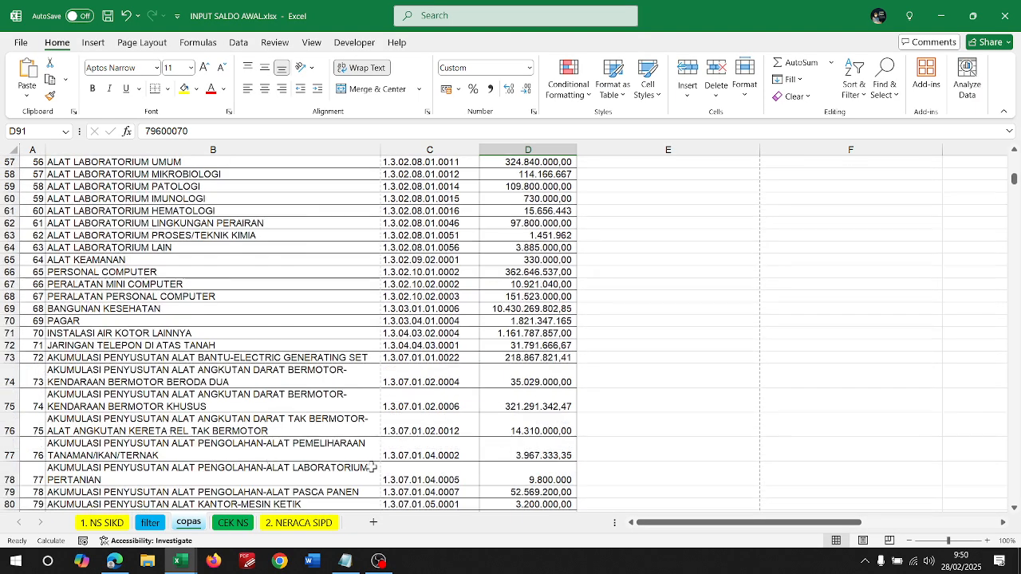
{"action": "scroll", "coordinate": [371, 467], "scroll_direction": "down", "scroll_amount": 18}
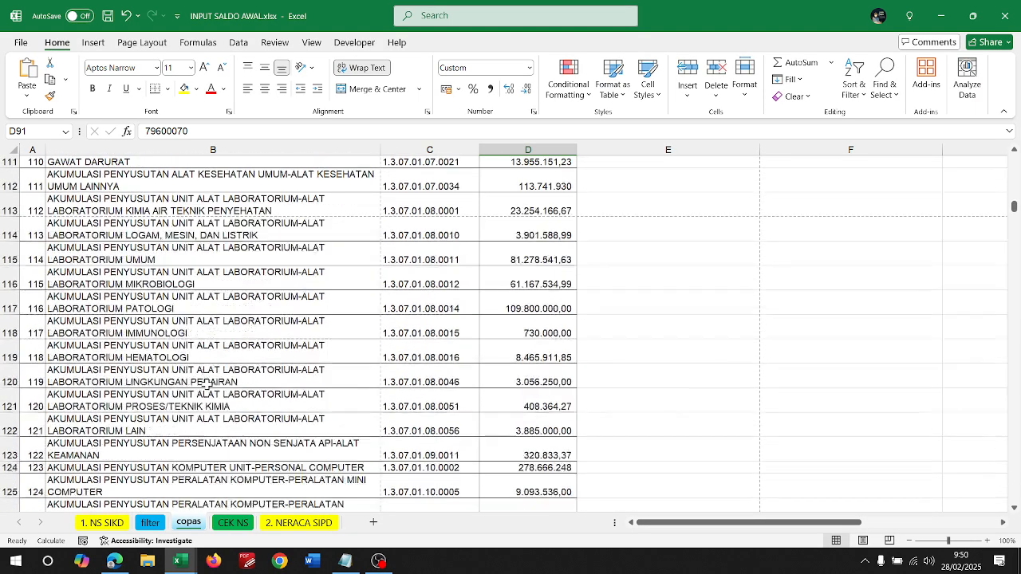
{"action": "scroll", "coordinate": [207, 385], "scroll_direction": "down", "scroll_amount": 4}
{"action": "scroll", "coordinate": [207, 384], "scroll_direction": "up", "scroll_amount": 3}
{"action": "scroll", "coordinate": [207, 384], "scroll_direction": "down", "scroll_amount": 3}
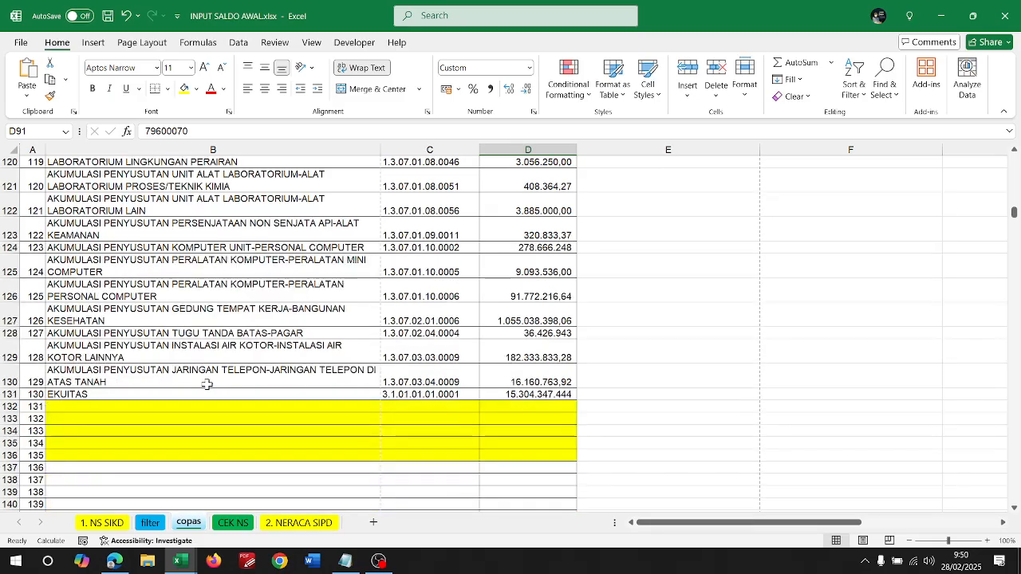
{"action": "left_click_drag", "start_coordinate": [118, 396], "coordinate": [479, 405]}
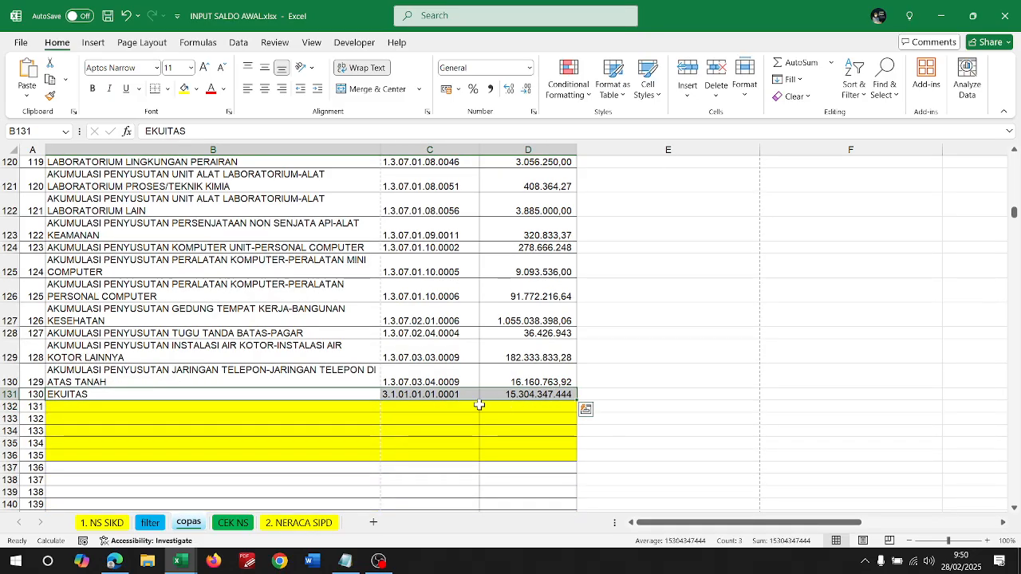
{"action": "left_click_drag", "start_coordinate": [127, 397], "coordinate": [115, 397]}
{"action": "left_click", "coordinate": [73, 393]}
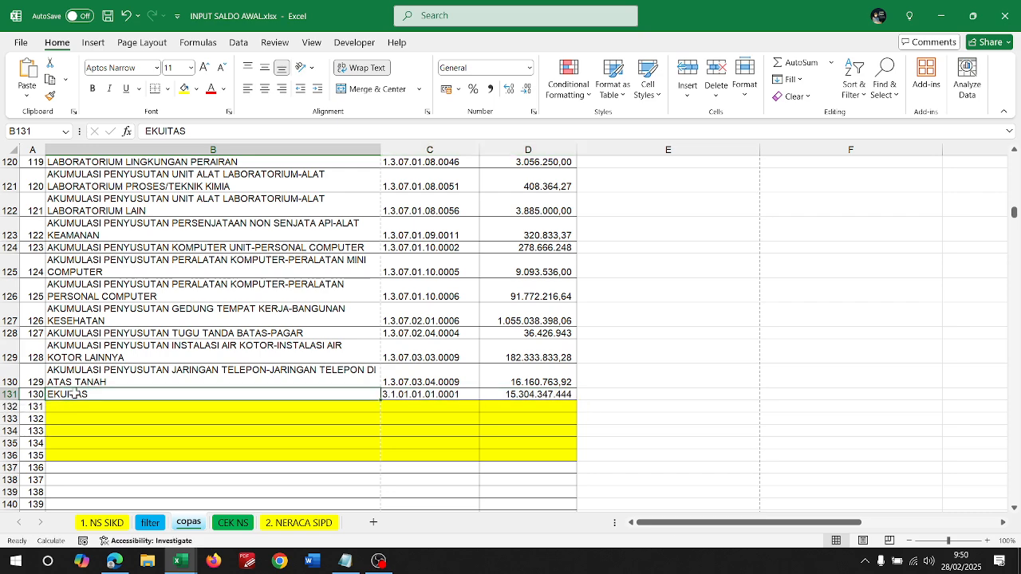
- Copy the account name EKUITAS from the copas sheet and search for it in SIPD's Kode Rekening field
{"action": "key", "text": "ctrl+c"}
{"action": "key", "text": "alt+Tab"}
{"action": "left_click", "coordinate": [553, 327]}
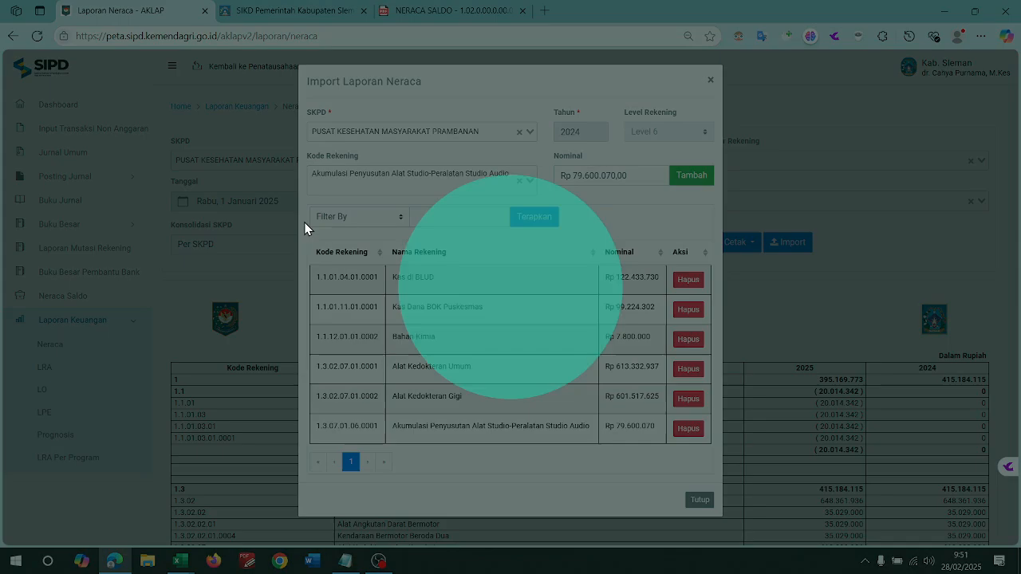
{"action": "left_click", "coordinate": [382, 180]}
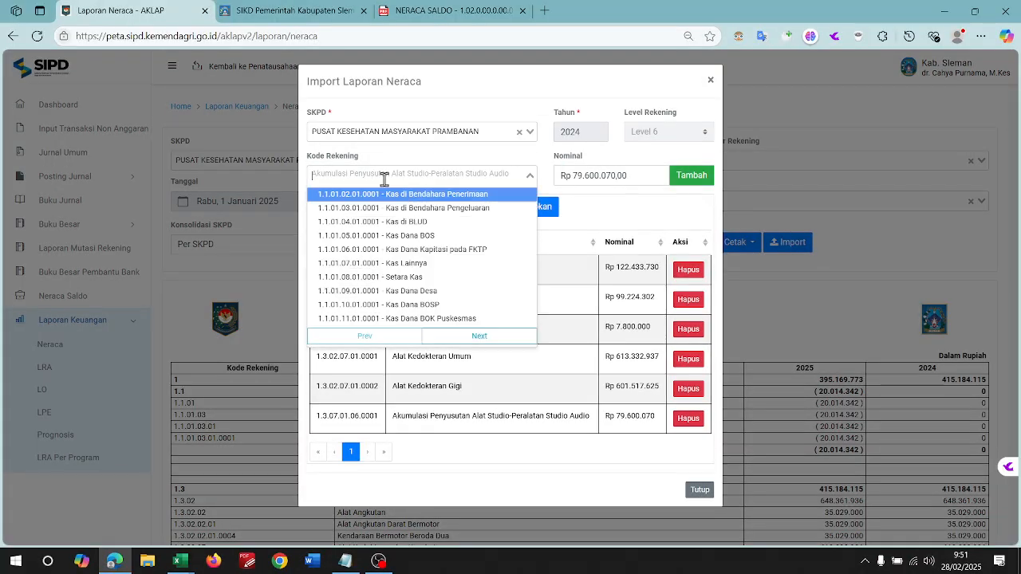
{"action": "key", "text": "ctrl+v"}
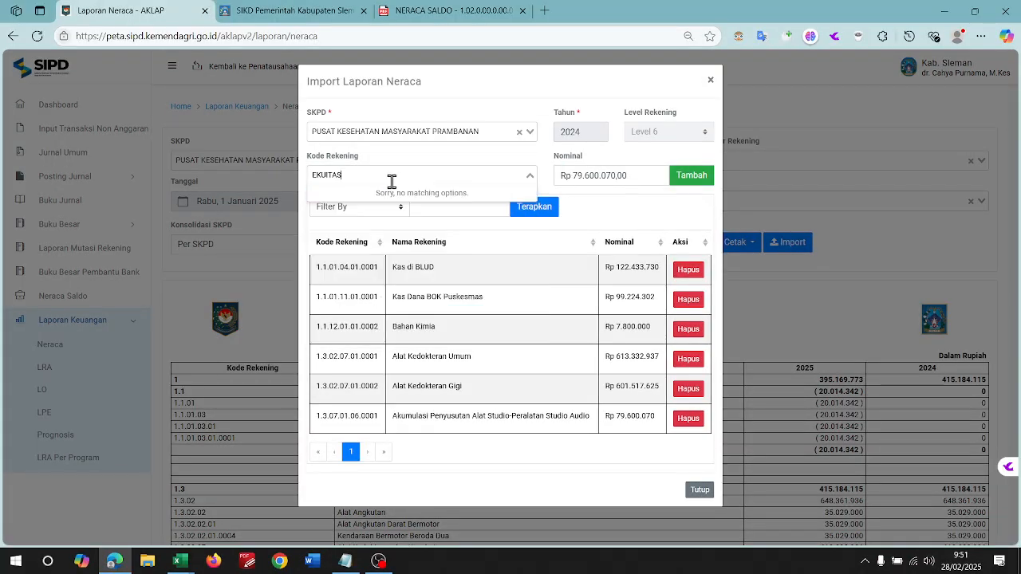
- Copy the EKUITAS code 3.1.01.01.01.0001 from the copas sheet and search Kode Rekening by that code
{"action": "key", "text": "alt+Tab"}
{"action": "left_click", "coordinate": [399, 396]}
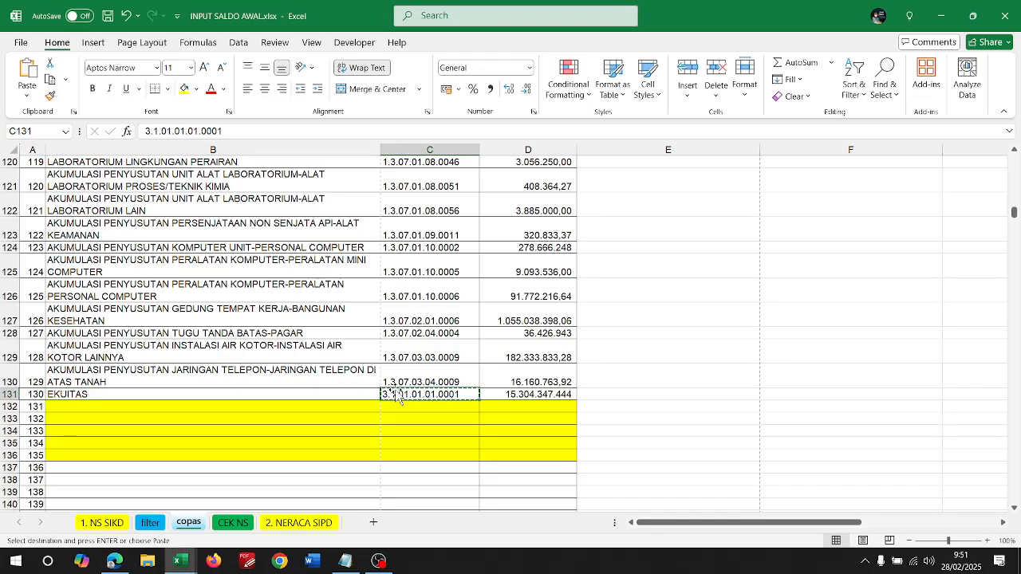
{"action": "key", "text": "ctrl+c"}
{"action": "key", "text": "alt+Tab"}
{"action": "key", "text": "ctrl+v"}
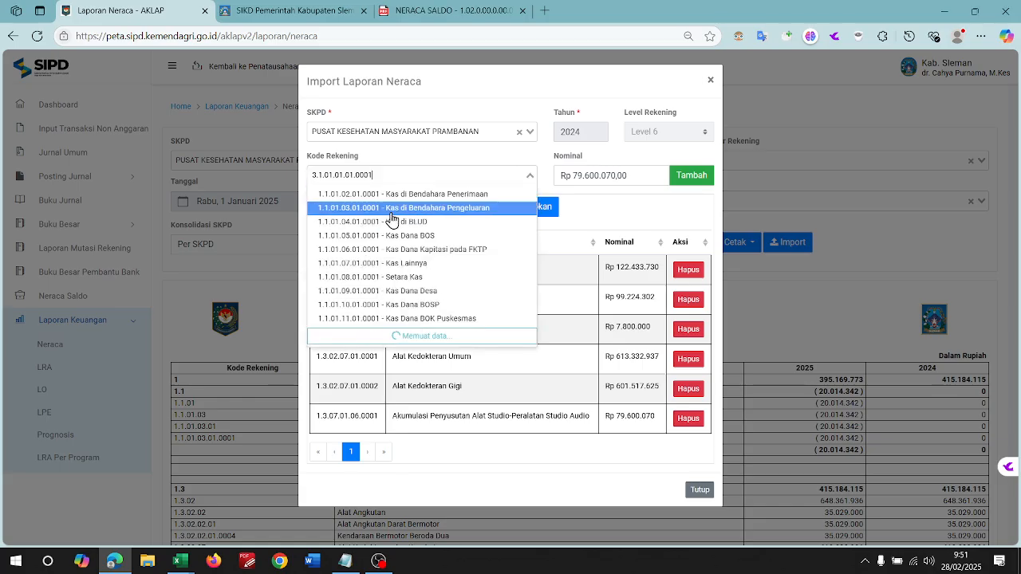
- Return to the copas sheet, select the EKUITAS row's data, then select the KAS DI BLUD and KAS DANA BOK PUSKESMAS rows
{"action": "key", "text": "alt+Tab"}
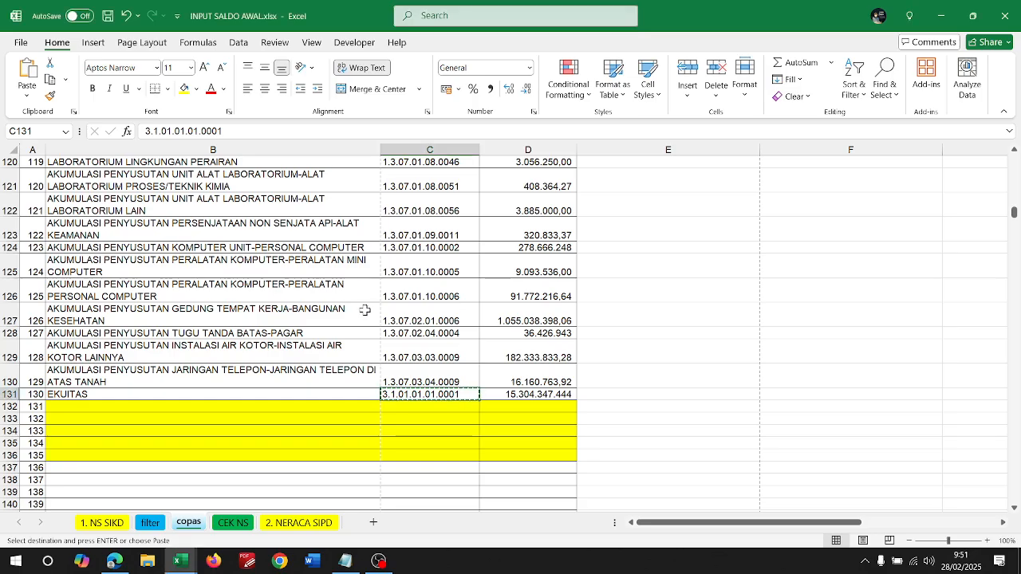
{"action": "left_click_drag", "start_coordinate": [538, 391], "coordinate": [163, 395]}
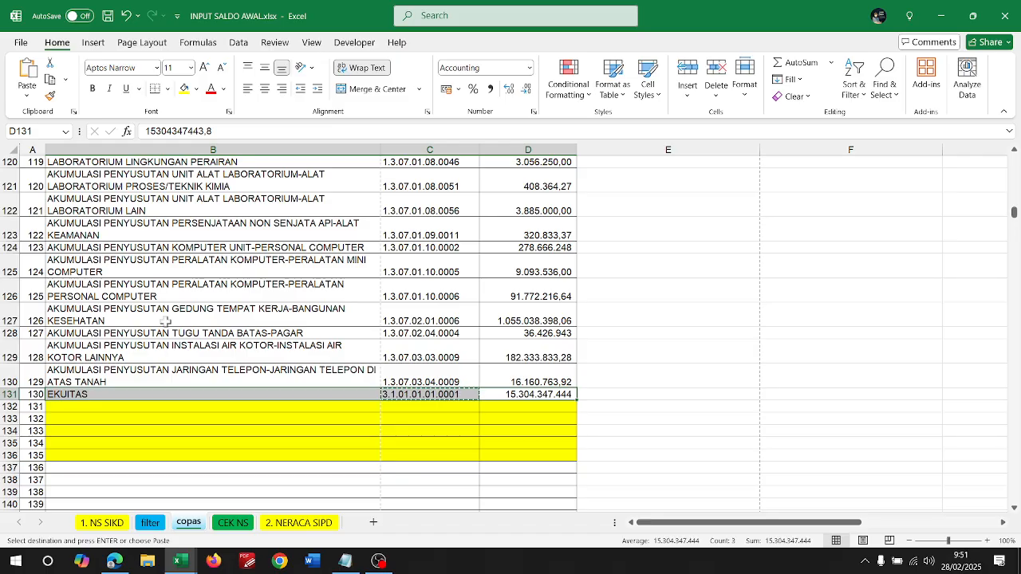
{"action": "scroll", "coordinate": [345, 416], "scroll_direction": "up", "scroll_amount": 3}
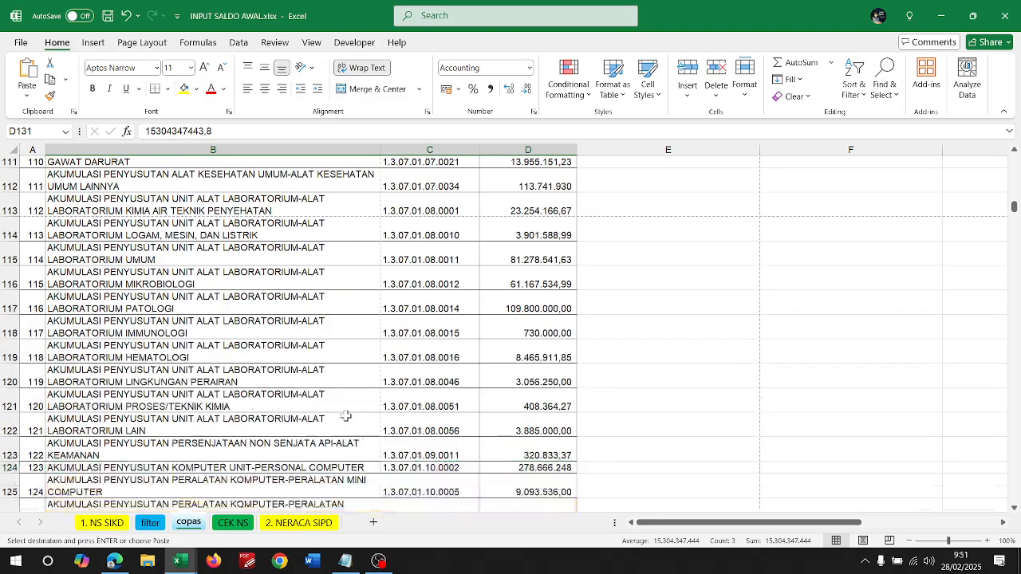
{"action": "scroll", "coordinate": [345, 416], "scroll_direction": "up", "scroll_amount": 20}
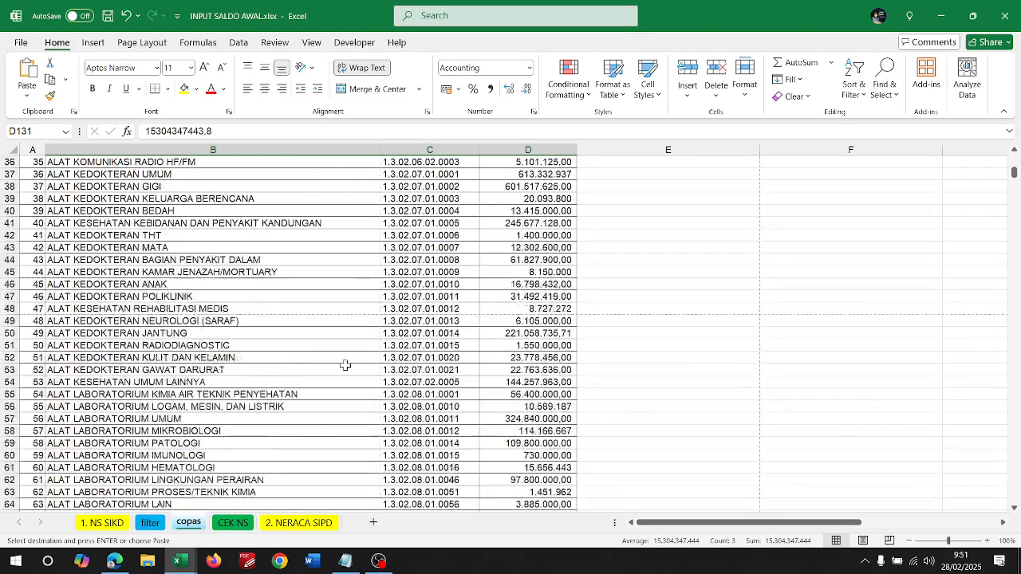
{"action": "scroll", "coordinate": [345, 365], "scroll_direction": "up", "scroll_amount": 12}
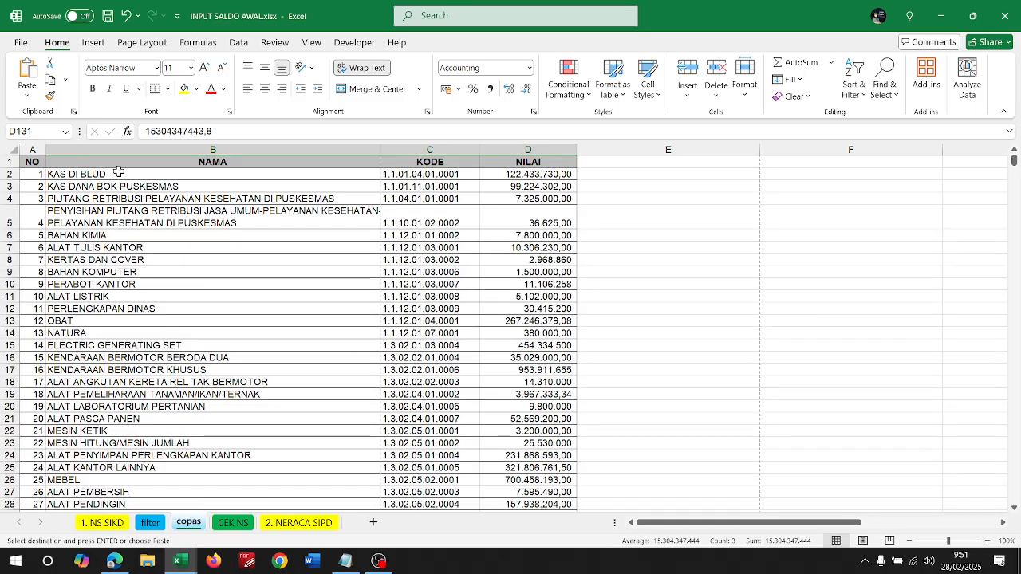
{"action": "left_click_drag", "start_coordinate": [128, 174], "coordinate": [514, 190]}
{"action": "key", "text": "ctrl+v"}
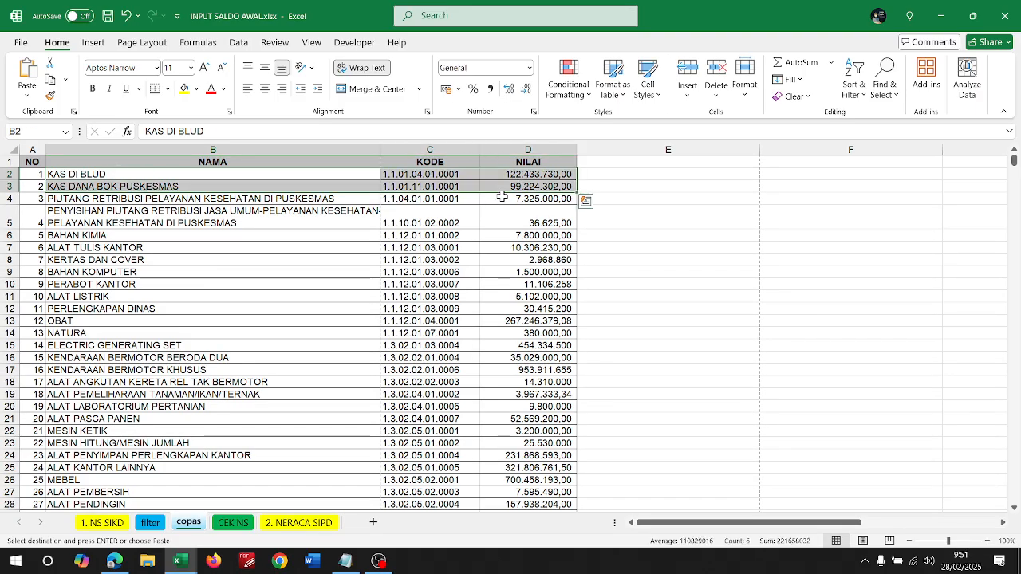
- Switch to Notepad, add the note "3. ekuitas tidak melalui neraca" and start item "4."
{"action": "left_click", "coordinate": [429, 226]}
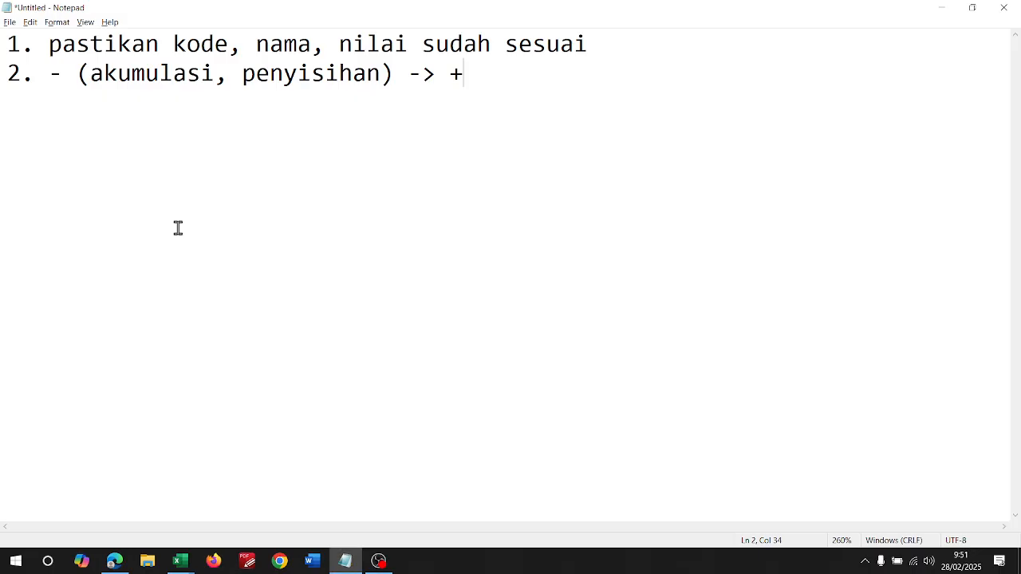
{"action": "key", "text": "Return"}
{"action": "type", "text": "3. ekuitas"}
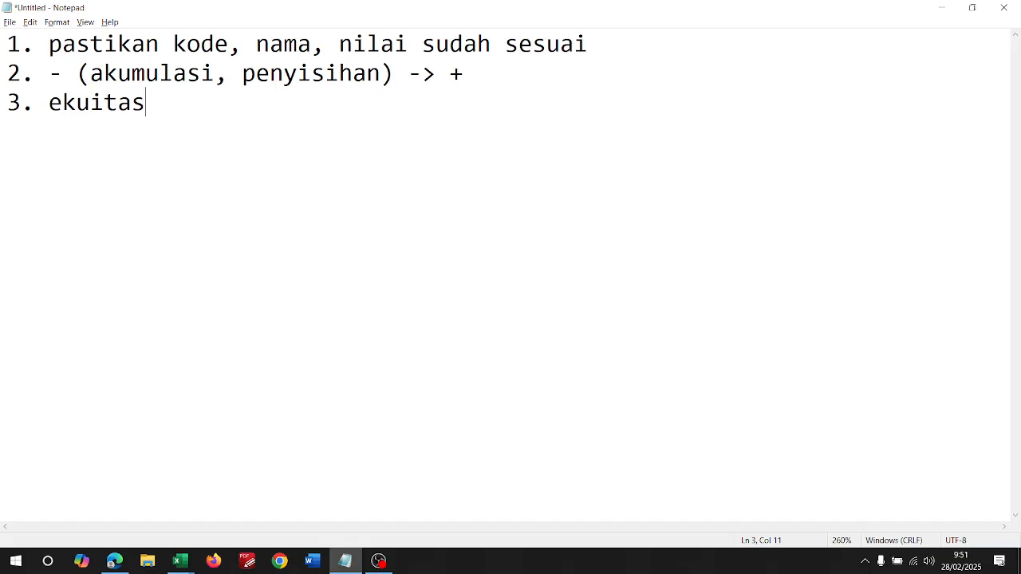
{"action": "type", "text": "w tidak melalui neraca"}
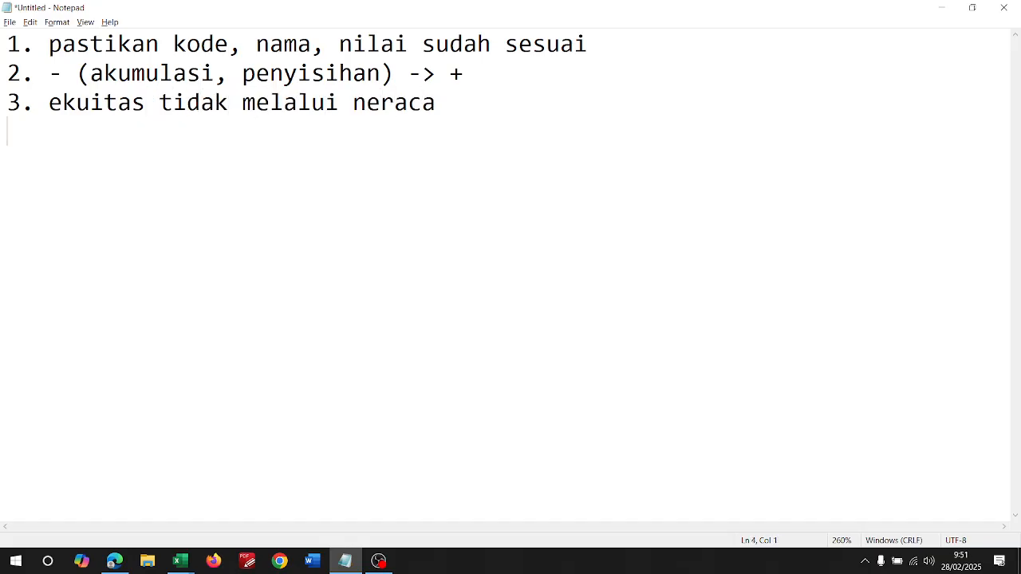
{"action": "type", "text": "4."}
- Return to INPUT SALDO AWAL.xlsx and fill the PENYISIHAN PIUTANG RETRIBUSI account's name, code and value in row 5 with yellow
{"action": "key", "text": "alt+Tab"}
{"action": "key", "text": "alt+Tab"}
{"action": "key", "text": "Tab"}
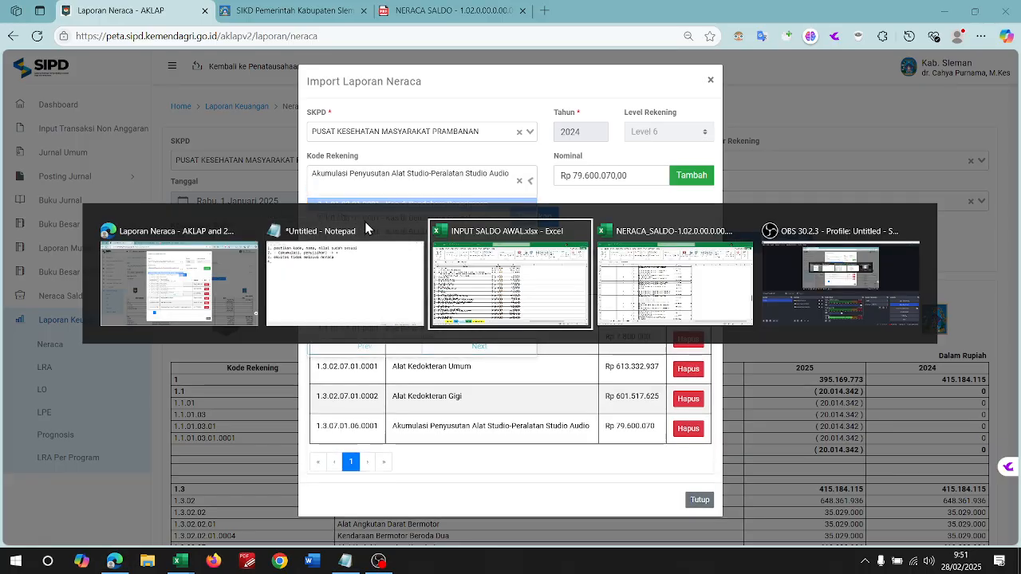
{"action": "left_click", "coordinate": [507, 287]}
{"action": "left_click", "coordinate": [165, 235]}
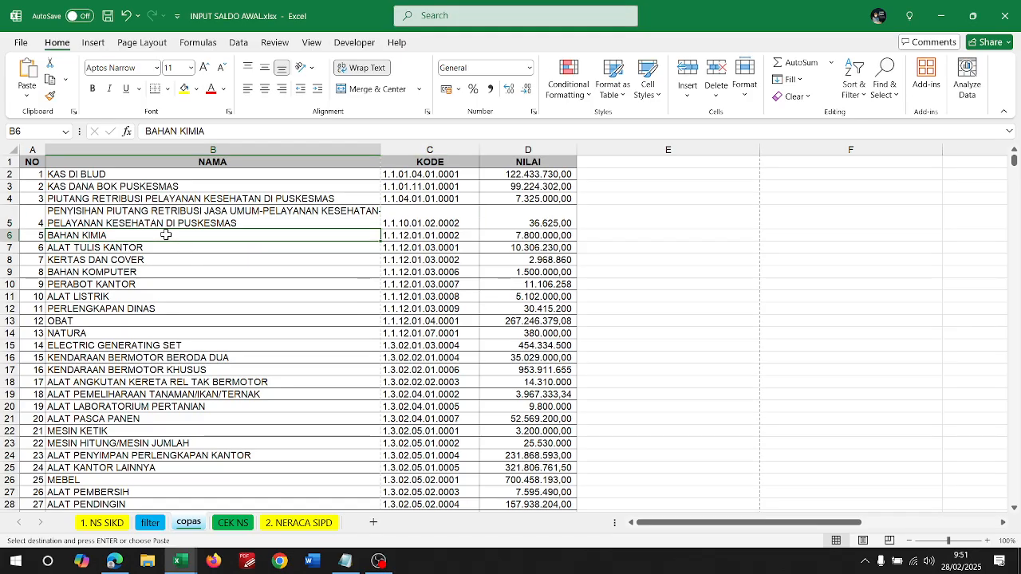
{"action": "left_click", "coordinate": [285, 209]}
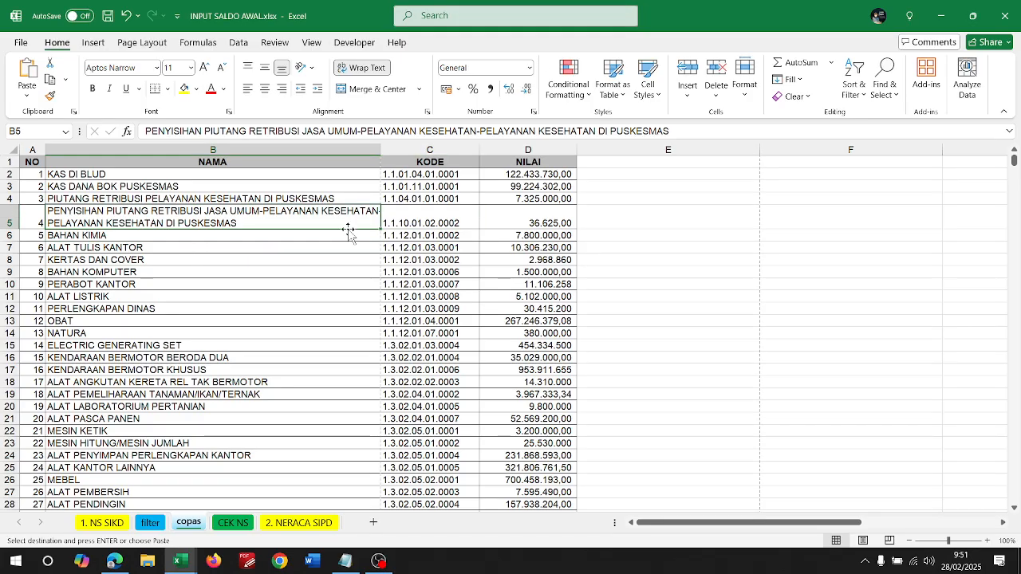
{"action": "left_click_drag", "start_coordinate": [351, 220], "coordinate": [534, 222]}
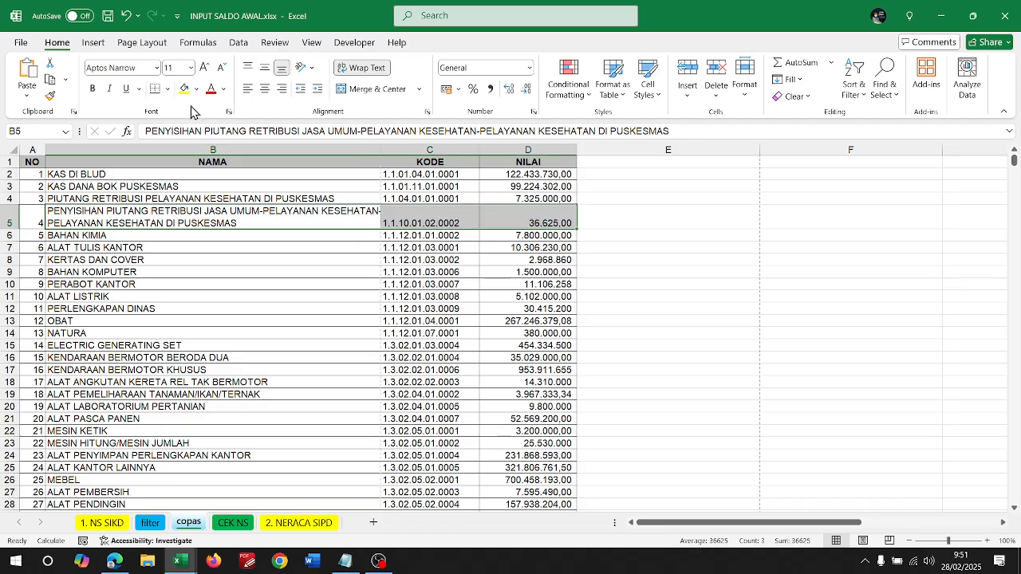
{"action": "left_click", "coordinate": [185, 89]}
- Copy code 1.1.10.01.02.0002 from row 5, search Kode Rekening for it in SIPD and choose the account it matches
{"action": "left_click", "coordinate": [429, 220]}
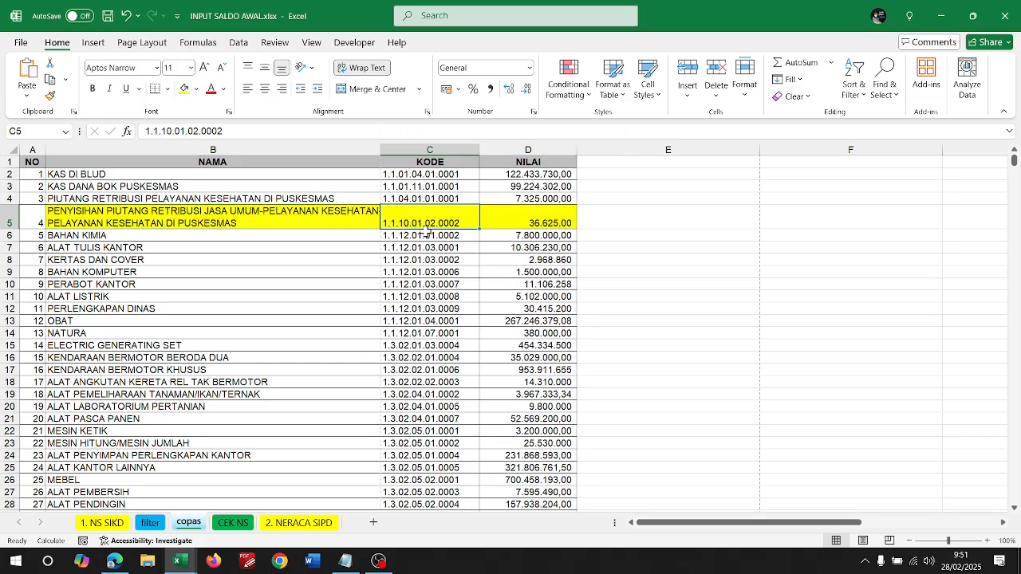
{"action": "key", "text": "ctrl+c"}
{"action": "key", "text": "alt+Tab"}
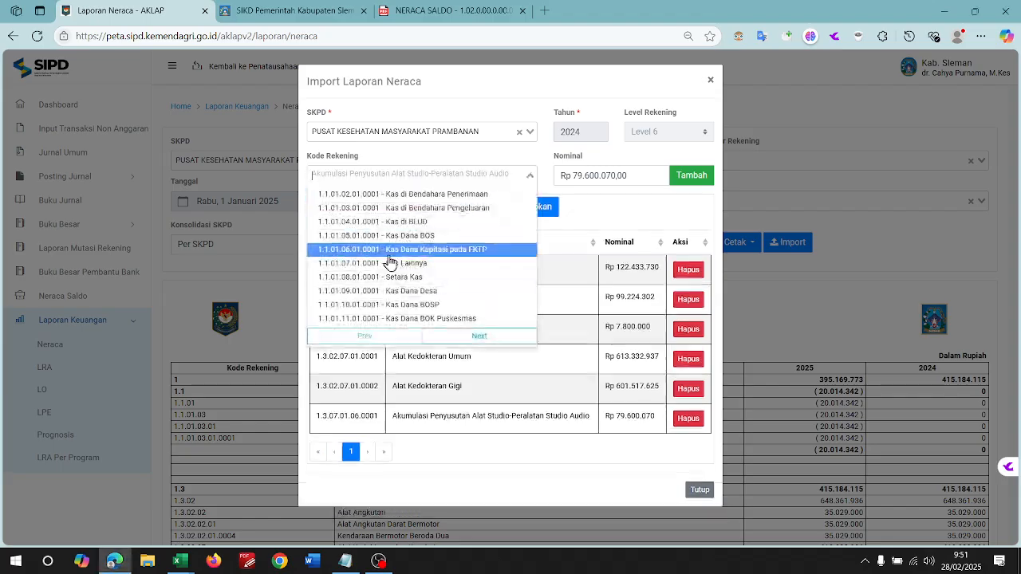
{"action": "key", "text": "alt+Tab"}
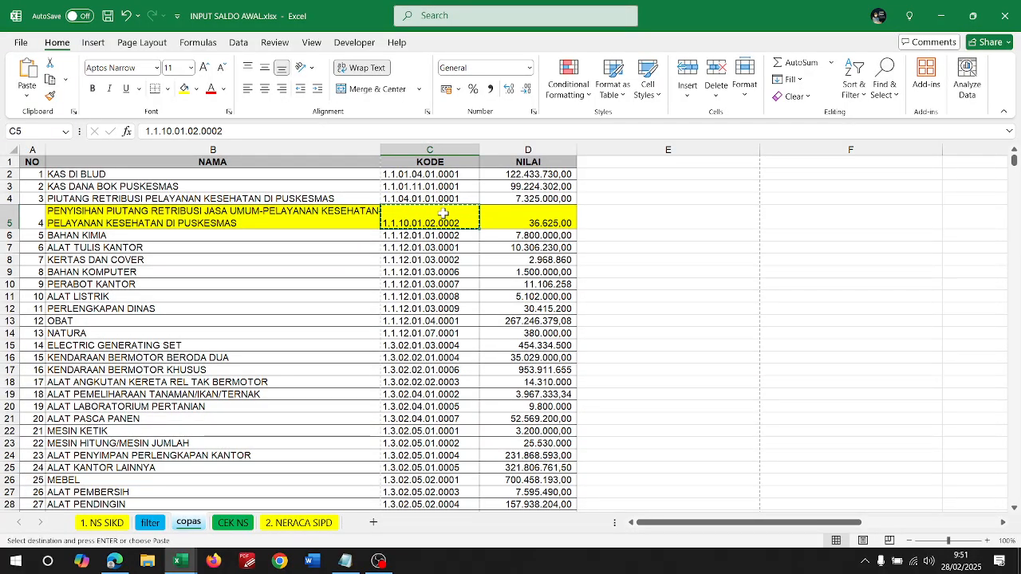
{"action": "key", "text": "alt+Tab"}
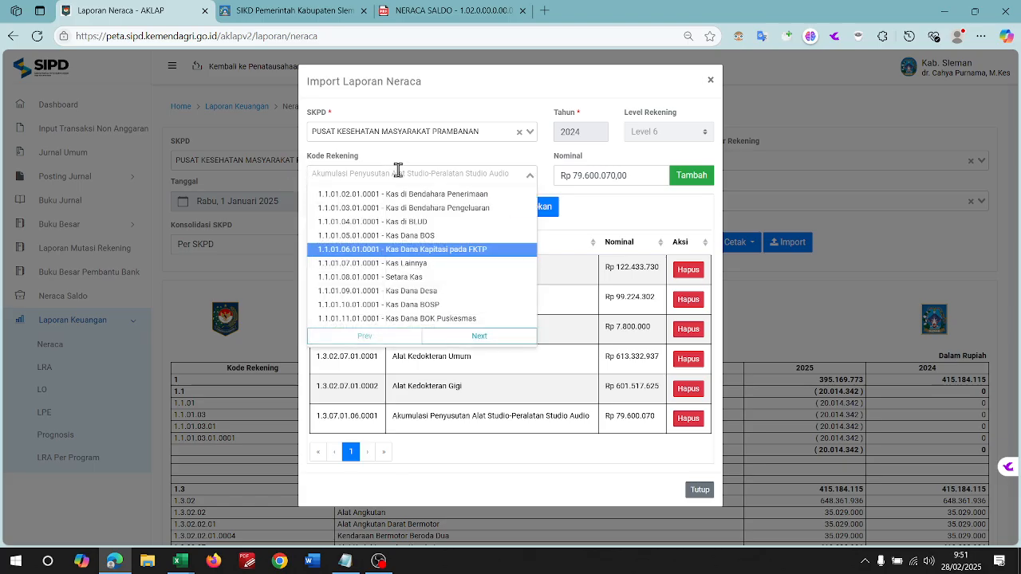
{"action": "key", "text": "ctrl+v"}
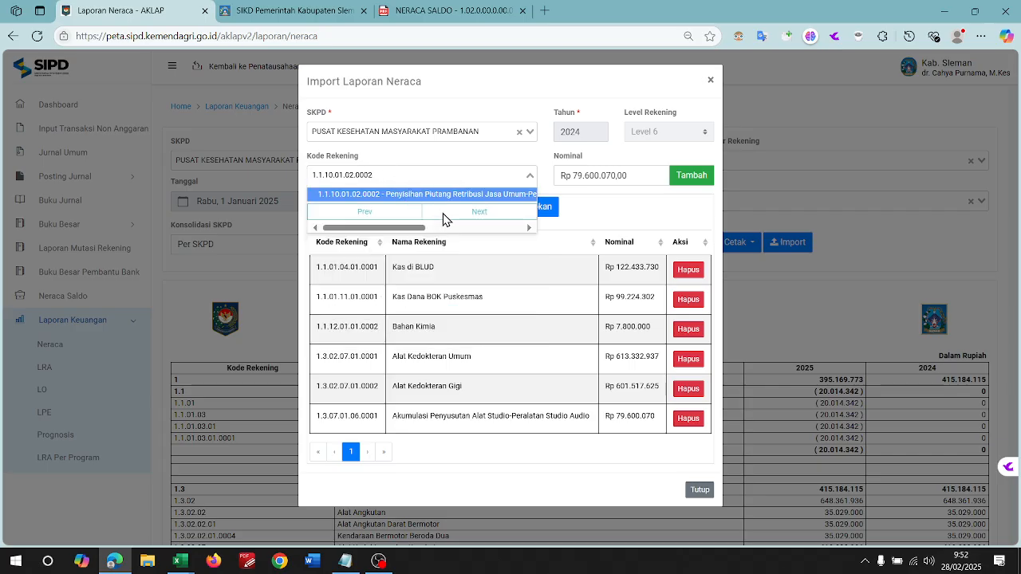
{"action": "left_click", "coordinate": [366, 195]}
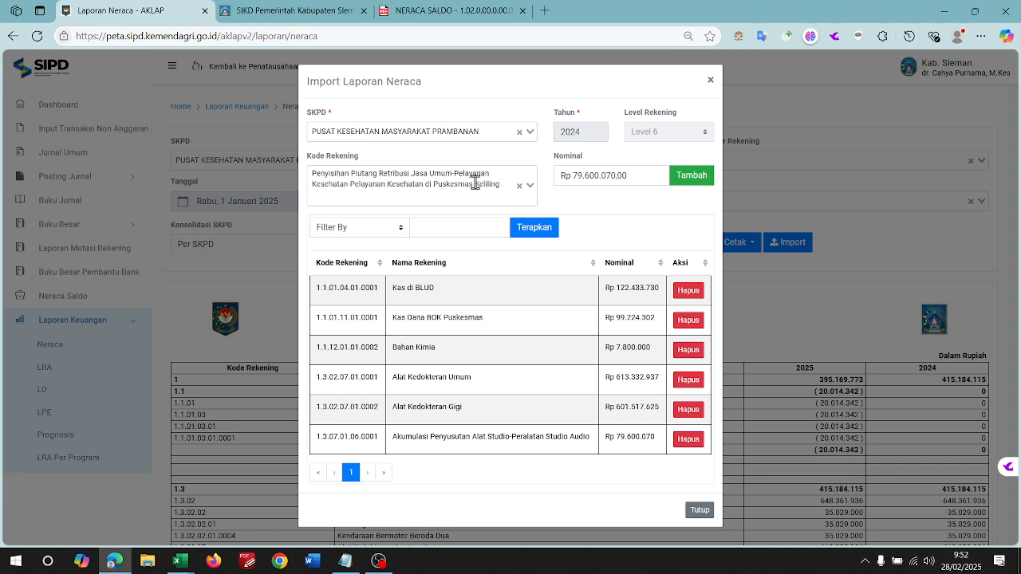
- Search Kode Rekening by the account name copied from row 5 and choose the Penyisihan Piutang Retribusi account ending in "Pelayanan Kesehatan di Puskesmas"
{"action": "left_click", "coordinate": [423, 184]}
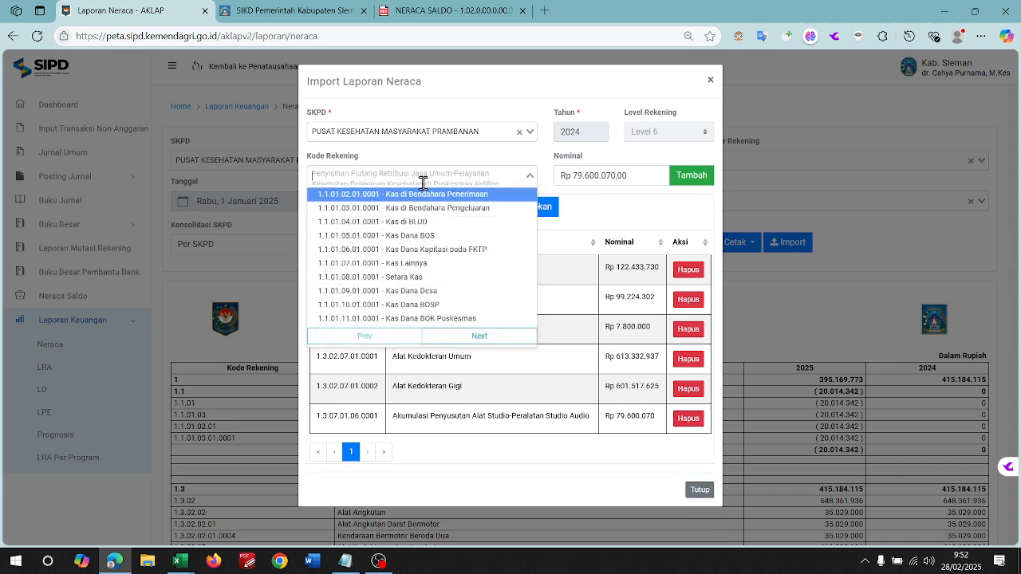
{"action": "left_click", "coordinate": [423, 184]}
{"action": "key", "text": "alt+Tab"}
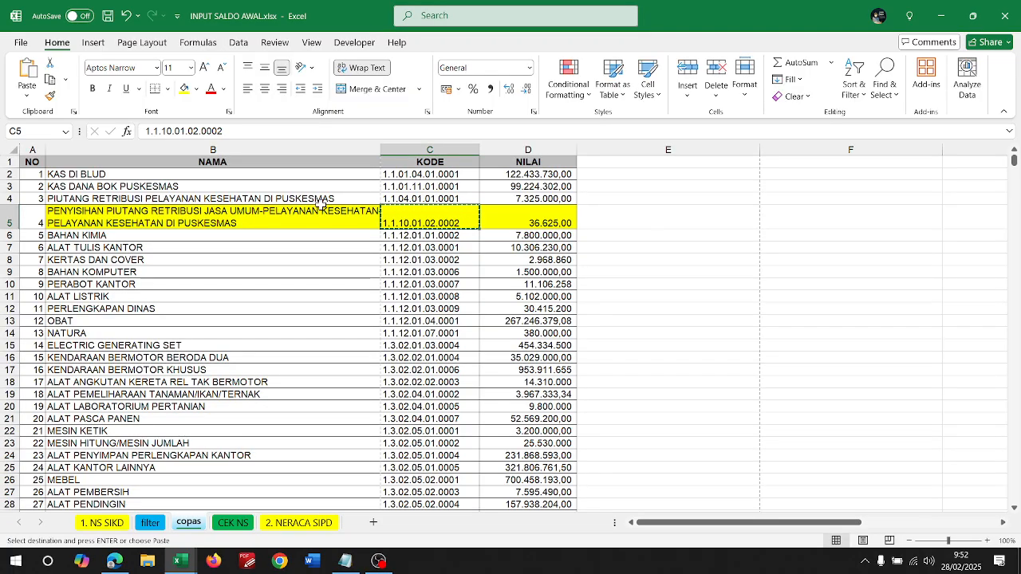
{"action": "left_click", "coordinate": [235, 224]}
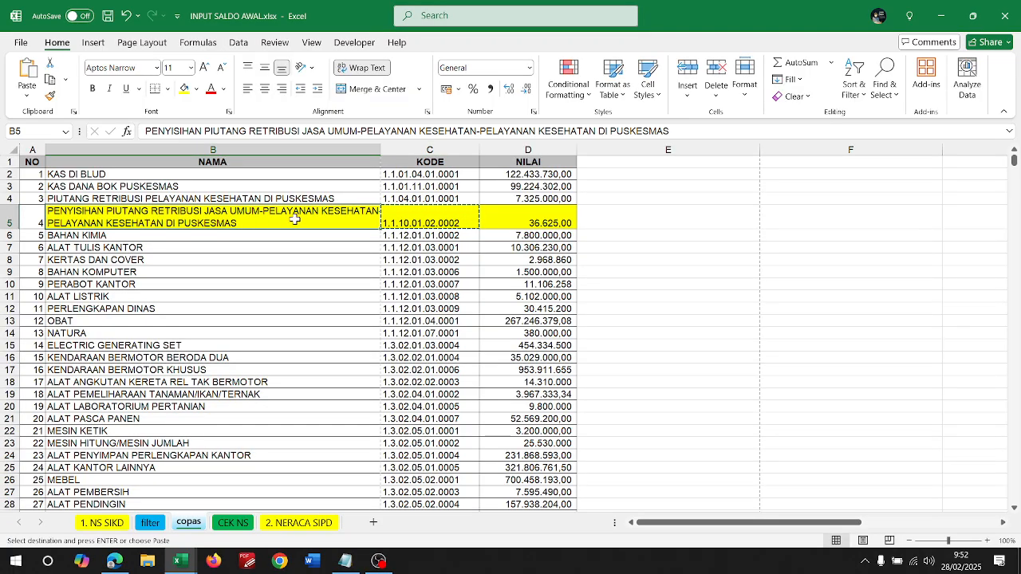
{"action": "key", "text": "alt+Tab"}
{"action": "key", "text": "alt+Tab"}
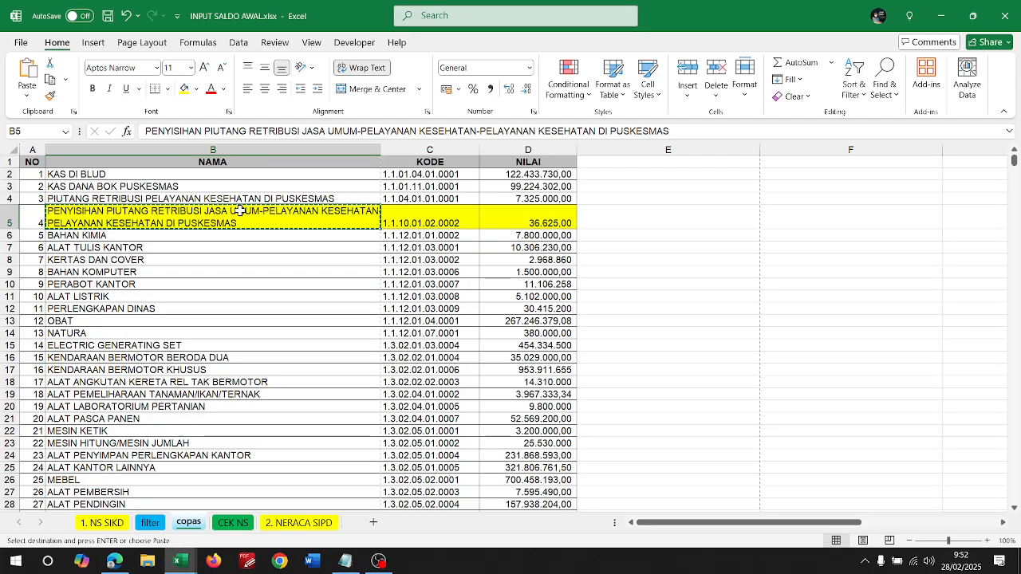
{"action": "key", "text": "alt+Tab"}
{"action": "left_click", "coordinate": [424, 185]}
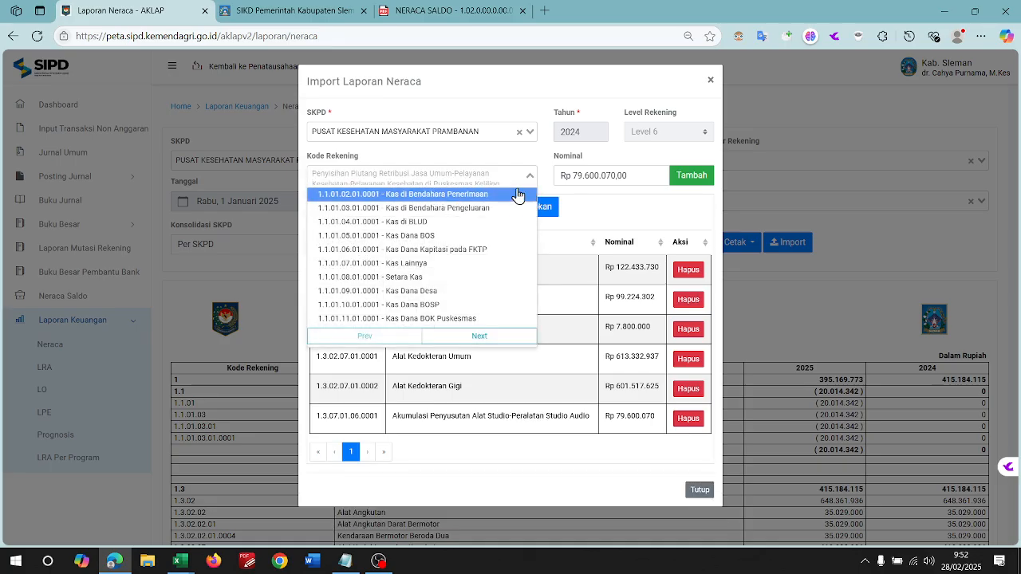
{"action": "left_click", "coordinate": [409, 182]}
{"action": "left_click", "coordinate": [478, 335]}
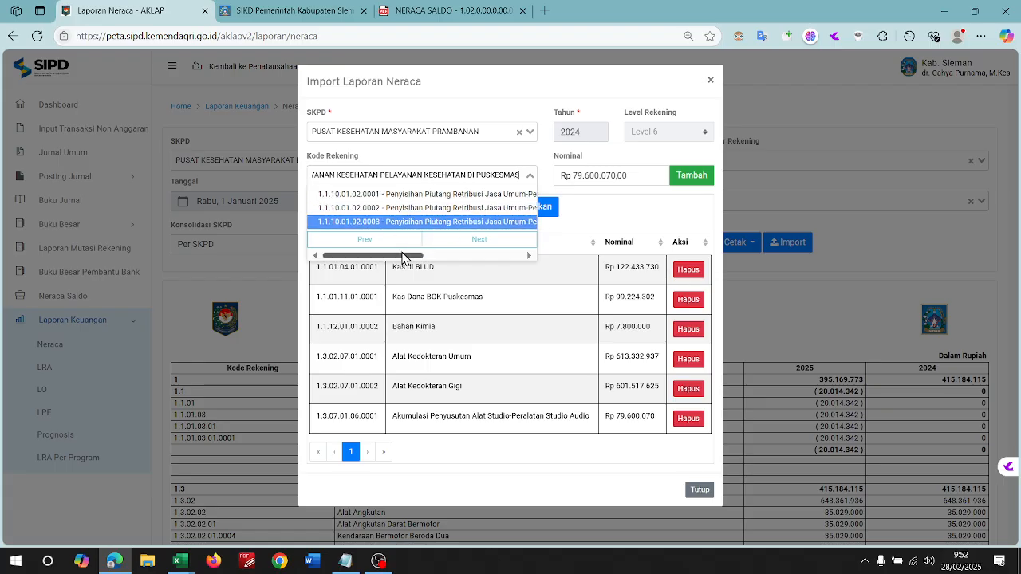
{"action": "left_click_drag", "start_coordinate": [363, 256], "coordinate": [446, 256]}
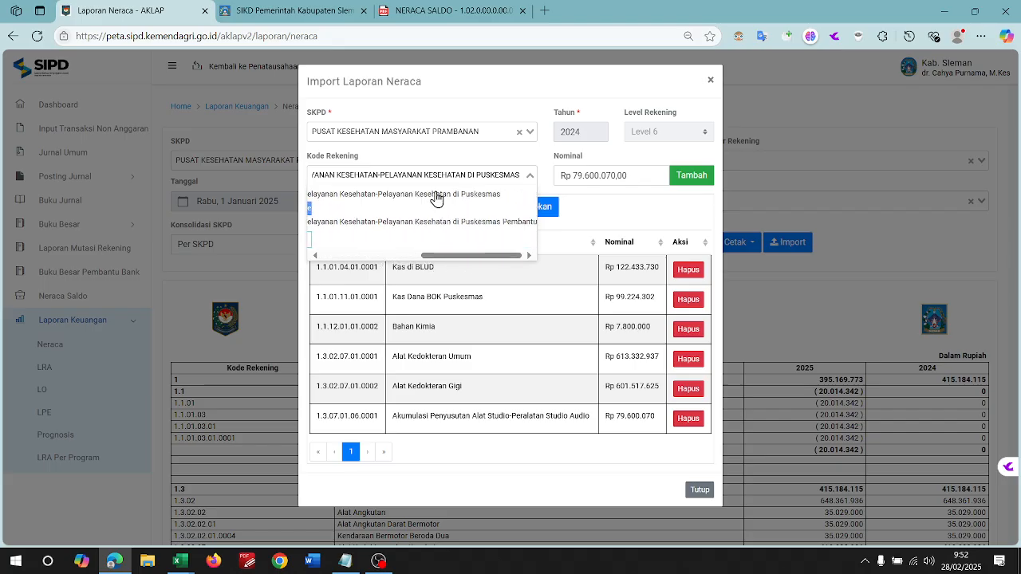
{"action": "left_click", "coordinate": [428, 193]}
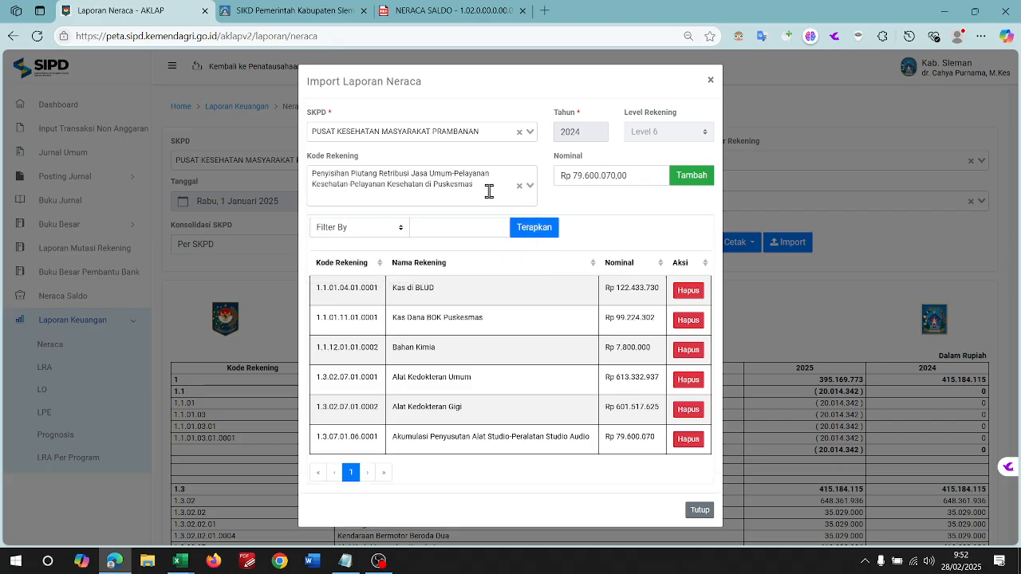
- Copy the allowance value from D5 of the copas sheet and set Nominal to Rp 36.625,00 in the import form
{"action": "key", "text": "alt+Tab"}
{"action": "left_click", "coordinate": [523, 225]}
{"action": "key", "text": "ctrl+c"}
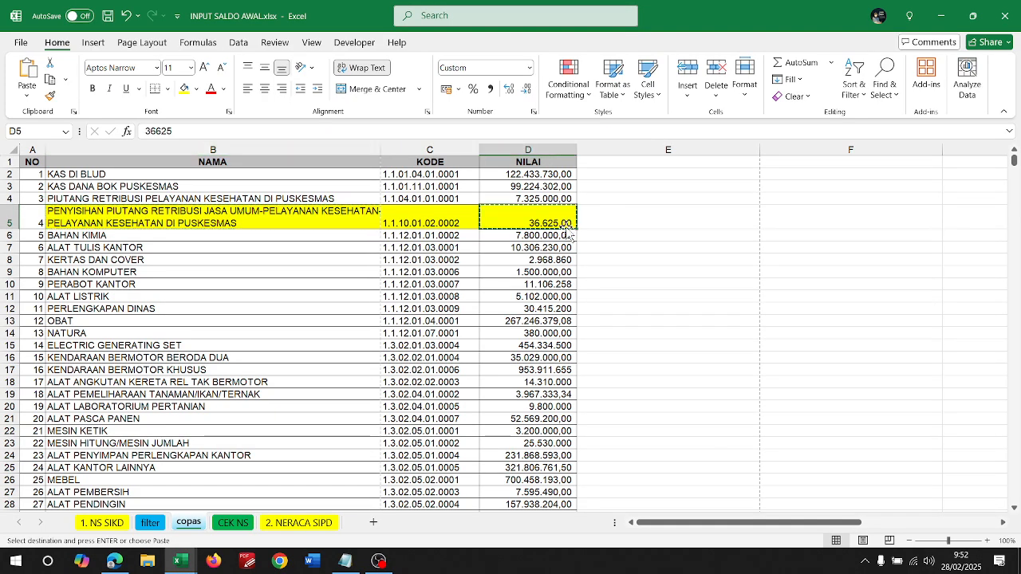
{"action": "key", "text": "alt+Tab"}
{"action": "triple_click", "coordinate": [635, 172]}
{"action": "key", "text": "ctrl+v"}
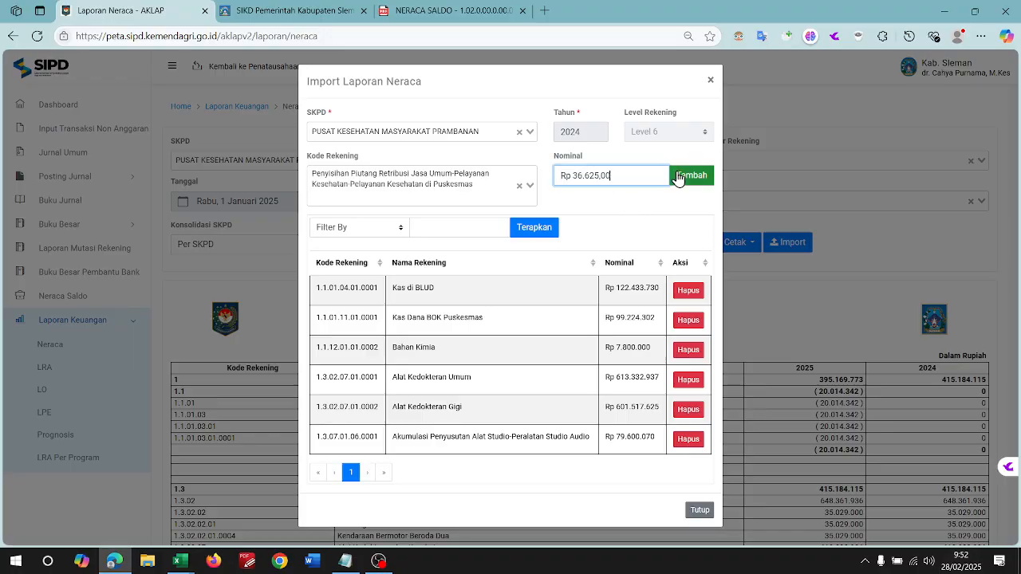
- Recheck the account name in B5 of the copas sheet, then add the Penyisihan Piutang Retribusi entry in SIPD and confirm the data is complete
{"action": "key", "text": "alt+Tab"}
{"action": "key", "text": "alt+Tab"}
{"action": "key", "text": "alt+Tab"}
{"action": "left_click", "coordinate": [90, 212]}
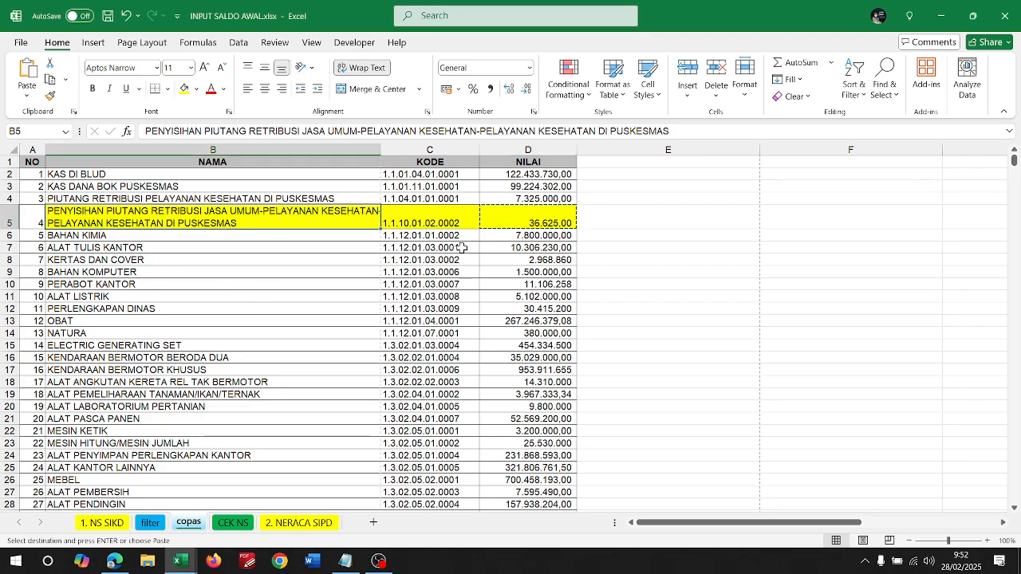
{"action": "key", "text": "alt+Tab"}
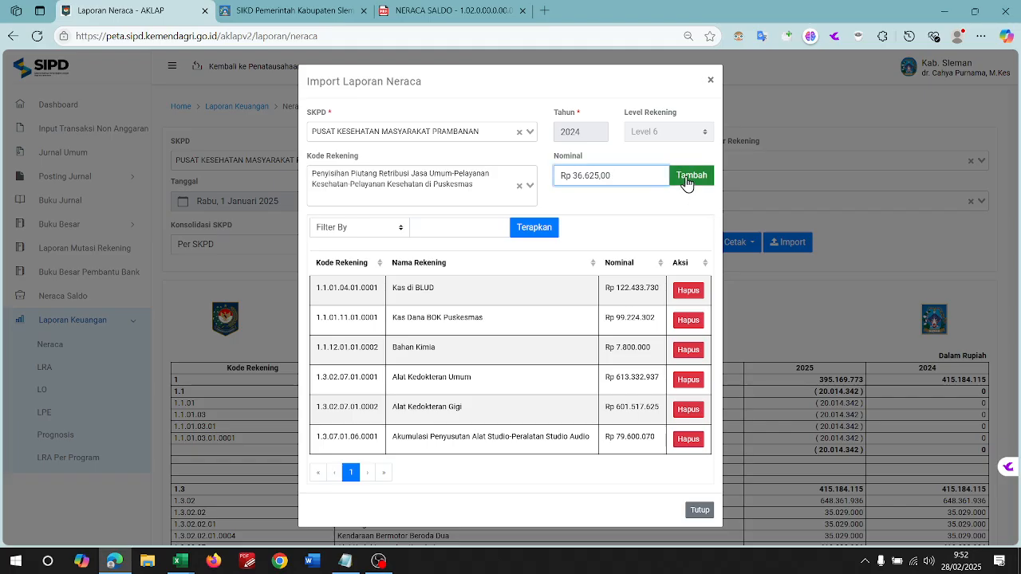
{"action": "left_click", "coordinate": [687, 176]}
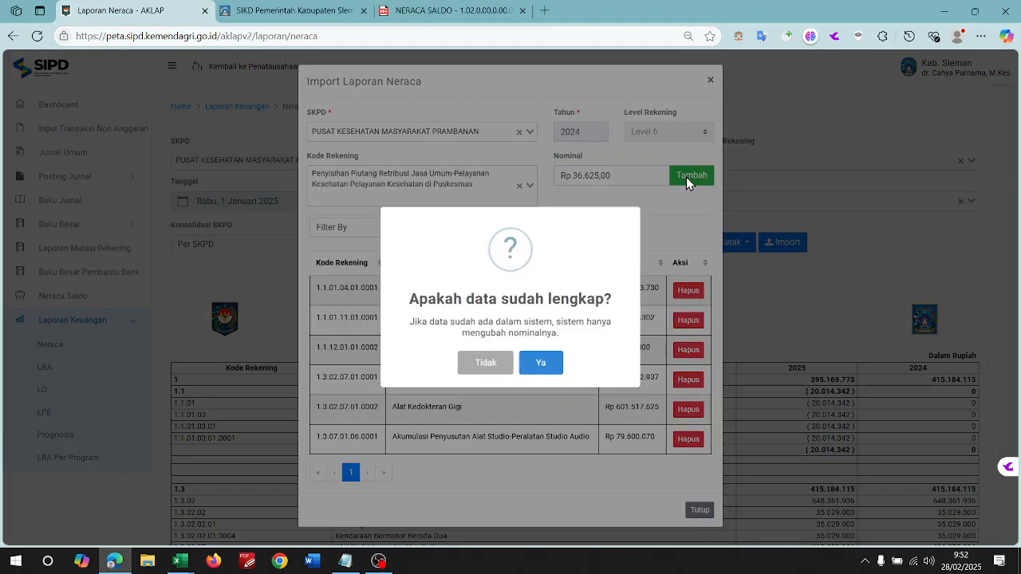
{"action": "left_click", "coordinate": [542, 366]}
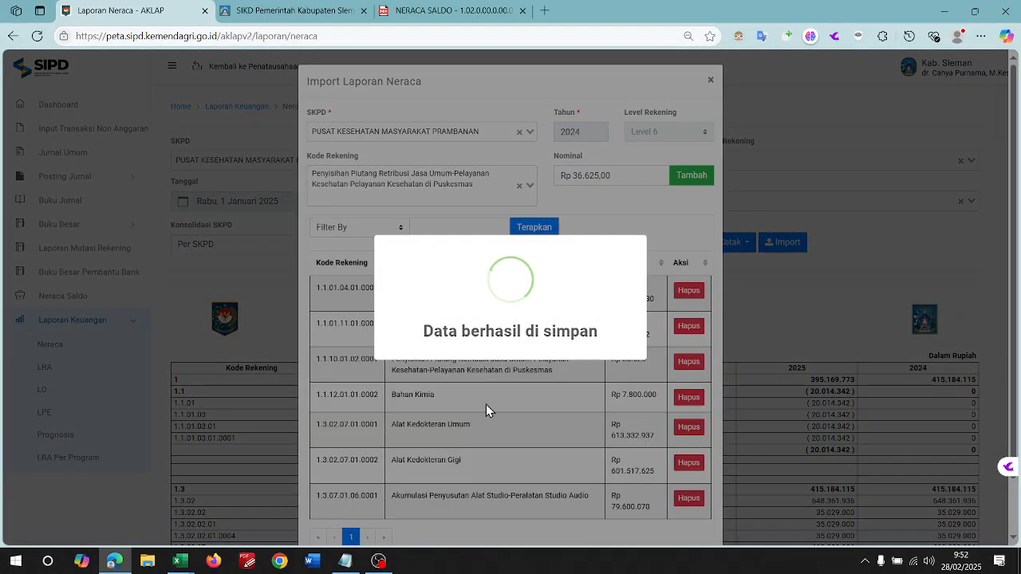
- In the Notepad notes, fill item 4 with the PENYISIHAN PIUTANG RETRIBUSI account name from B5 in double quotes, kept on one line
{"action": "key", "text": "alt+Tab"}
{"action": "key", "text": "Tab"}
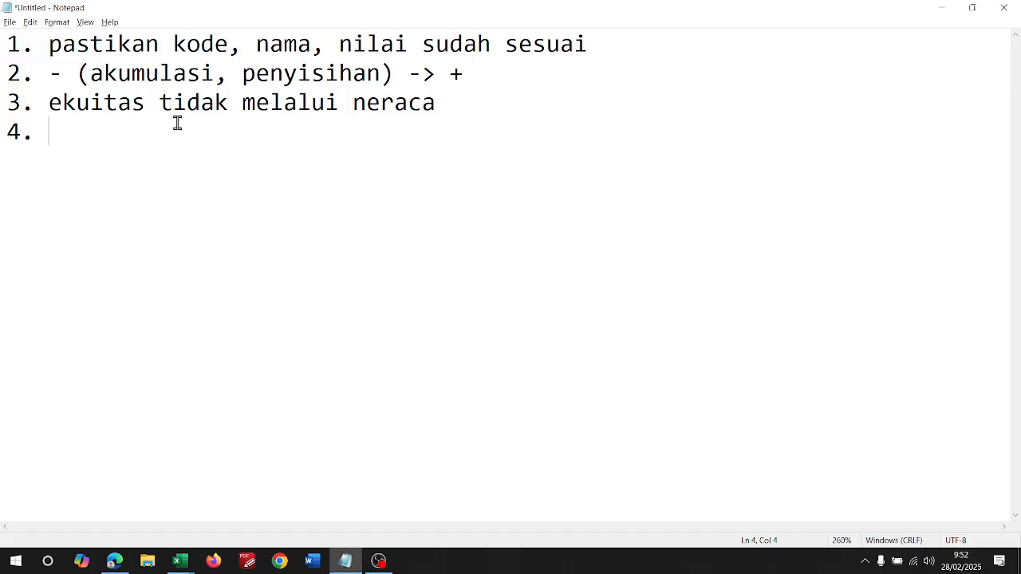
{"action": "key", "text": "alt+Tab"}
{"action": "key", "text": "Tab"}
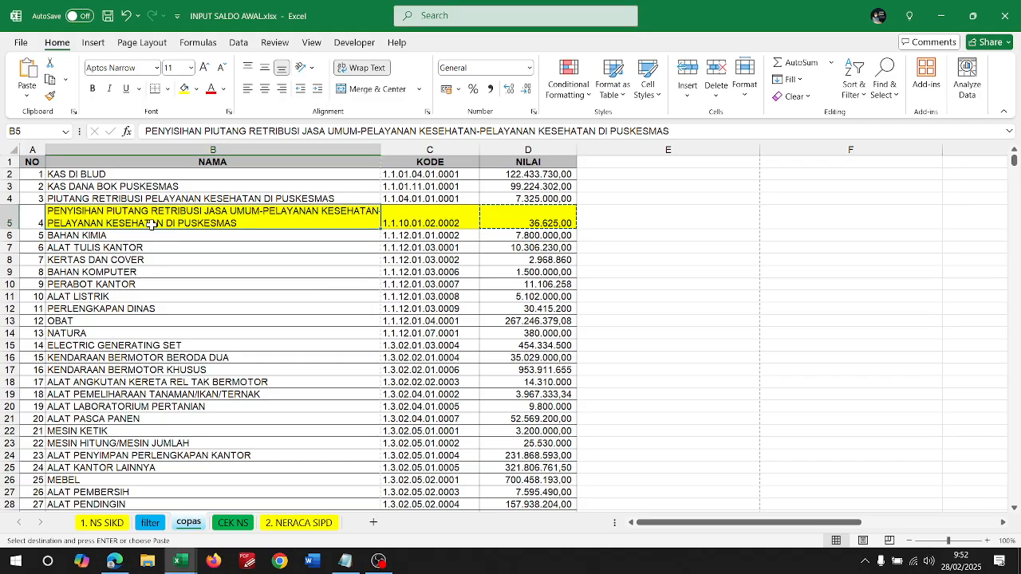
{"action": "key", "text": "alt+Tab"}
{"action": "type", "text": "\""}
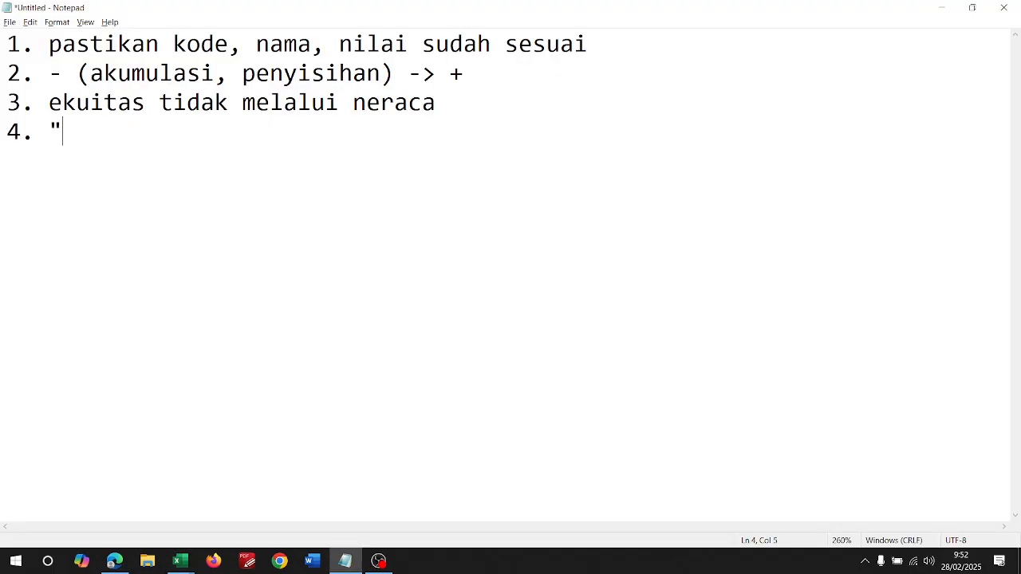
{"action": "key", "text": "ctrl+v"}
{"action": "type", "text": "\""}
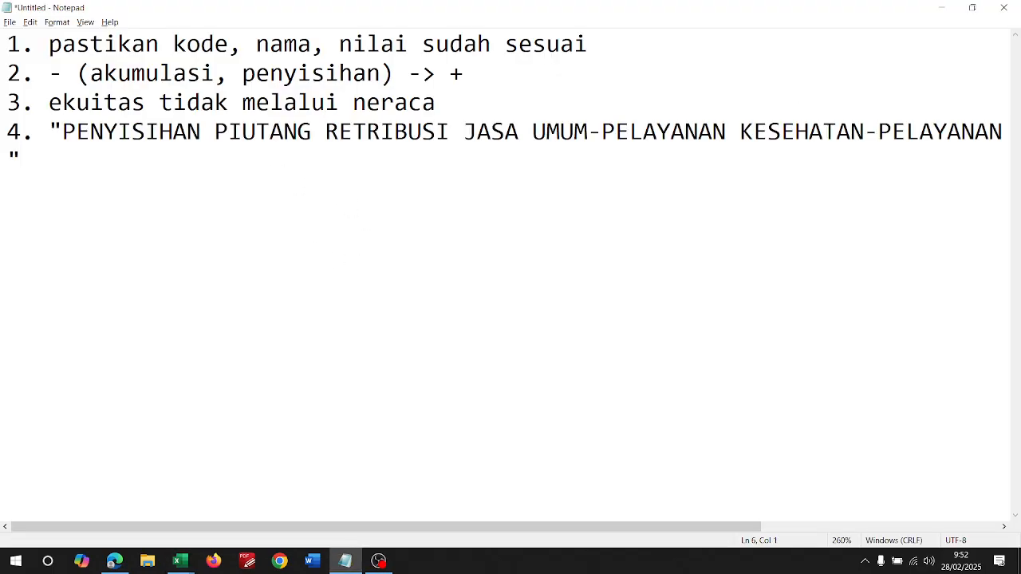
{"action": "scroll", "coordinate": [285, 235], "scroll_direction": "down", "scroll_amount": 8}
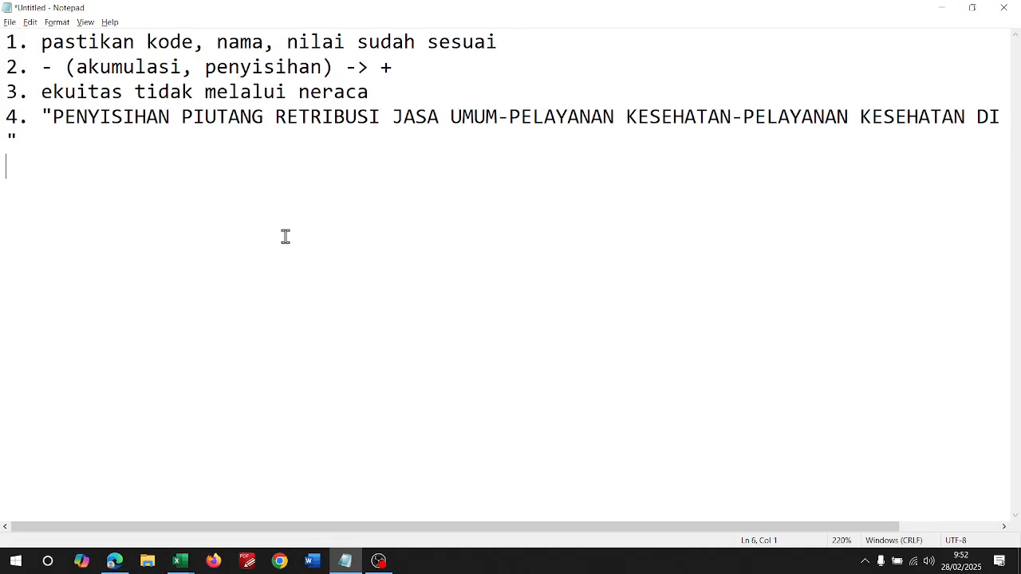
{"action": "left_click", "coordinate": [106, 123]}
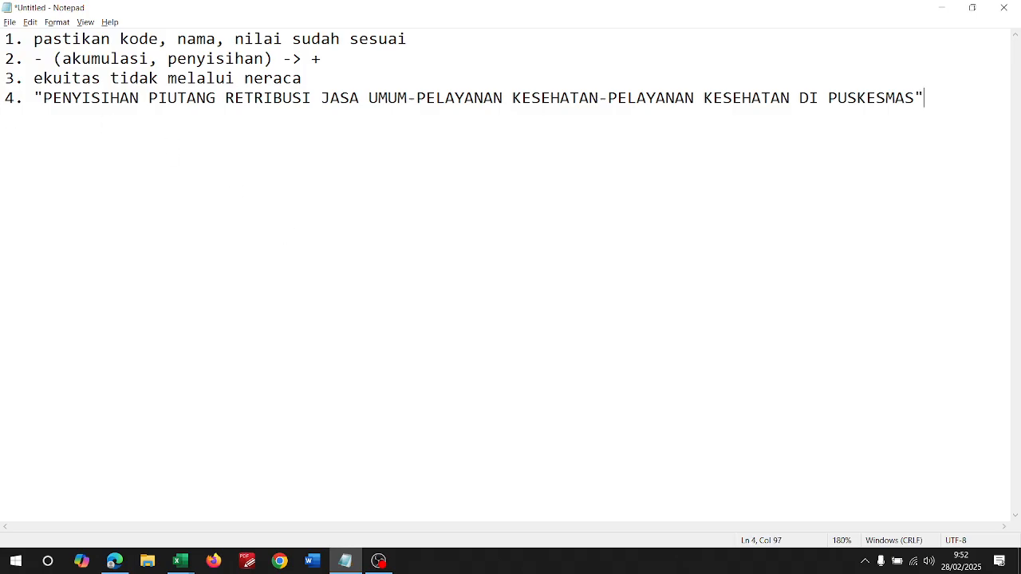
- Continue note 4 on a new line with "dipastikan bukan yg puskesmas kele"
{"action": "type", "text": "dipastikan "}
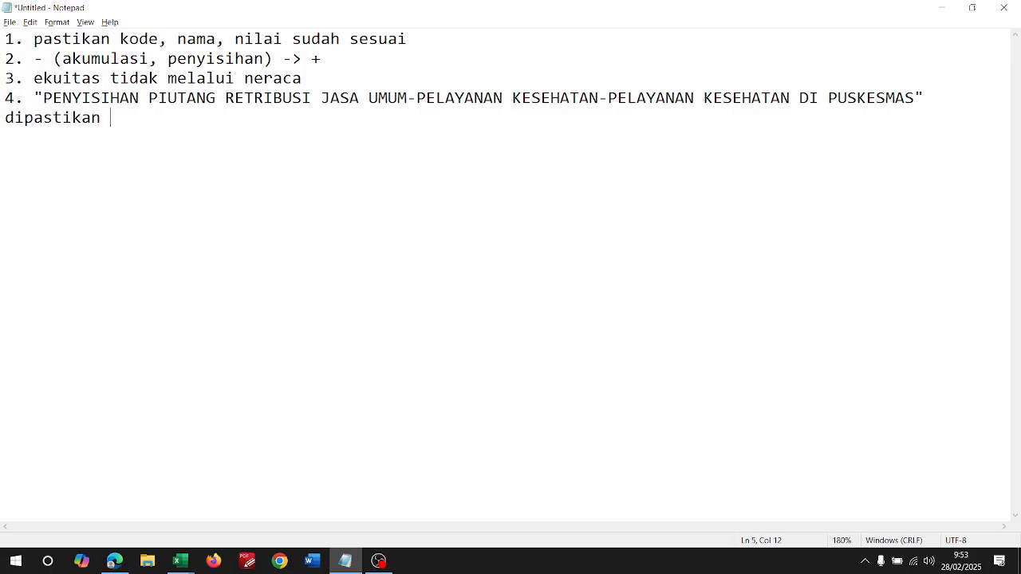
{"action": "type", "text": "bukan yg puskesmas "}
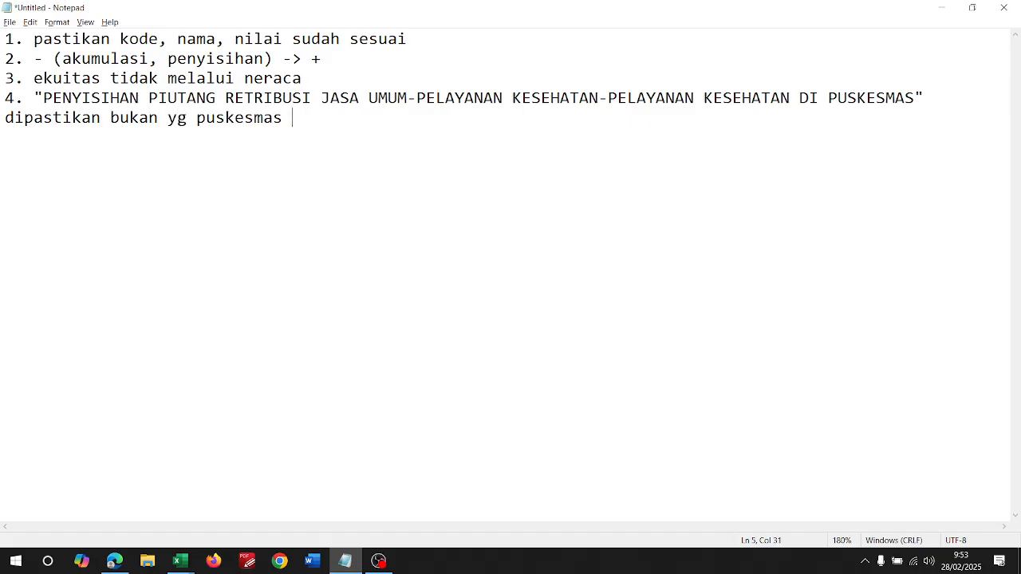
{"action": "type", "text": "kele"}
- Copy code 1.1.10.01.02.0002 from C5 of the copas sheet, search Kode Rekening for it in SIPD and choose the matching "Puskesmas Keliling" account
{"action": "key", "text": "alt+Tab"}
{"action": "left_click", "coordinate": [457, 219]}
{"action": "key", "text": "ctrl+c"}
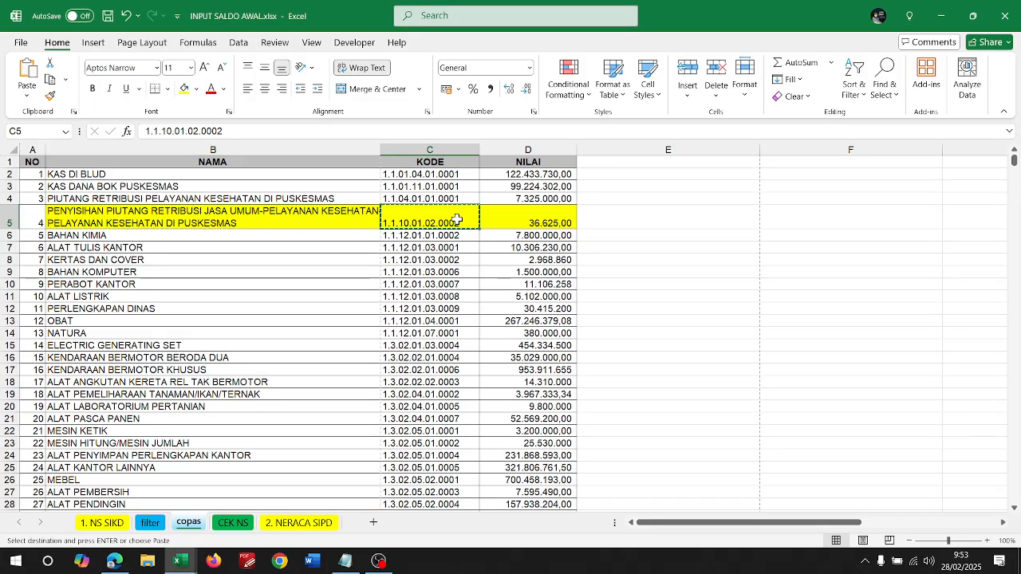
{"action": "key", "text": "alt+Tab"}
{"action": "left_click", "coordinate": [375, 177]}
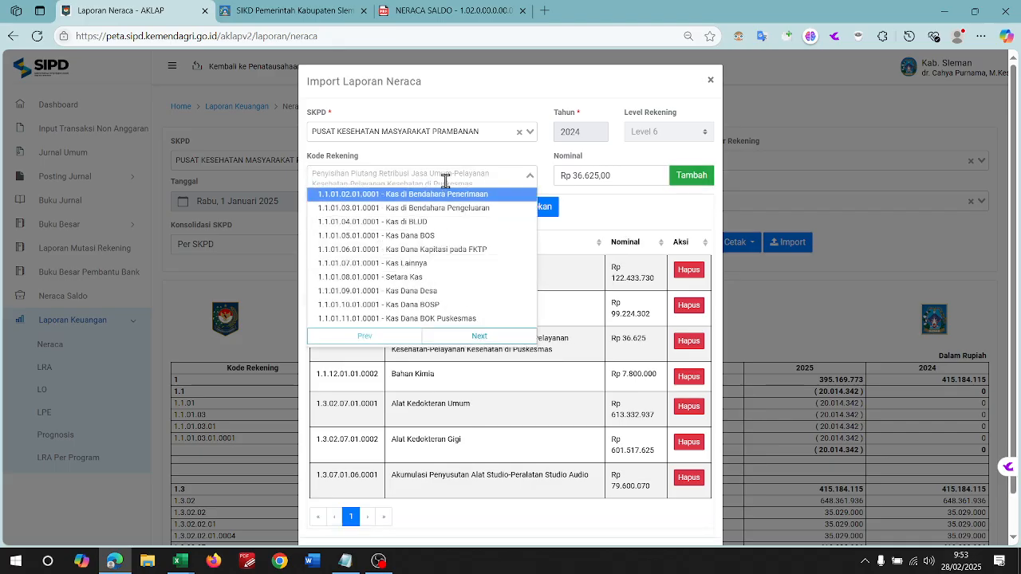
{"action": "key", "text": "ctrl+v"}
{"action": "left_click", "coordinate": [418, 196]}
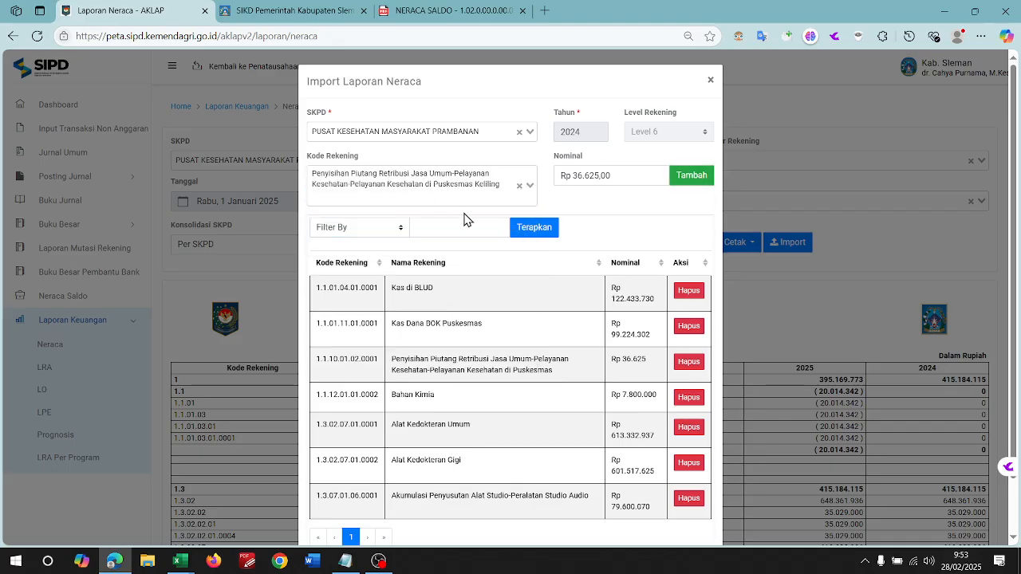
- Review the penyisihan account in the filter, 1. NS SIKD and copas sheets of INPUT SALDO AWAL.xlsx, ending on its name, code and value in row 5
{"action": "key", "text": "alt+Tab"}
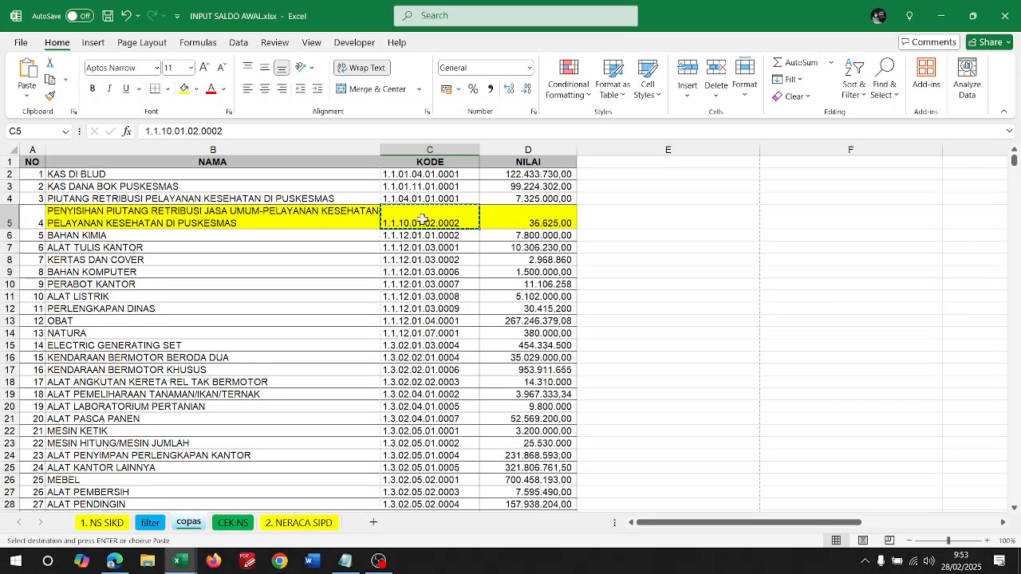
{"action": "left_click", "coordinate": [120, 523]}
{"action": "left_click", "coordinate": [150, 522]}
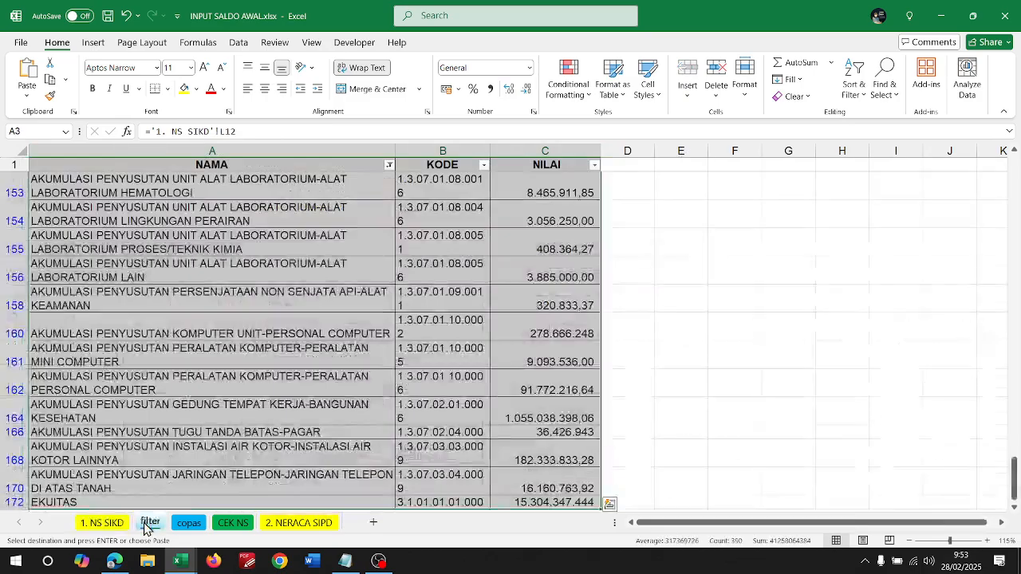
{"action": "scroll", "coordinate": [337, 383], "scroll_direction": "up", "scroll_amount": 20}
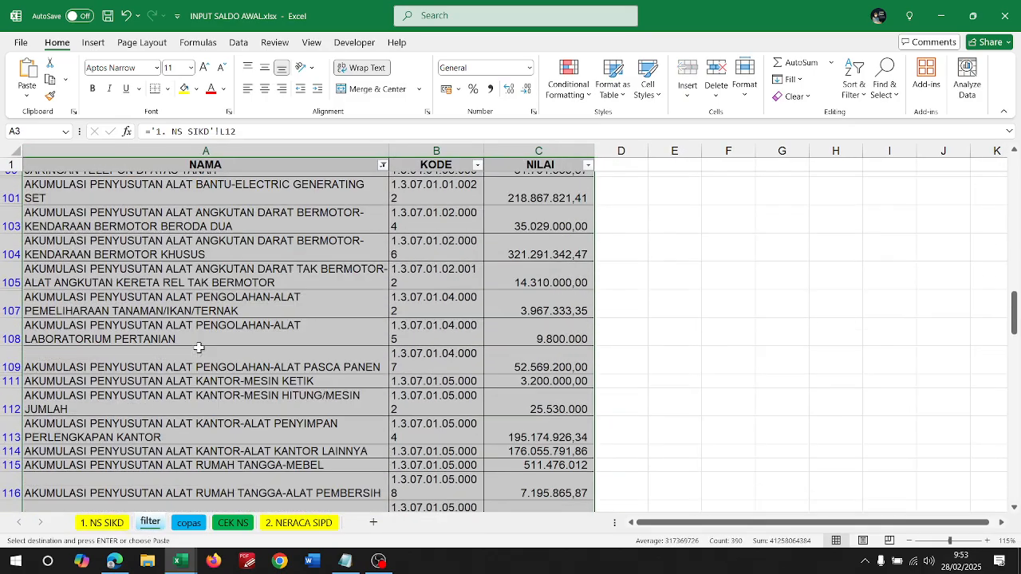
{"action": "scroll", "coordinate": [201, 351], "scroll_direction": "up", "scroll_amount": 7}
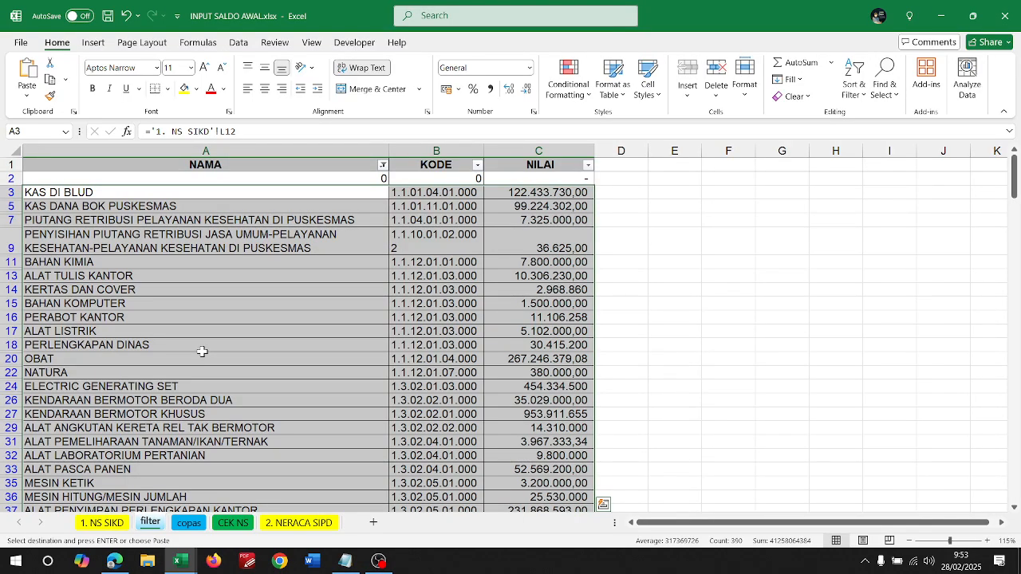
{"action": "left_click", "coordinate": [112, 522]}
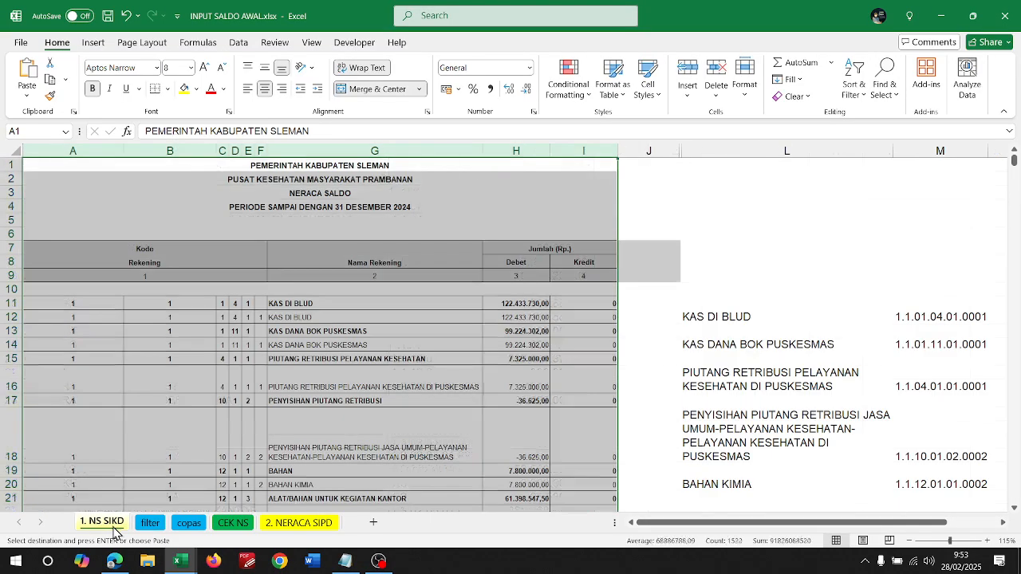
{"action": "left_click", "coordinate": [151, 523]}
{"action": "left_click", "coordinate": [188, 522]}
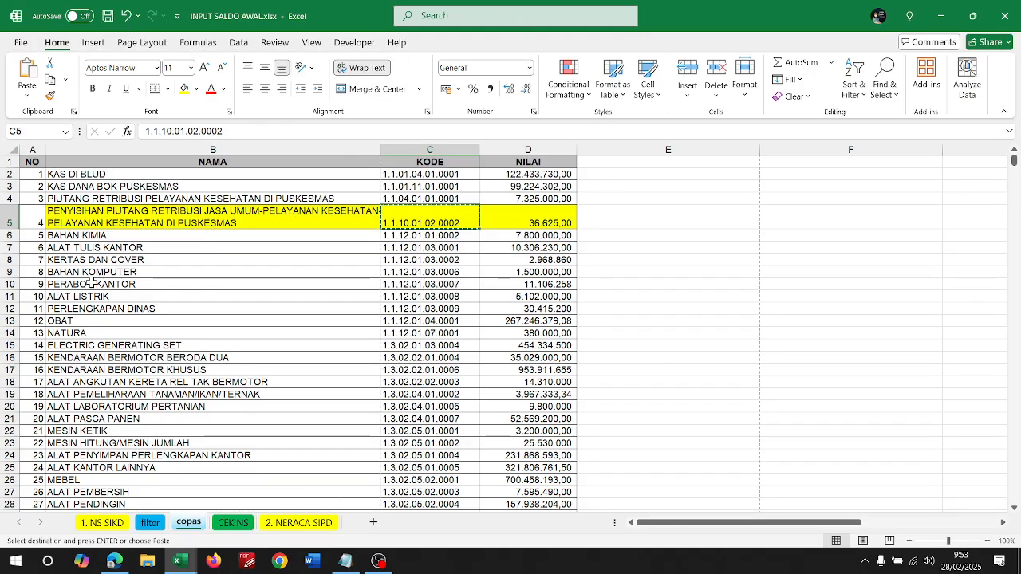
{"action": "left_click_drag", "start_coordinate": [143, 215], "coordinate": [542, 222]}
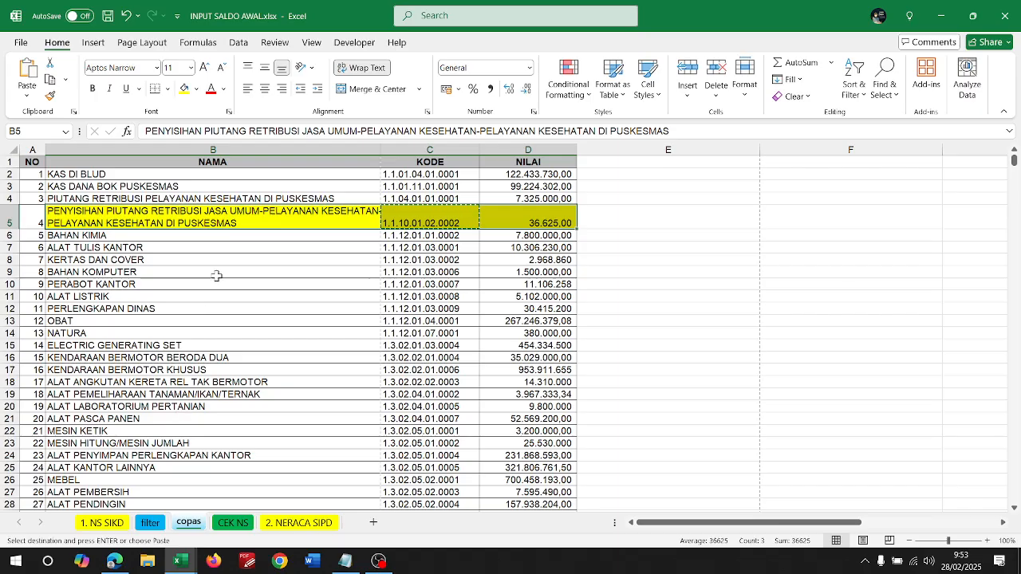
- Review the names, codes and values of the accounts below the yellow row, from BAHAN KIMIA to KERTAS DAN COVER
{"action": "left_click", "coordinate": [134, 235]}
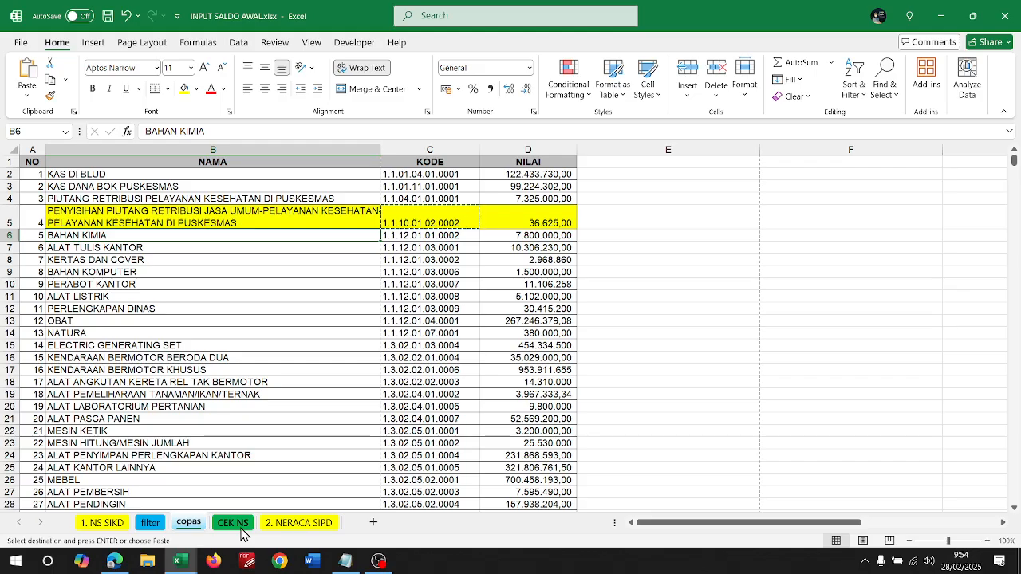
{"action": "left_click", "coordinate": [431, 250]}
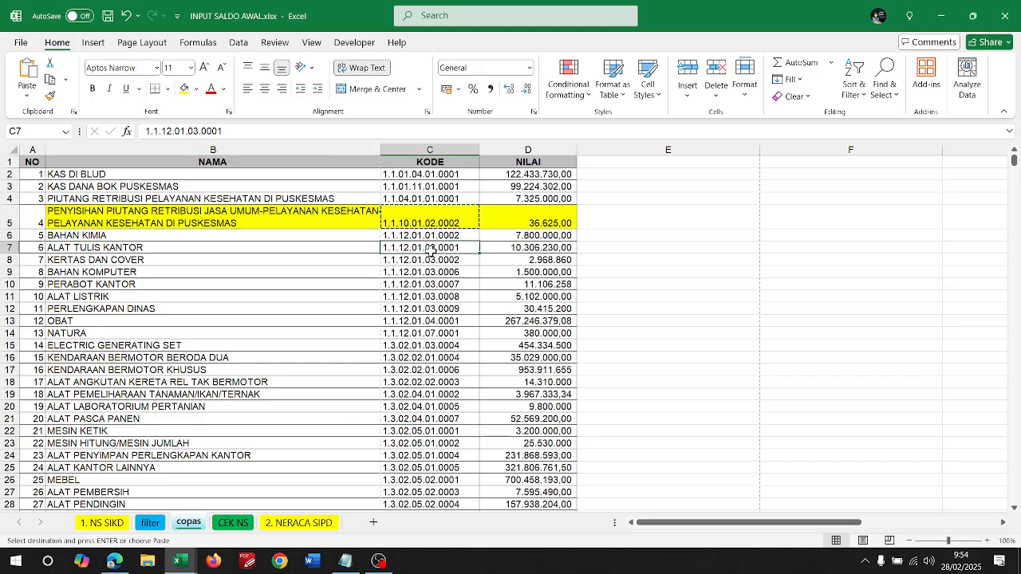
{"action": "left_click", "coordinate": [533, 251]}
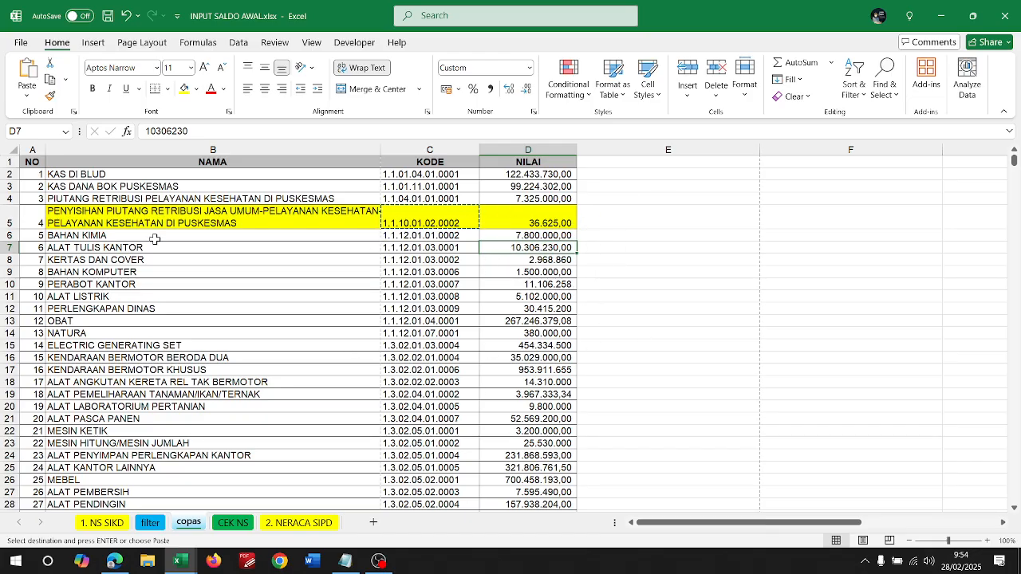
{"action": "left_click", "coordinate": [115, 248]}
{"action": "left_click", "coordinate": [556, 246]}
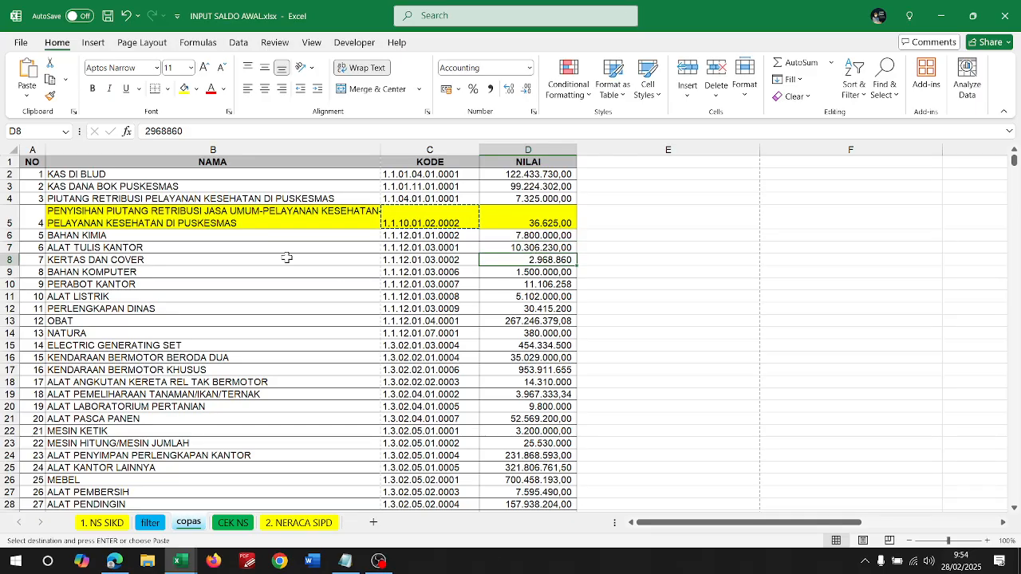
{"action": "left_click", "coordinate": [152, 249]}
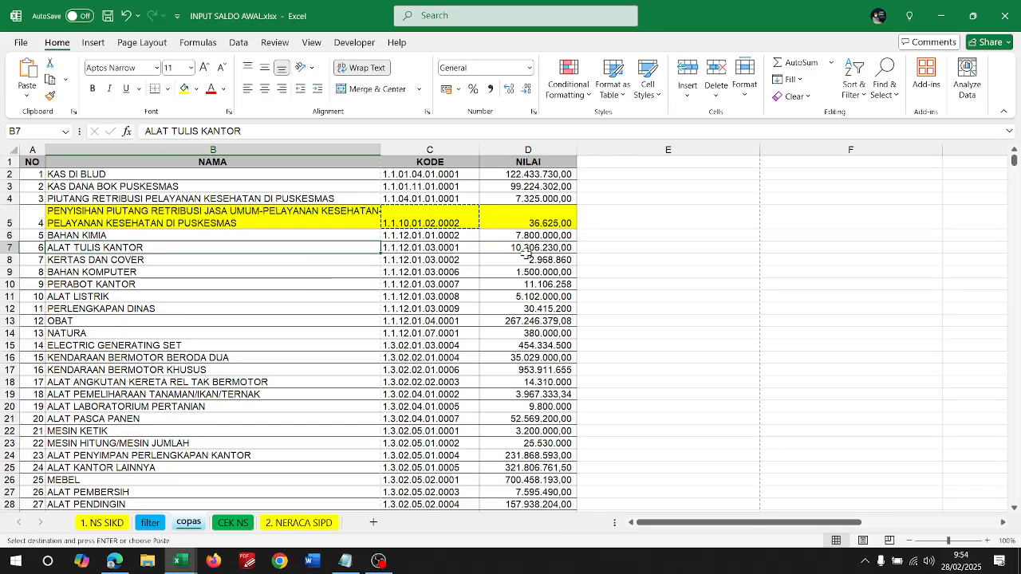
- Copy the KERTAS DAN COVER code 1.1.12.01.03.0002 from C8, search Kode Rekening for it in SIPD and choose Kertas dan Cover
{"action": "left_click", "coordinate": [463, 261]}
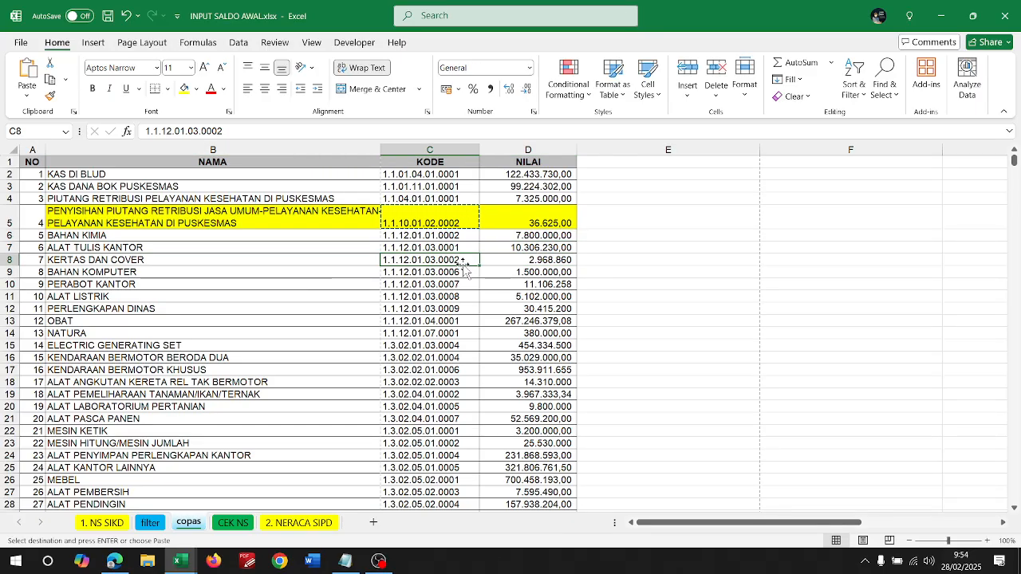
{"action": "key", "text": "alt+Tab"}
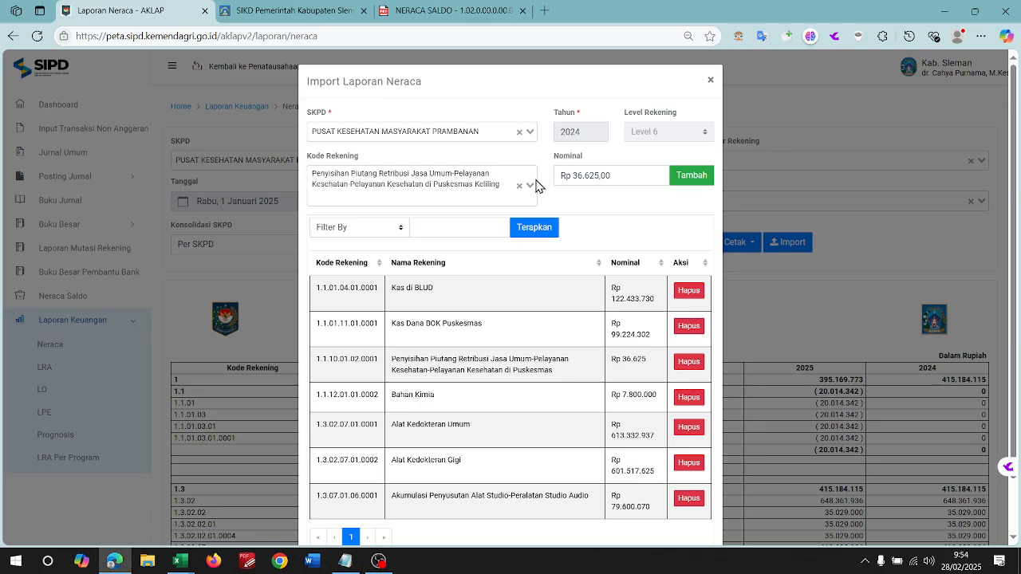
{"action": "left_click", "coordinate": [475, 187]}
{"action": "type", "text": "1.1.12.01.03.0002"}
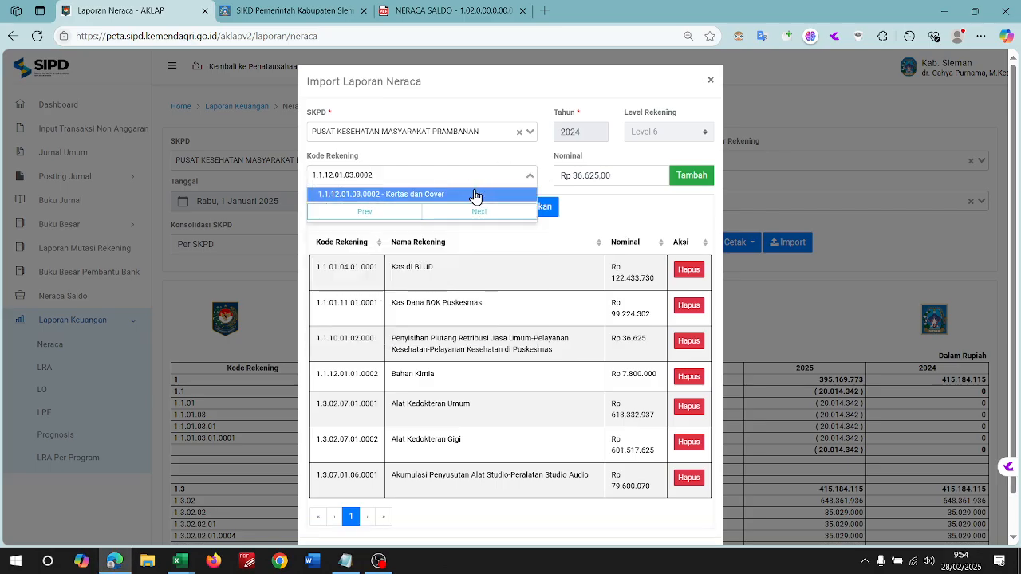
{"action": "left_click", "coordinate": [476, 196]}
- Copy the value from D8 of the copas sheet, set Nominal to Rp 2.968.860, and add the Kertas dan Cover entry, confirming the data is complete
{"action": "key", "text": "alt+Tab"}
{"action": "left_click", "coordinate": [526, 260]}
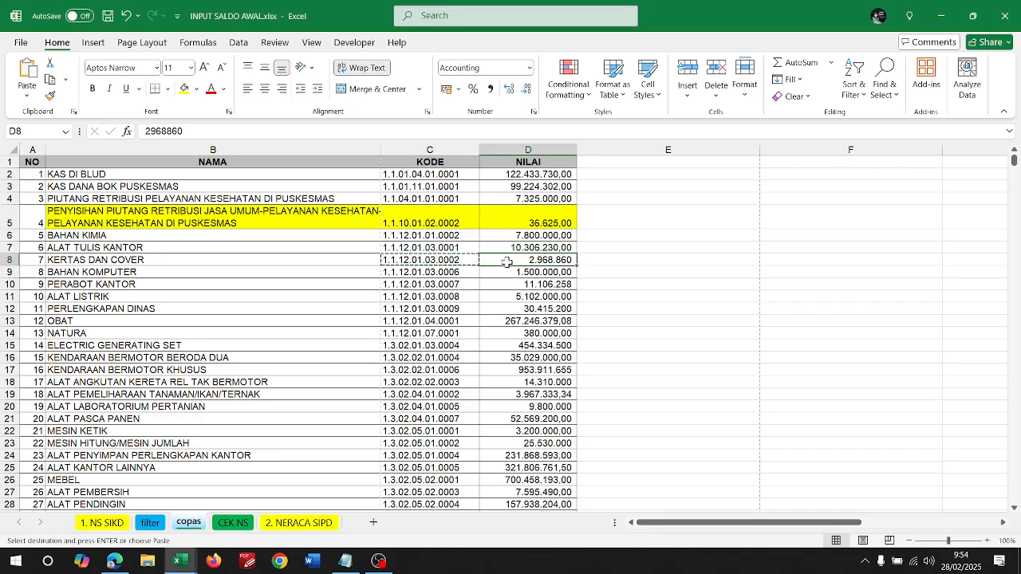
{"action": "key", "text": "ctrl+c"}
{"action": "key", "text": "alt+Tab"}
{"action": "left_click_drag", "start_coordinate": [633, 176], "coordinate": [506, 167]}
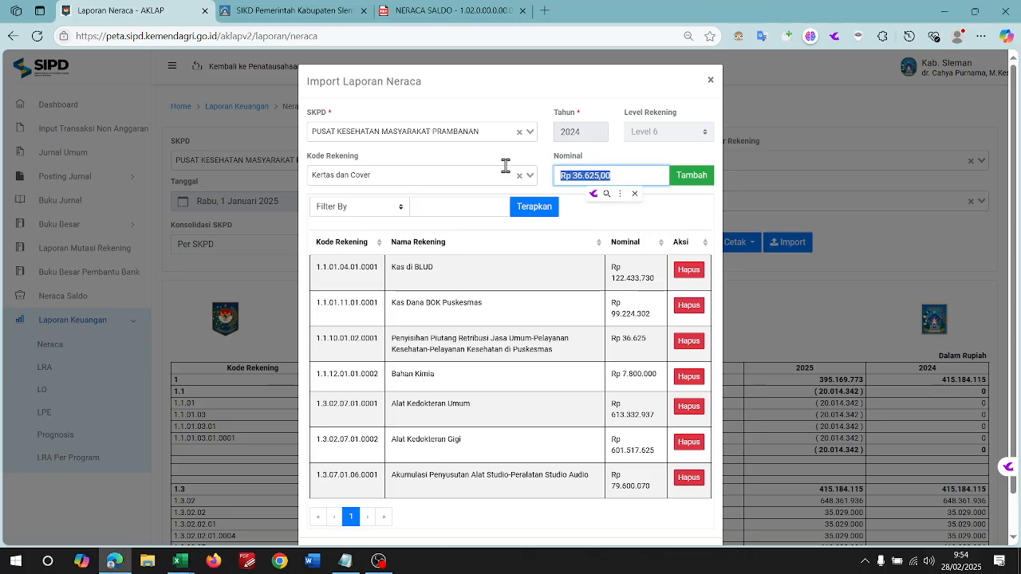
{"action": "key", "text": "ctrl+v"}
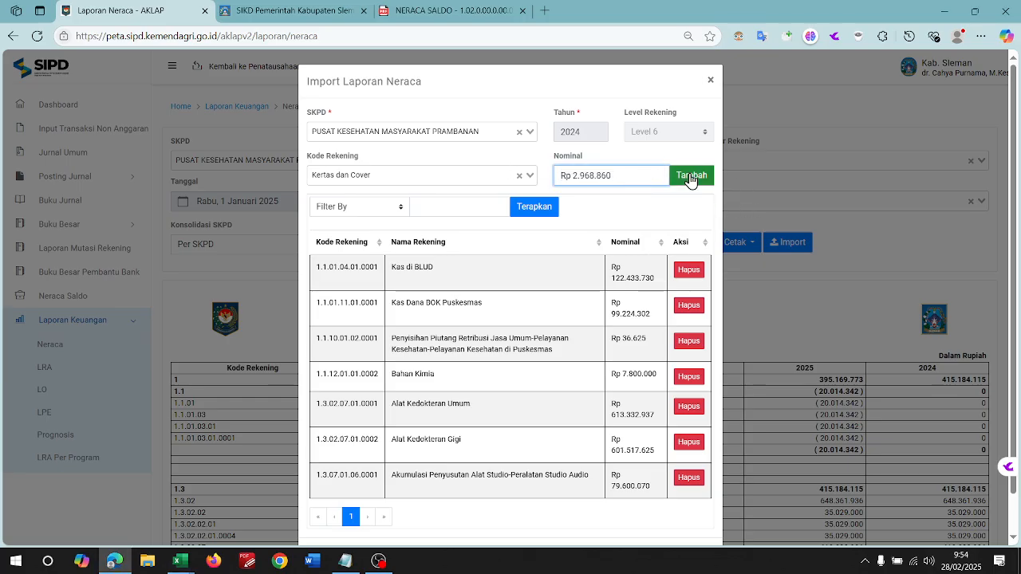
{"action": "left_click", "coordinate": [690, 177]}
{"action": "left_click", "coordinate": [539, 359]}
{"action": "key", "text": "alt+Tab"}
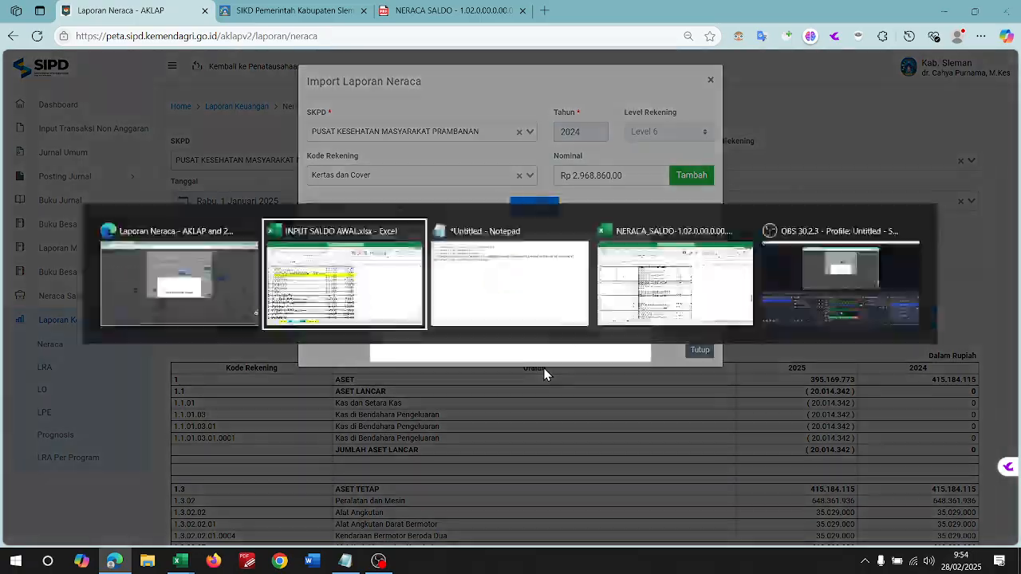
{"action": "left_click", "coordinate": [443, 262]}
{"action": "key", "text": "ctrl+c"}
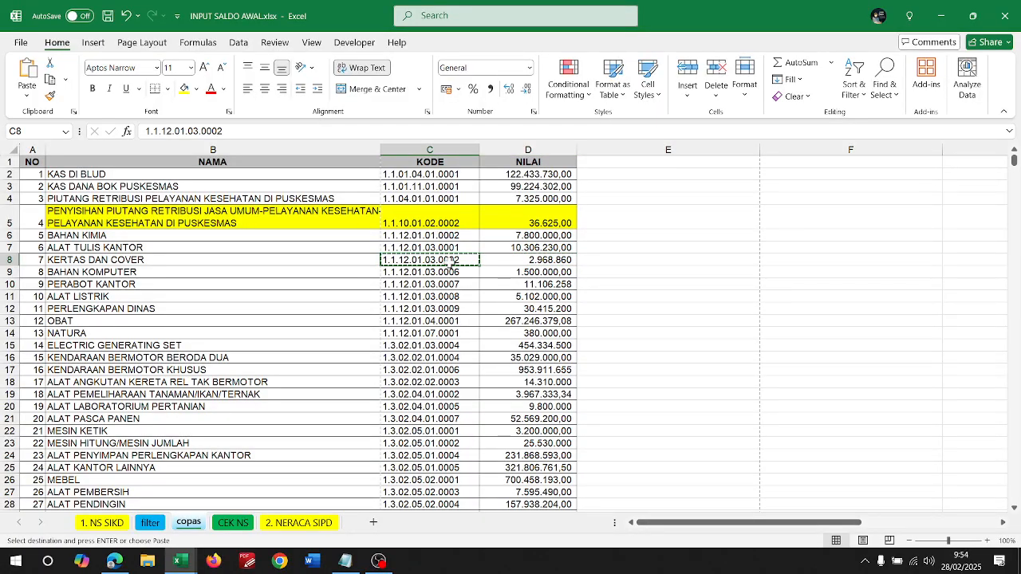
{"action": "key", "text": "alt+Tab"}
{"action": "left_click", "coordinate": [459, 171]}
{"action": "key", "text": "ctrl+v"}
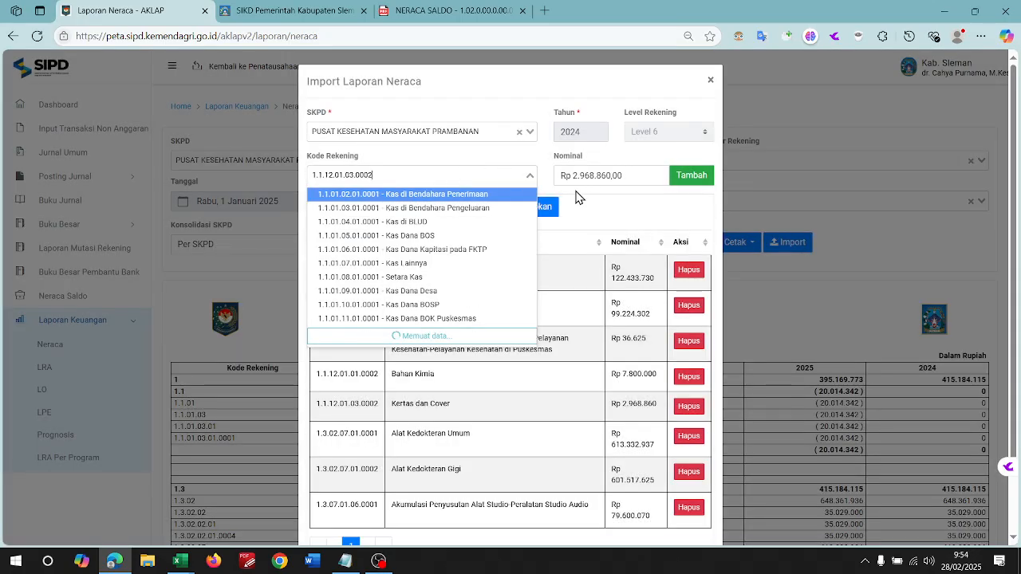
{"action": "left_click", "coordinate": [444, 198]}
- Copy the BAHAN KOMPUTER code 1.1.12.01.03.0006 from C9 of the copas sheet, search Kode Rekening for it in SIPD and choose Bahan Komputer
{"action": "key", "text": "alt+Tab"}
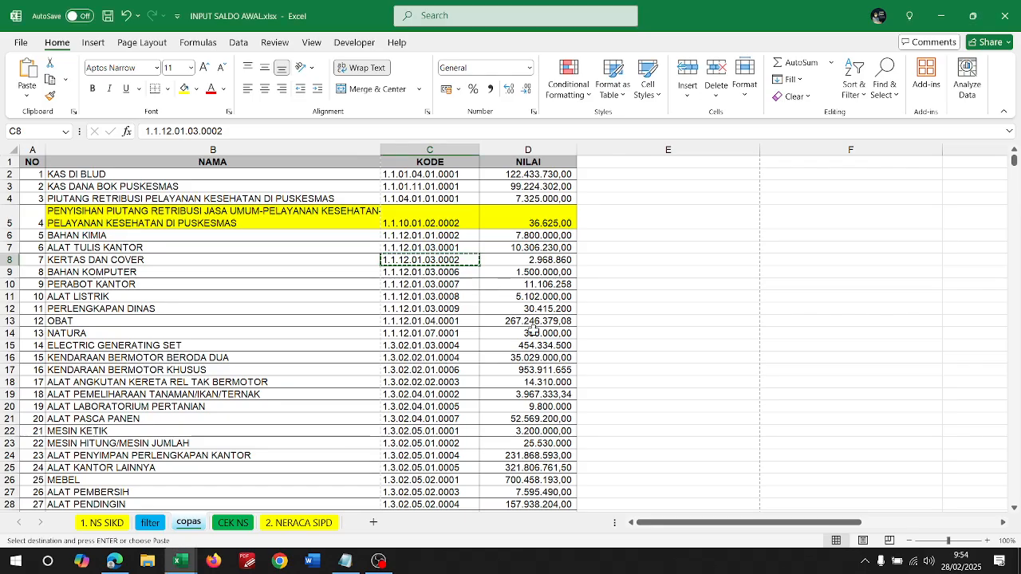
{"action": "left_click", "coordinate": [515, 261]}
{"action": "left_click", "coordinate": [445, 272]}
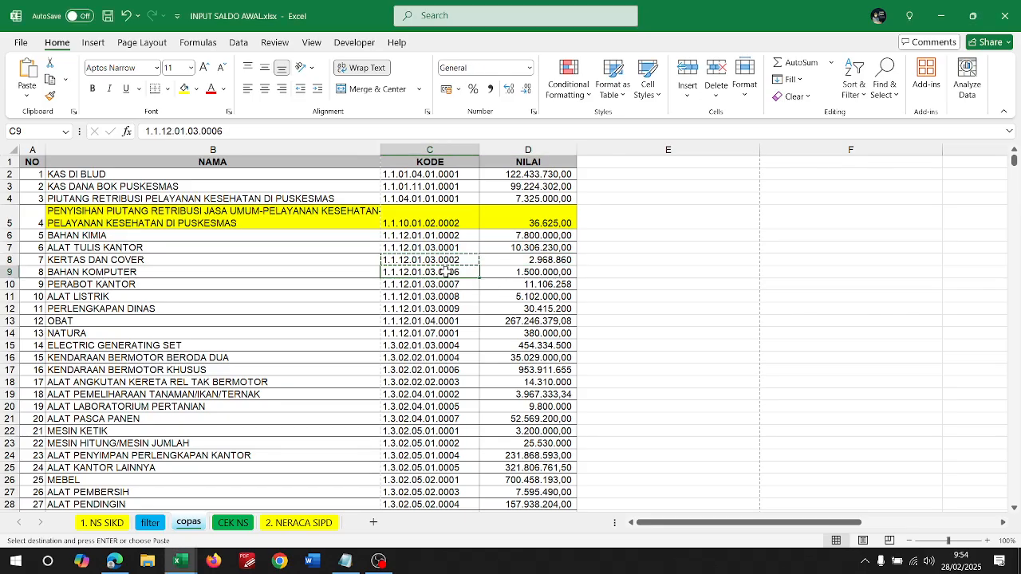
{"action": "key", "text": "alt+Tab"}
{"action": "left_click", "coordinate": [498, 182]}
{"action": "key", "text": "ctrl+v"}
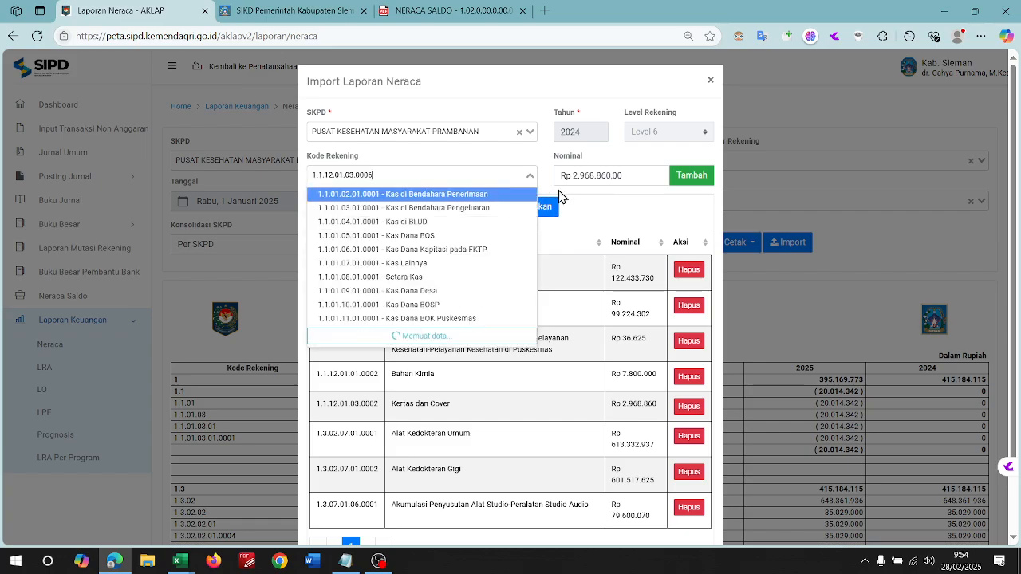
{"action": "left_click", "coordinate": [438, 195]}
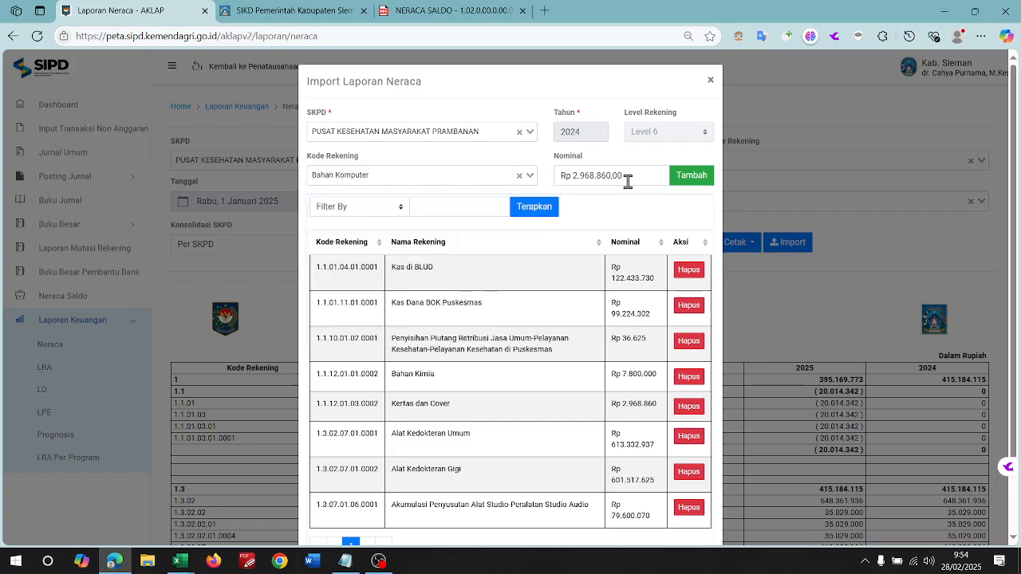
- Copy the value from D9 of the copas sheet, set Nominal to Rp 1.500.000, and add the Bahan Komputer entry, confirming the data is complete
{"action": "left_click_drag", "start_coordinate": [628, 181], "coordinate": [525, 167]}
{"action": "key", "text": "alt+Tab"}
{"action": "left_click", "coordinate": [520, 271]}
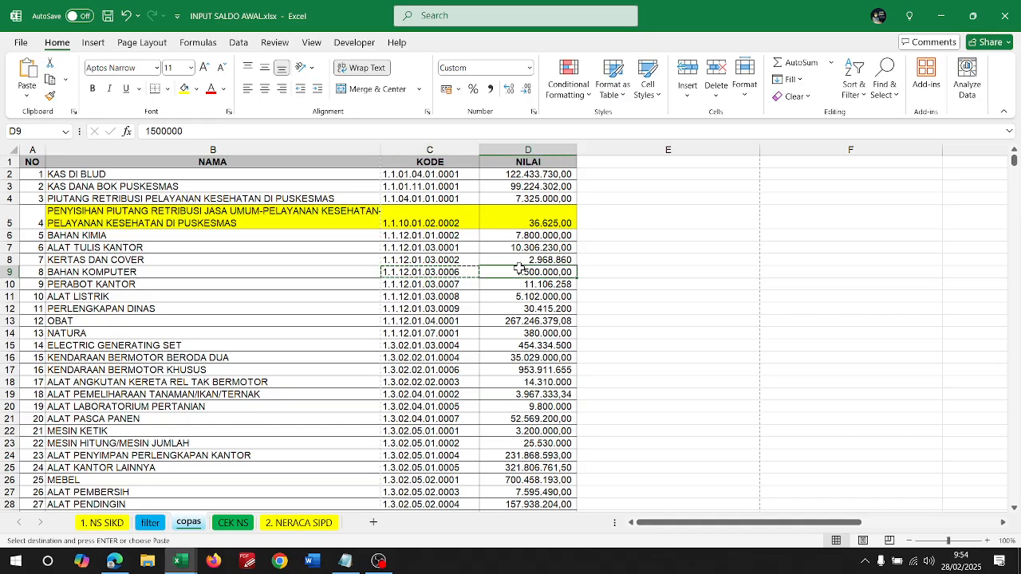
{"action": "key", "text": "ctrl+c"}
{"action": "key", "text": "alt+Tab"}
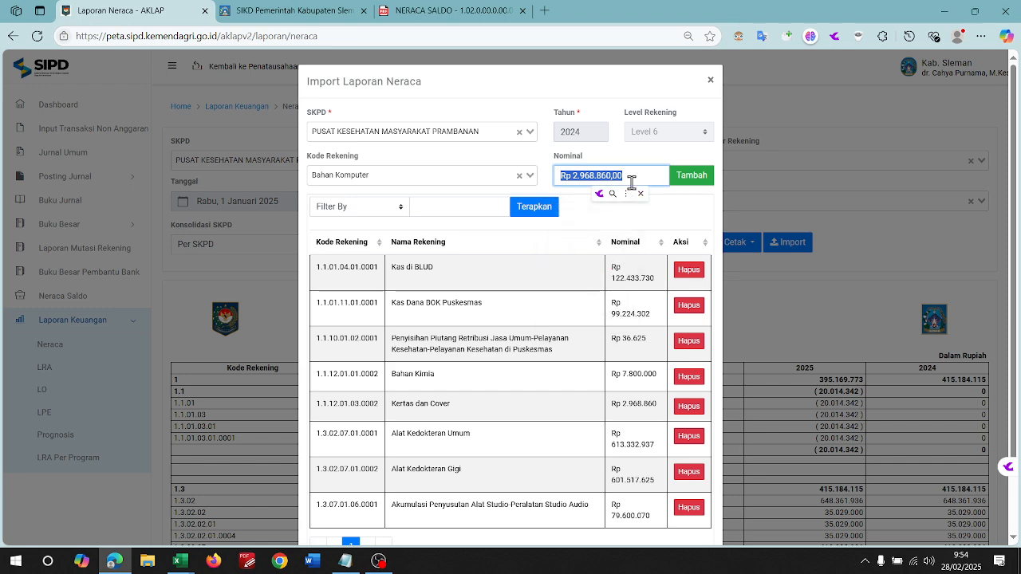
{"action": "key", "text": "ctrl+v"}
{"action": "left_click", "coordinate": [690, 176]}
{"action": "left_click", "coordinate": [552, 366]}
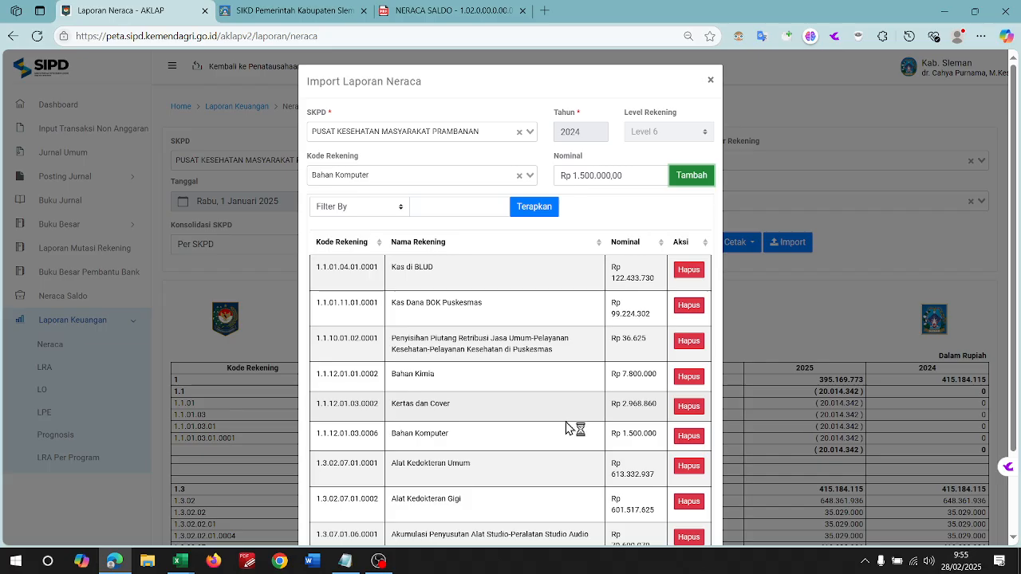
- Review the remaining accounts in the copas sheet of INPUT SALDO AWAL.xlsx, from ALAT PASCA PANEN through the ALAT KEDOKTERAN rows
{"action": "key", "text": "alt+Tab"}
{"action": "scroll", "coordinate": [386, 418], "scroll_direction": "down", "scroll_amount": 7}
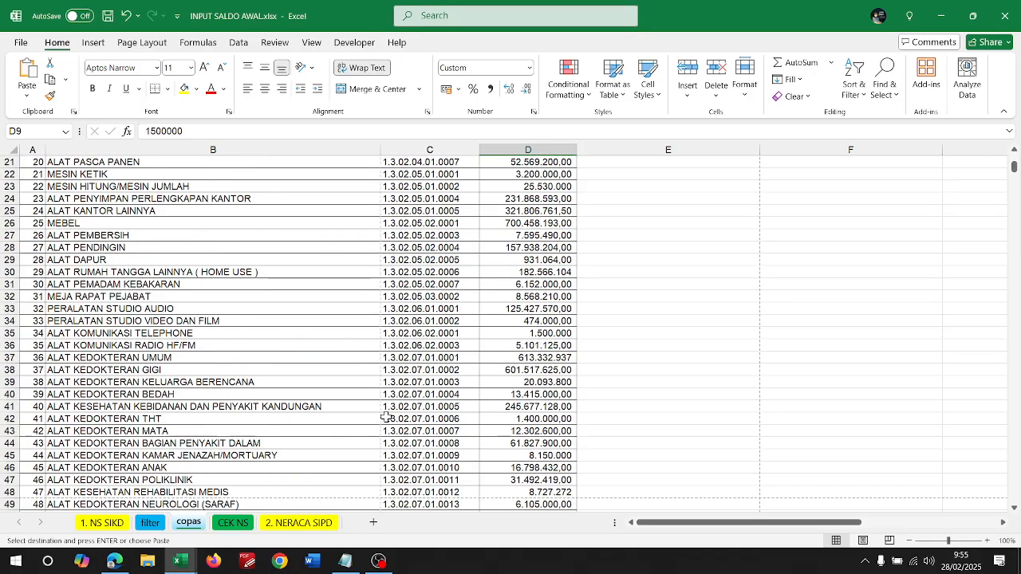
{"action": "scroll", "coordinate": [385, 417], "scroll_direction": "down", "scroll_amount": 1}
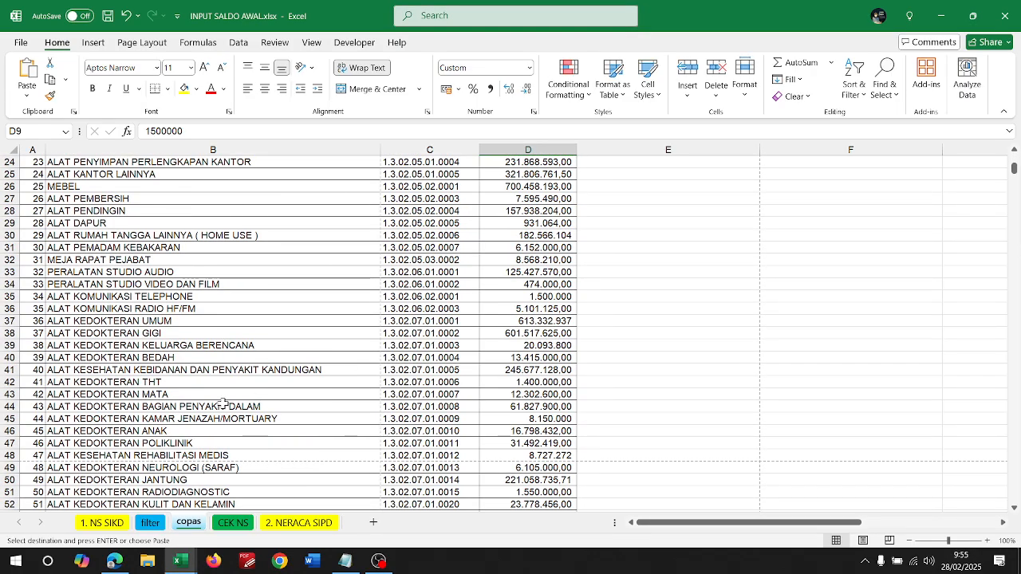
{"action": "left_click", "coordinate": [436, 358]}
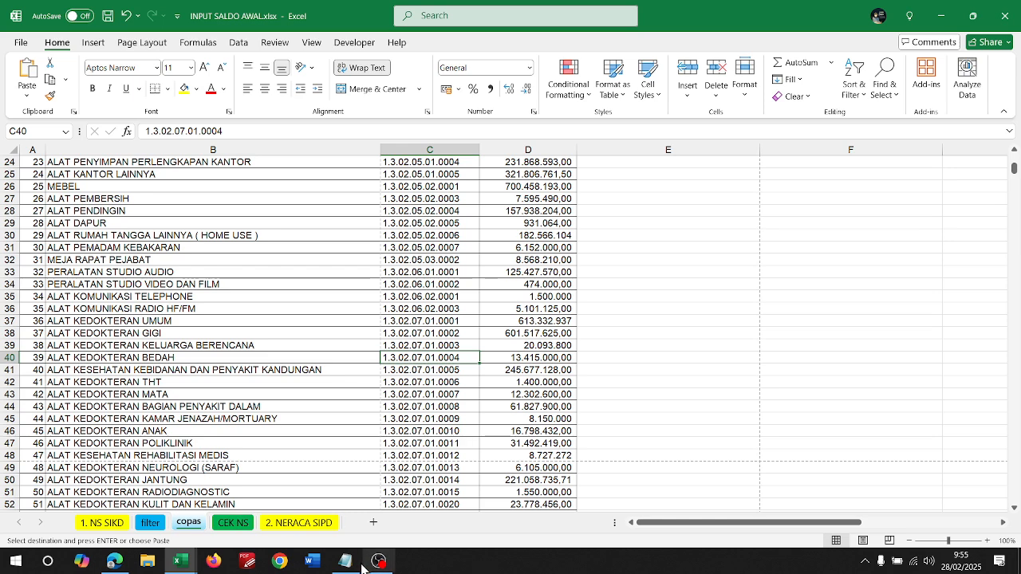
{"action": "mouse_move", "coordinate": [369, 565]}
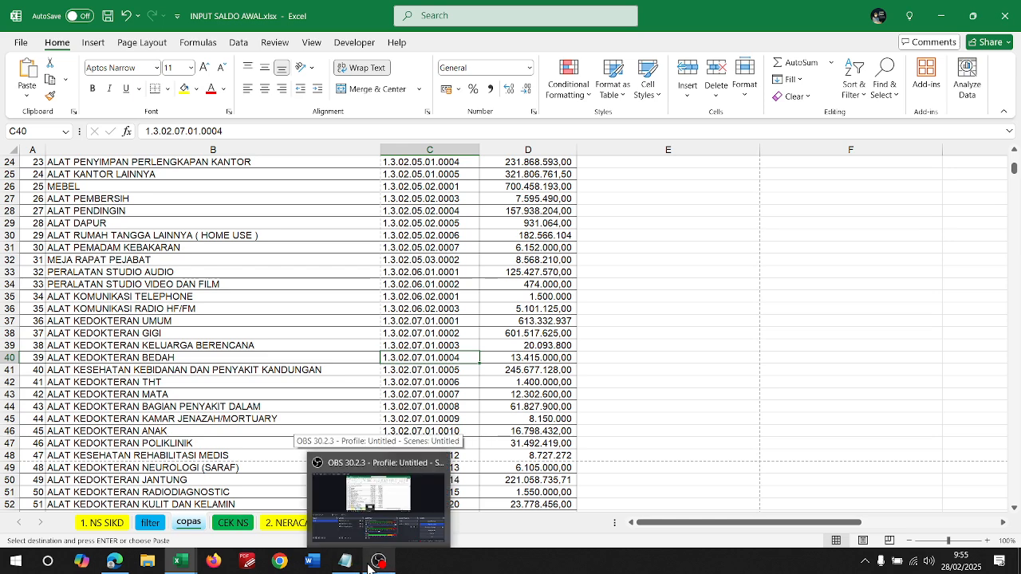
{"action": "mouse_move", "coordinate": [365, 511]}
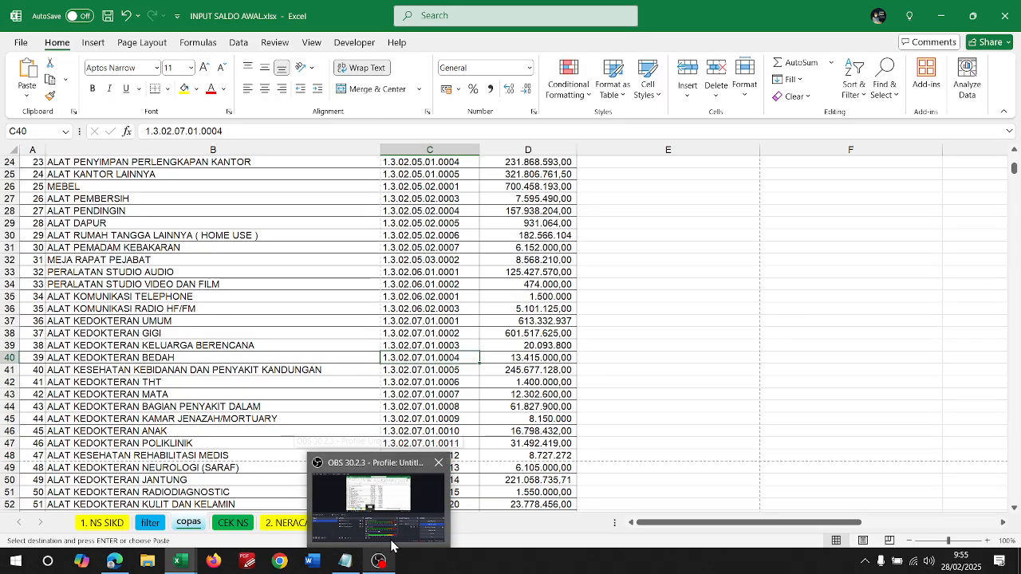
{"action": "mouse_move", "coordinate": [394, 519]}
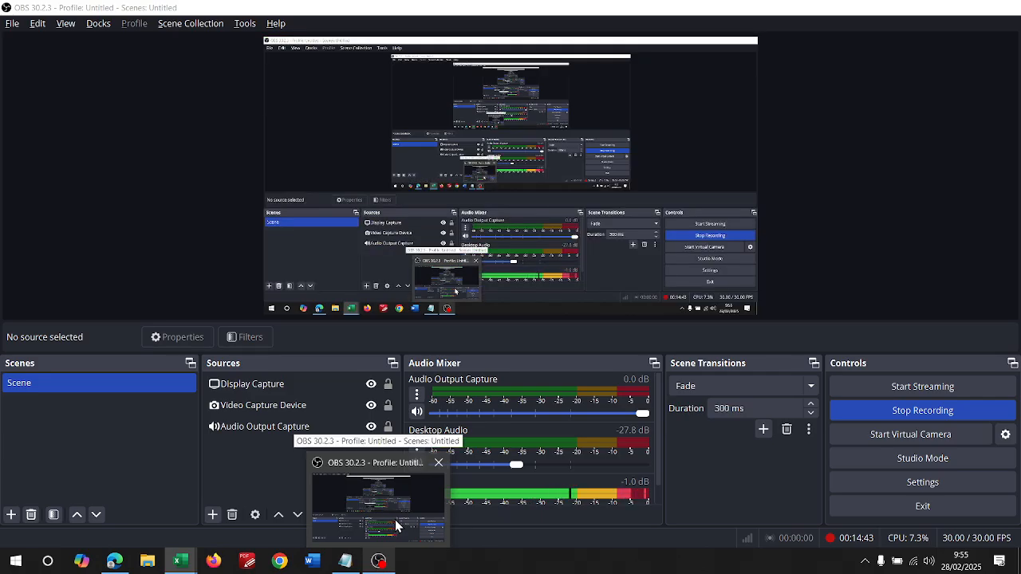